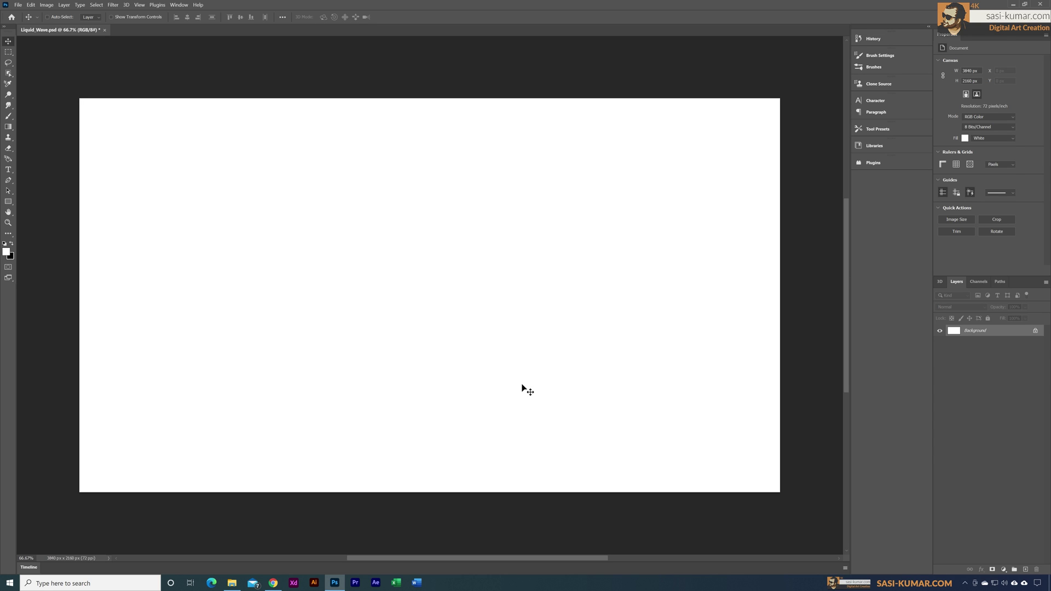
# Step: Create Group 1 with an empty Layer 1 inside it and select the Gradient Tool
pyautogui.click(1015, 570)
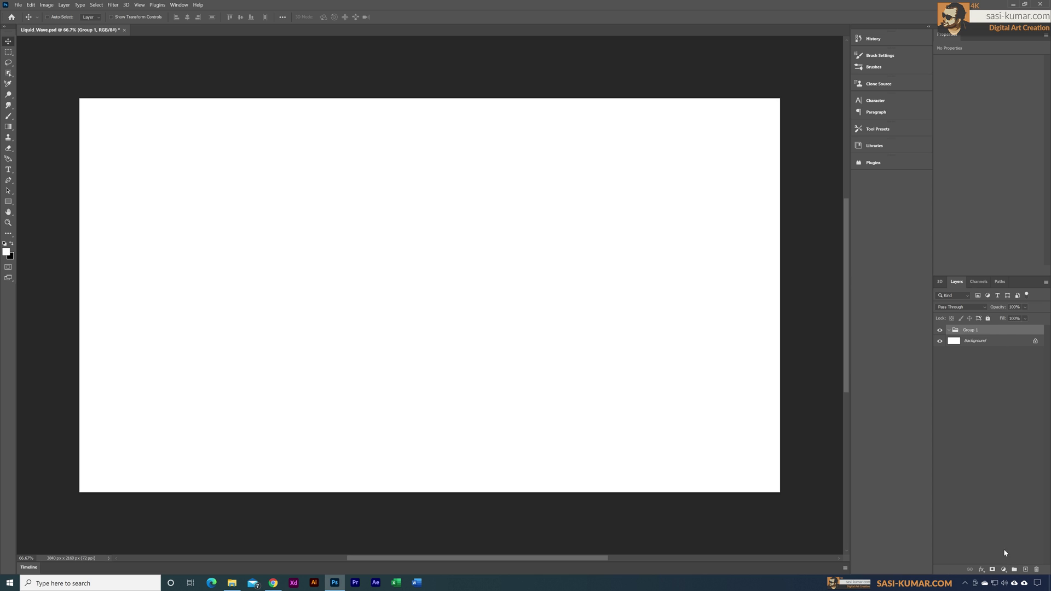
pyautogui.click(1026, 570)
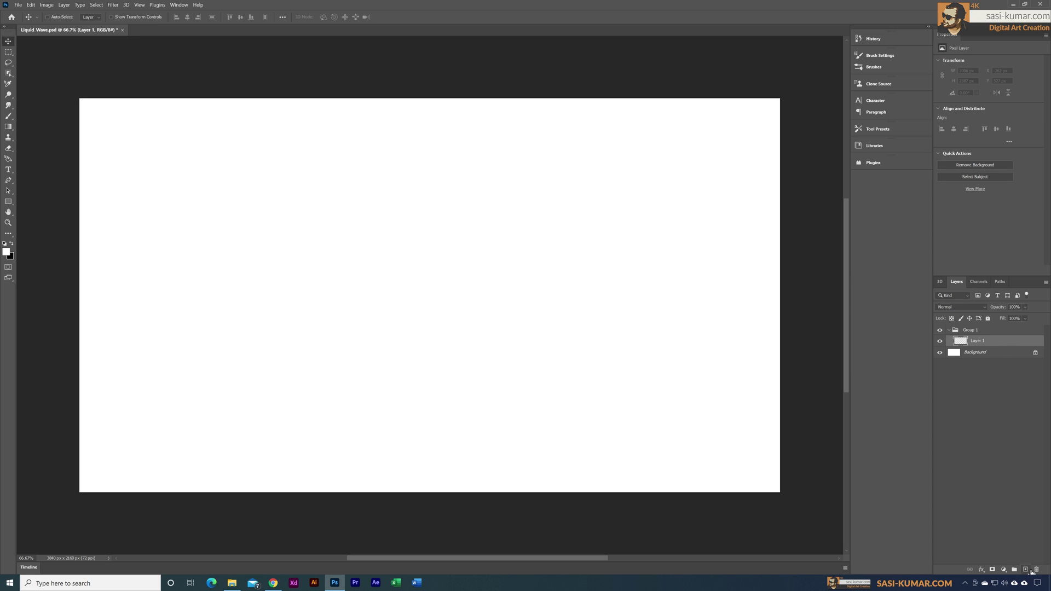
pyautogui.click(9, 127)
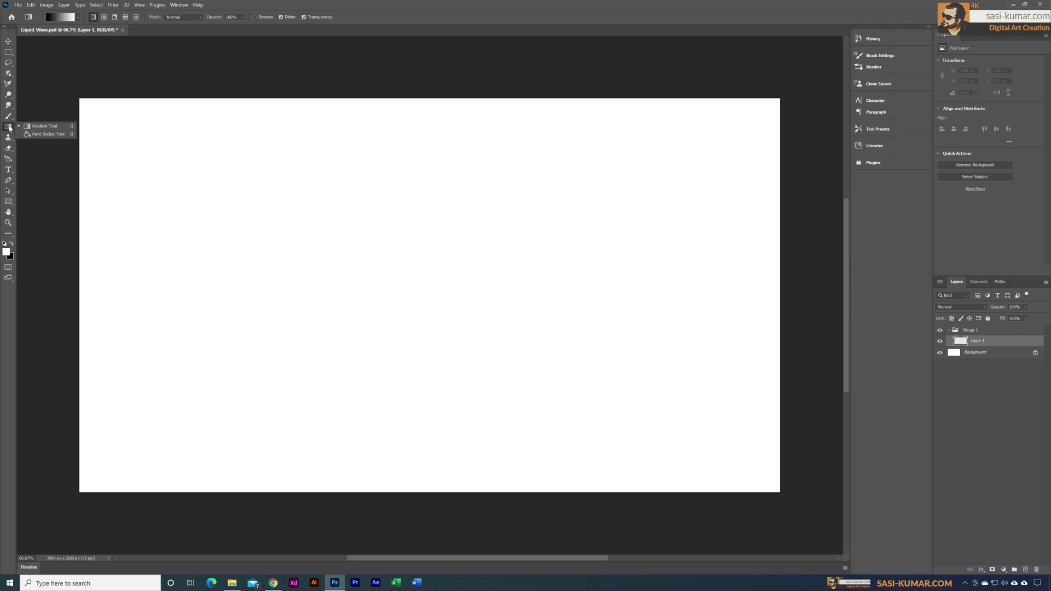
# Step: Switch the active gradient to the Noise type, with 80% roughness in magenta-purple tones
pyautogui.click(66, 19)
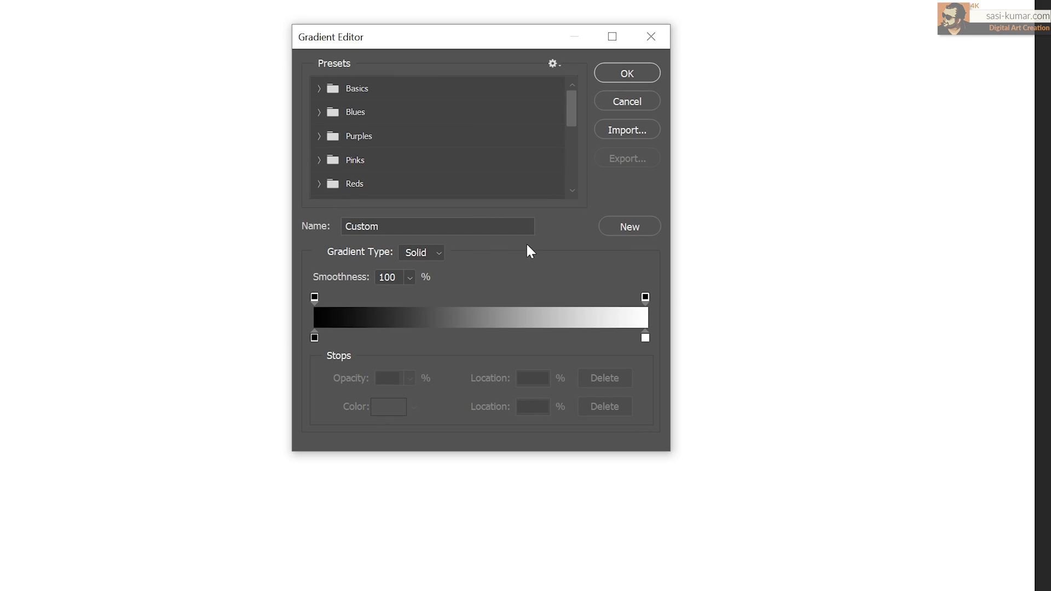
pyautogui.click(438, 258)
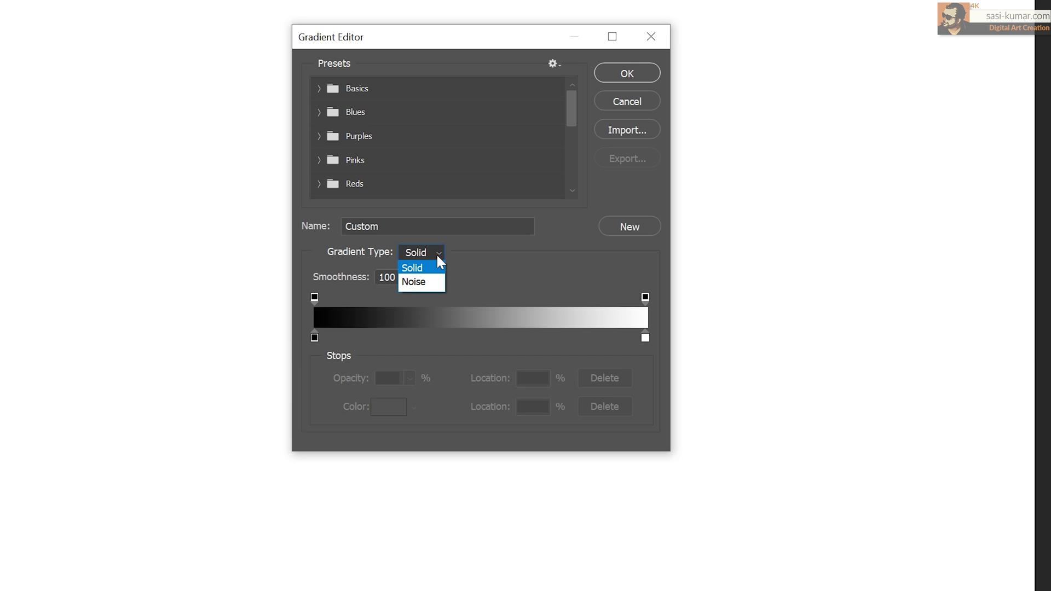
pyautogui.click(436, 282)
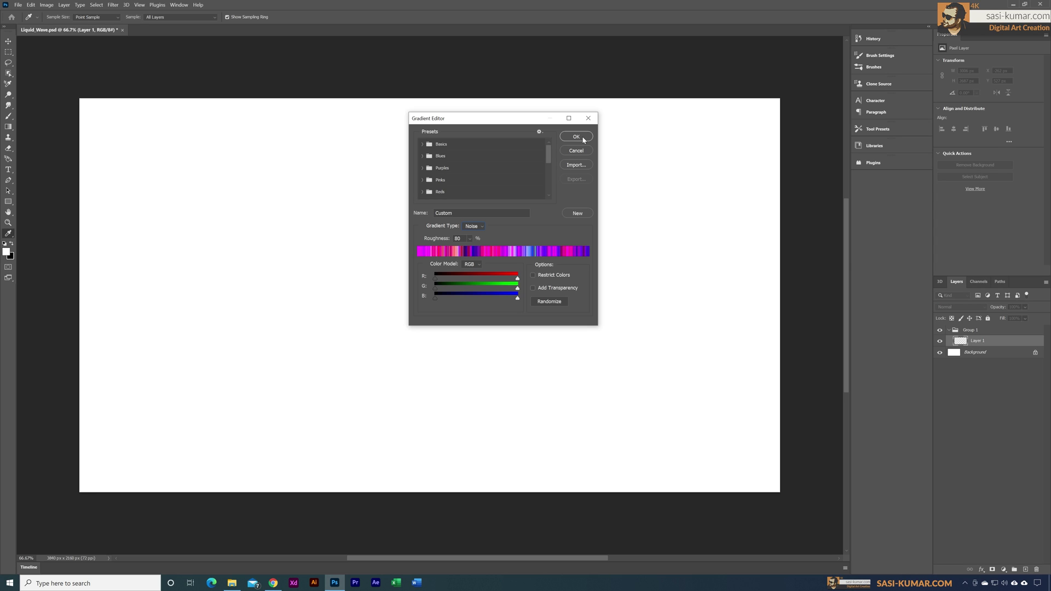
pyautogui.click(583, 139)
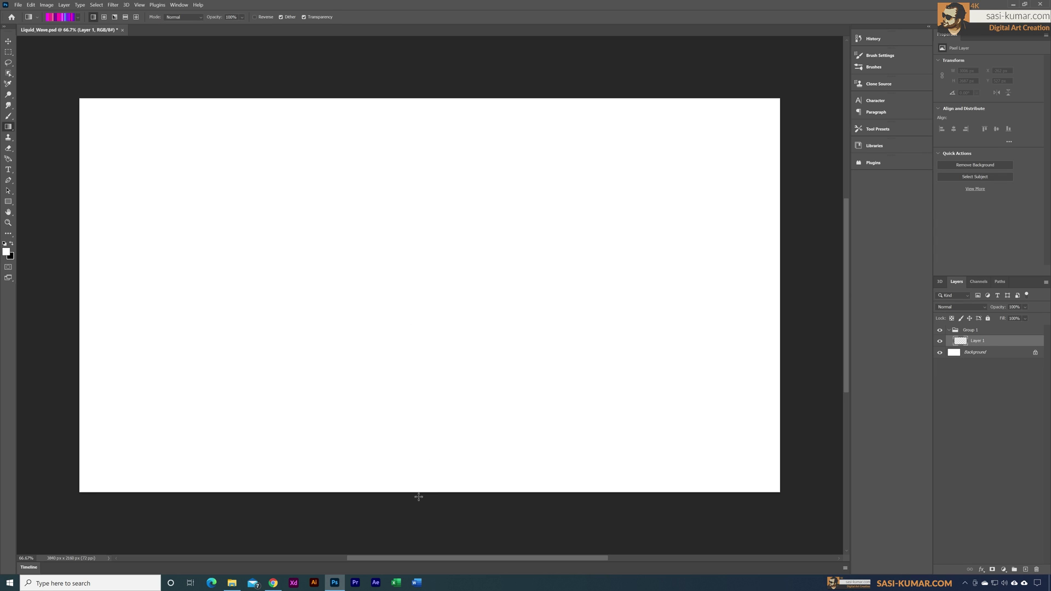
# Step: Drag the noise gradient bottom-to-top across Layer 1, then add an empty Layer 2 above it
pyautogui.press('g')
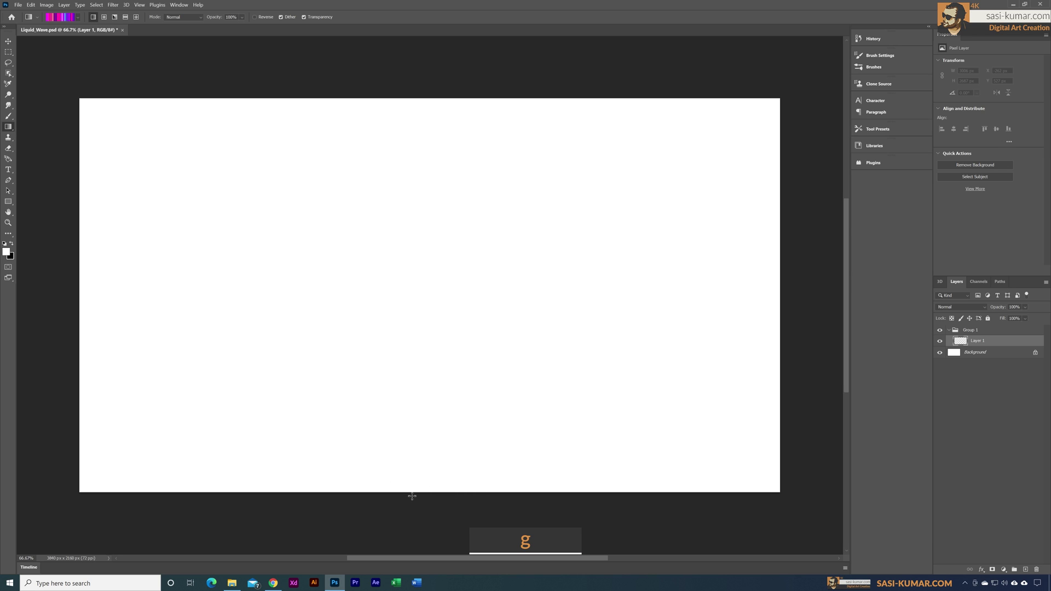
pyautogui.moveTo(408, 492); pyautogui.dragTo(429, 104)
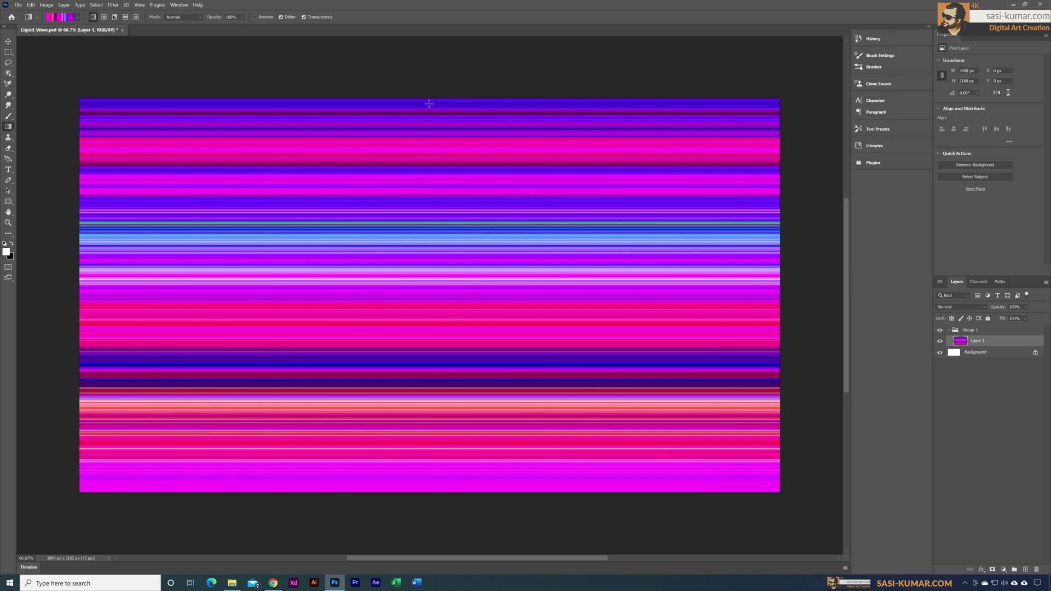
pyautogui.click(1026, 570)
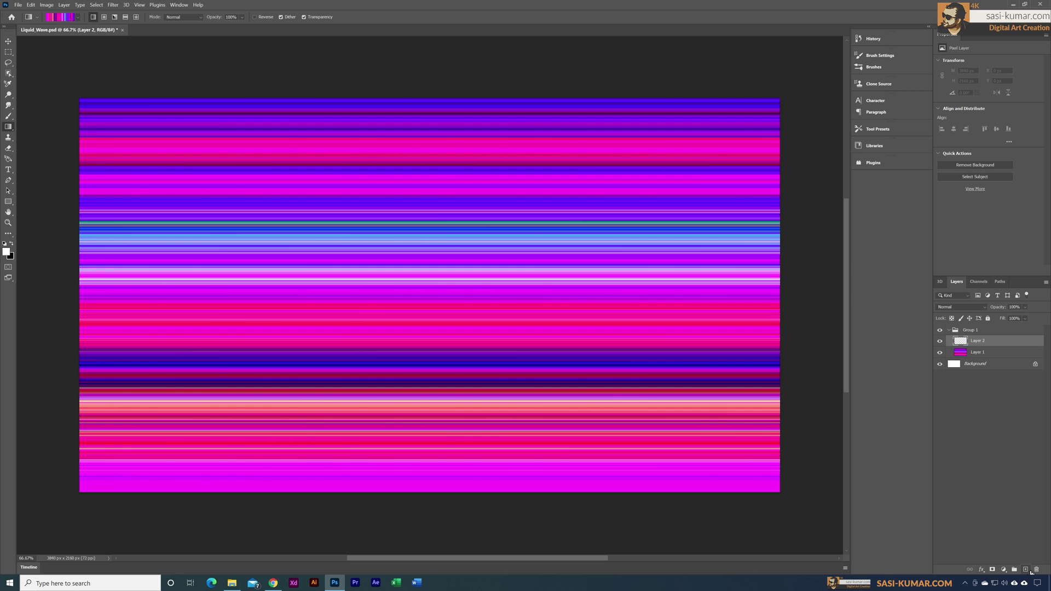
# Step: Randomize a new noise gradient with Restrict Colors on and Roughness 93, in pinks, peaches and greens
pyautogui.click(63, 19)
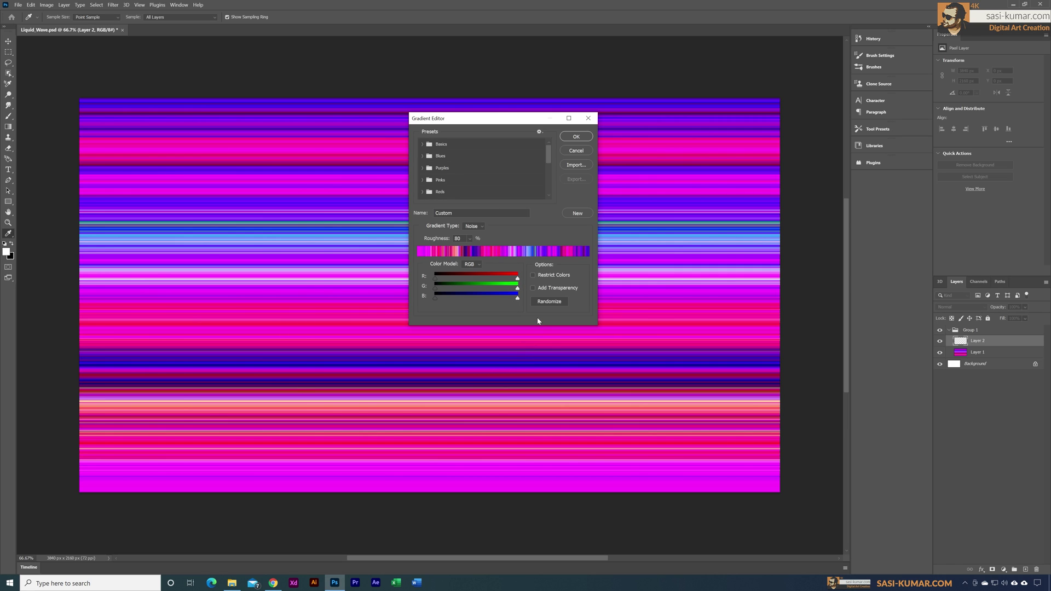
pyautogui.click(554, 304)
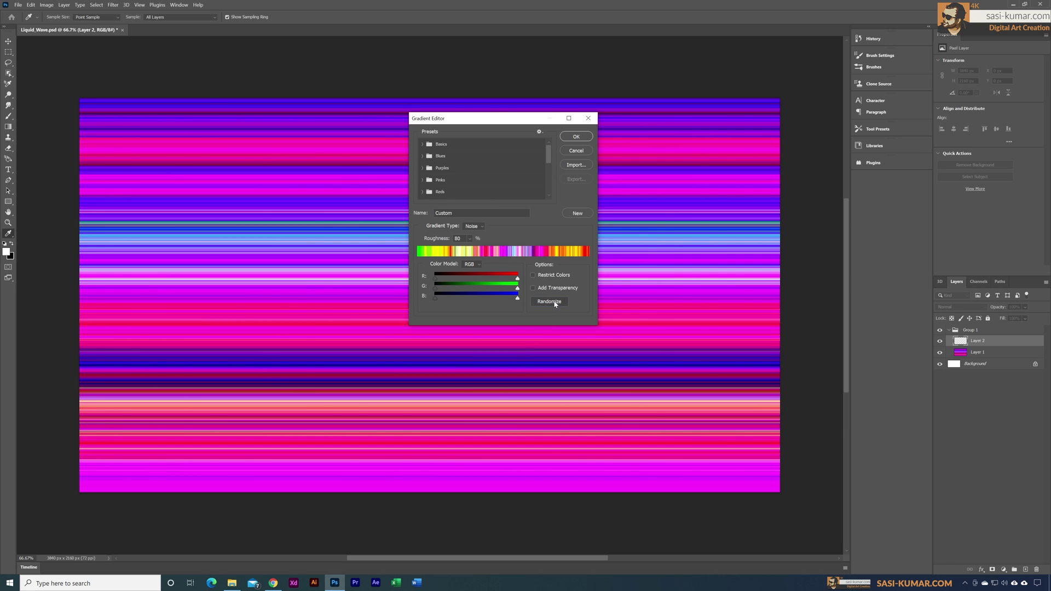
pyautogui.click(555, 302)
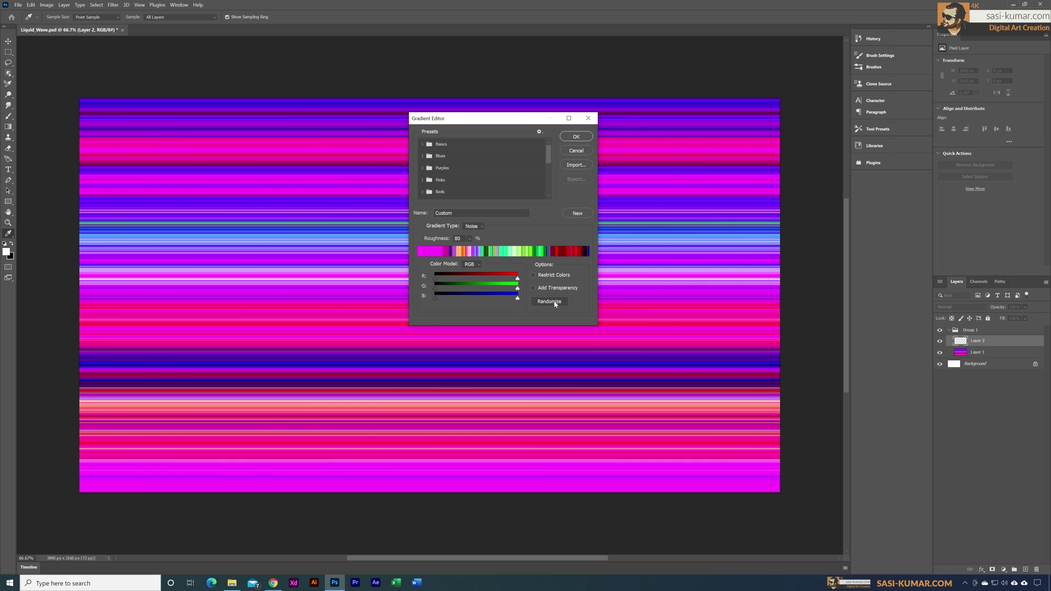
pyautogui.click(556, 304)
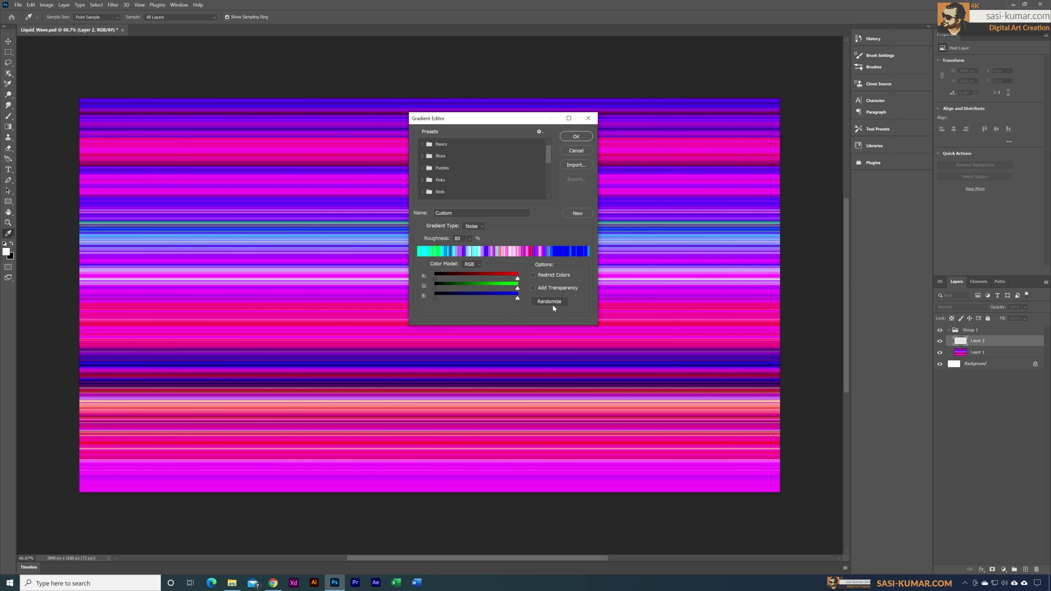
pyautogui.click(554, 304)
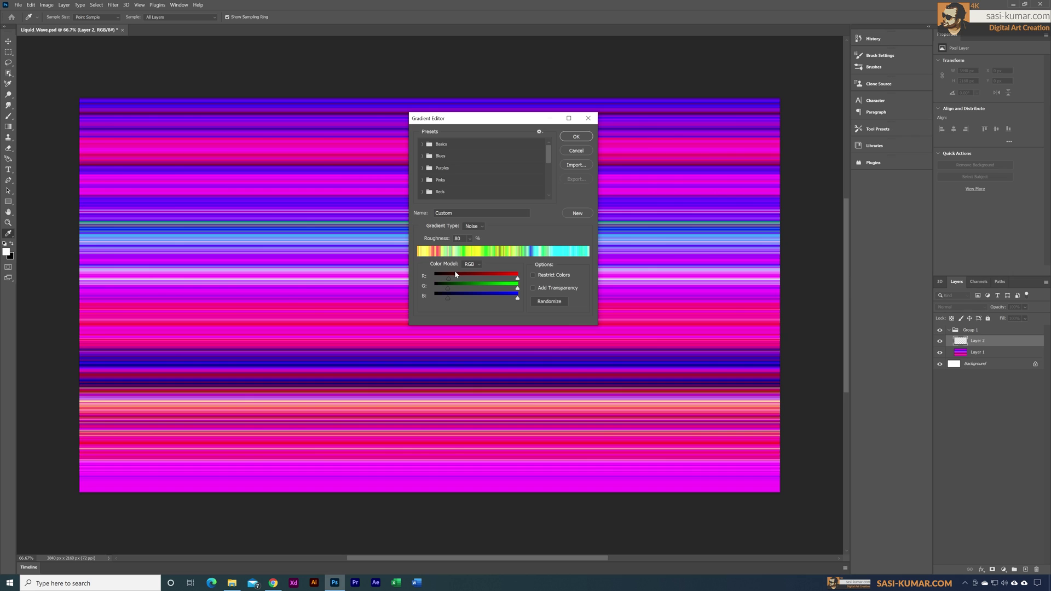
pyautogui.click(532, 274)
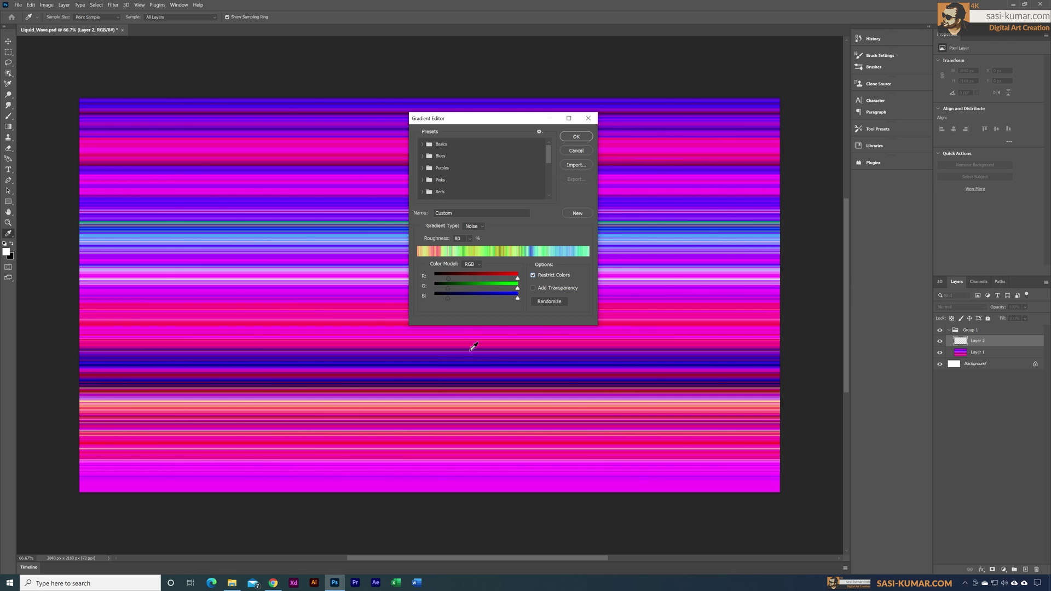
pyautogui.click(550, 301)
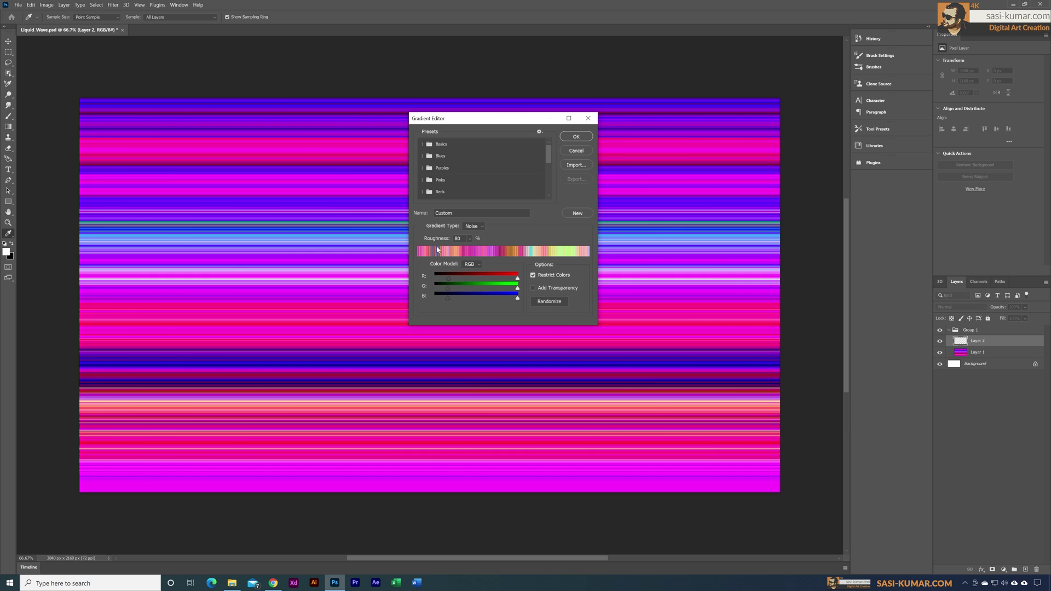
pyautogui.click(470, 239)
pyautogui.moveTo(484, 252); pyautogui.dragTo(487, 251)
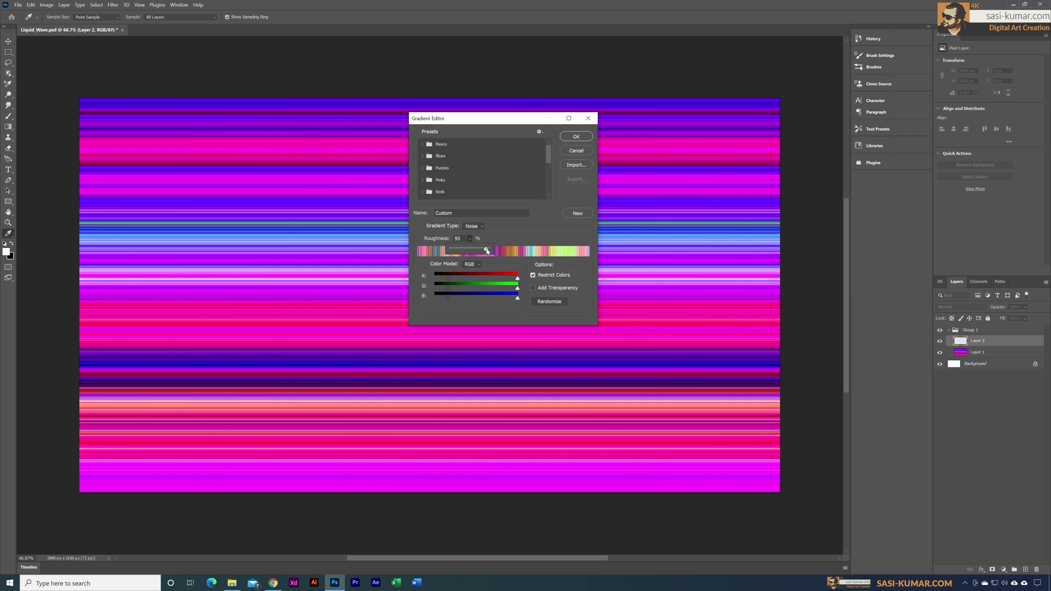
pyautogui.click(513, 236)
pyautogui.click(576, 137)
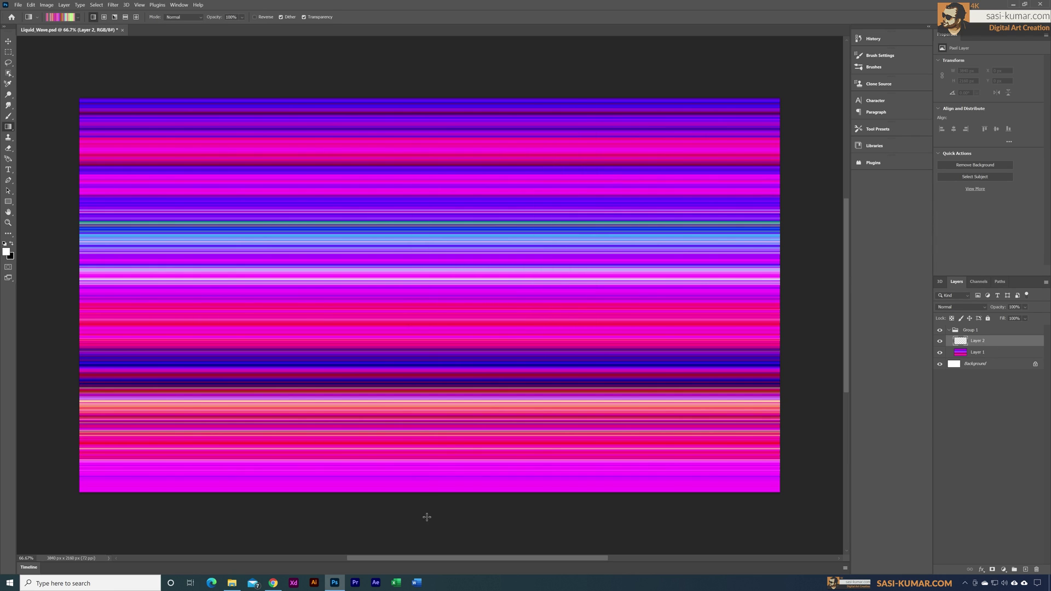
# Step: Fill Layer 2 bottom-to-top with the pink, peach and green noise stripes and bring up Levels
pyautogui.moveTo(431, 494); pyautogui.dragTo(458, 103)
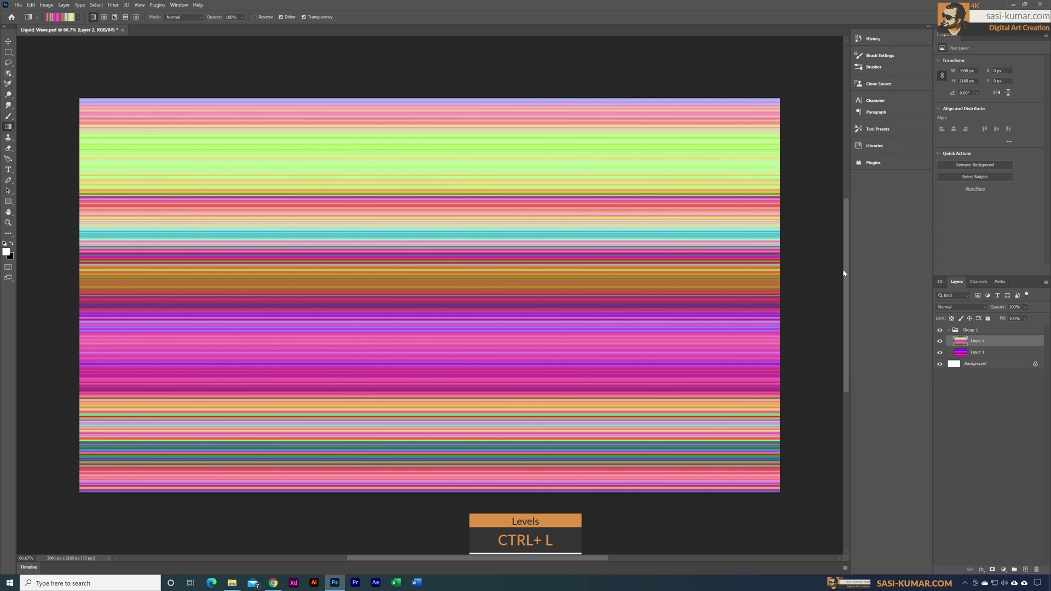
pyautogui.hotkey('ctrl', 'l')
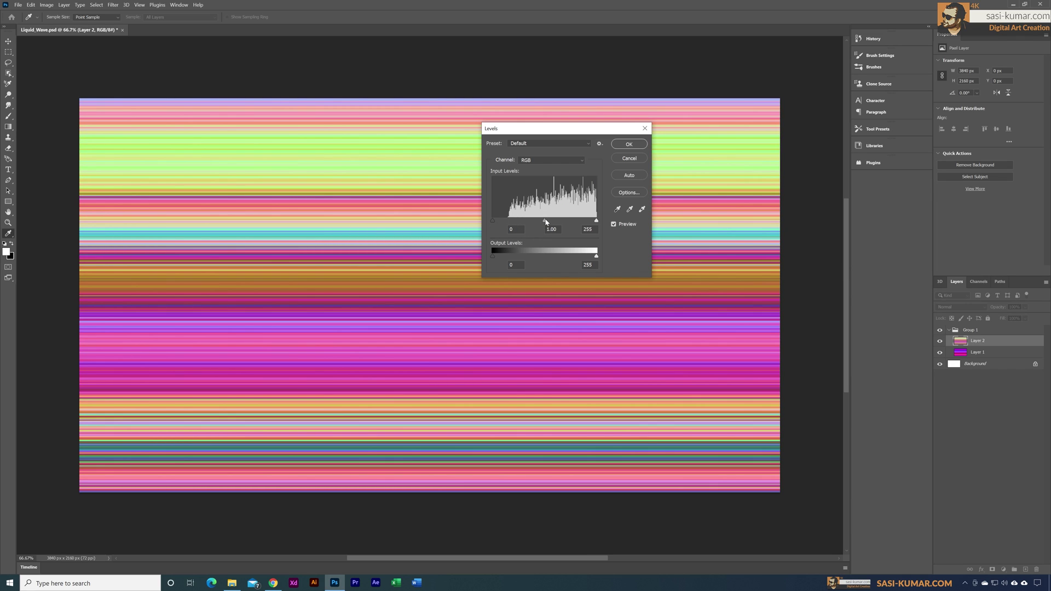
# Step: Apply Levels to Layer 2 with input levels 12, 0.87 and 255
pyautogui.moveTo(546, 221); pyautogui.dragTo(549, 221)
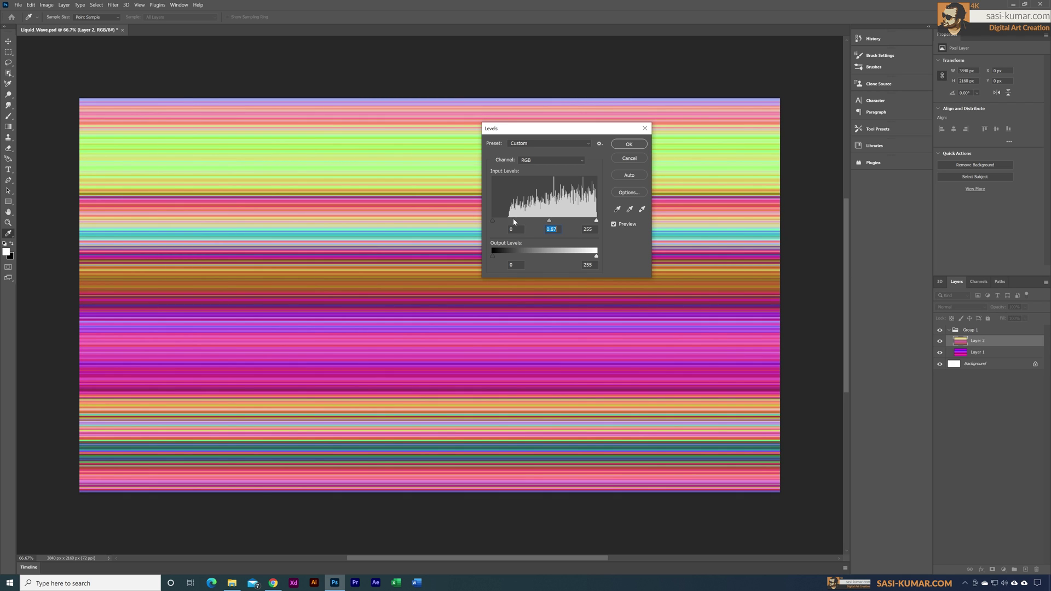
pyautogui.click(497, 220)
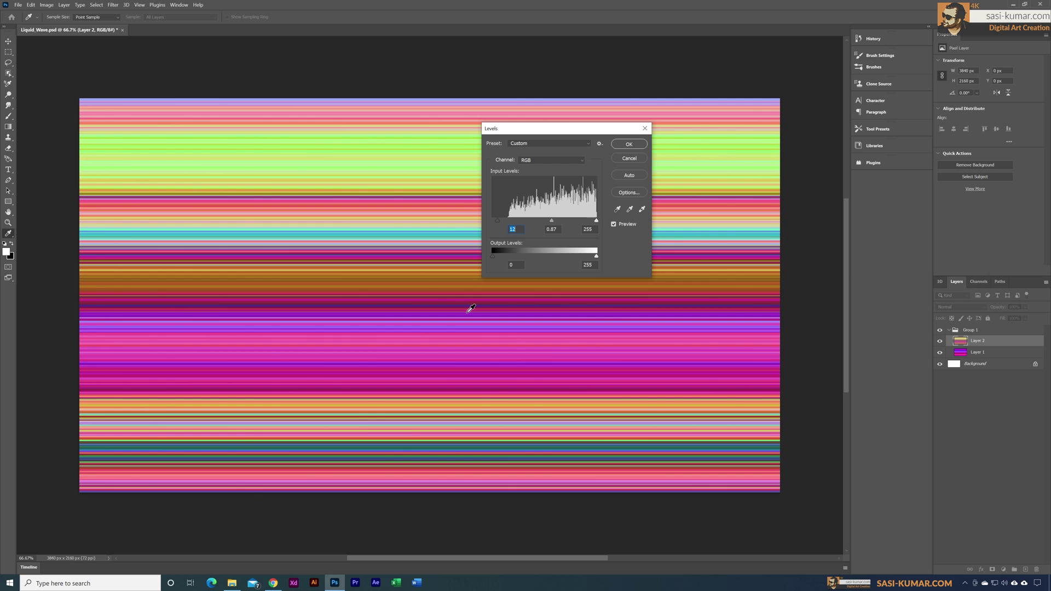
pyautogui.click(631, 147)
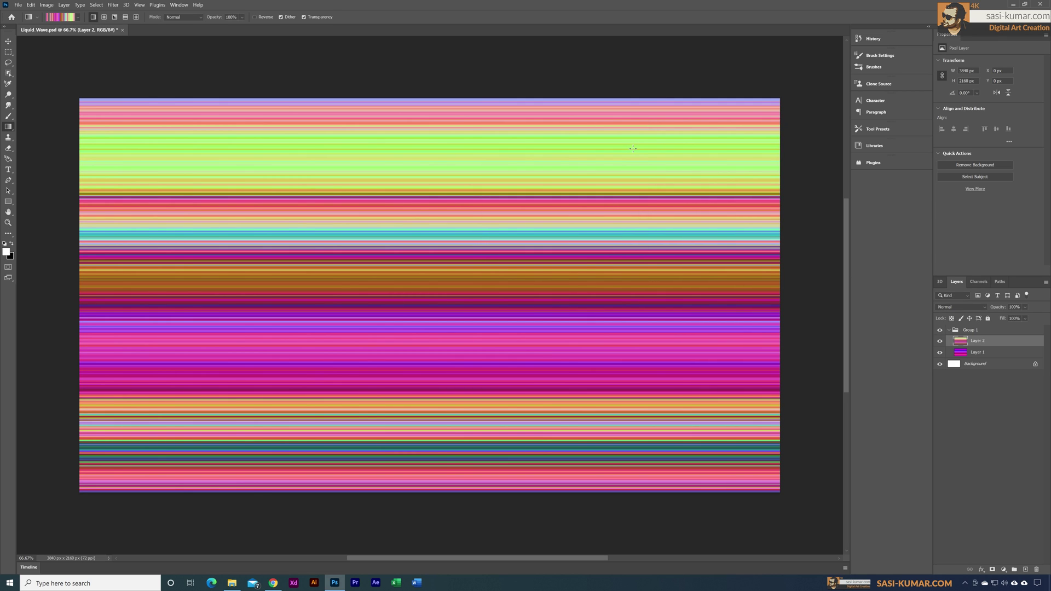
# Step: Add Layer 3 and fill it bottom-to-top with a re-randomized blue, violet, pink and green noise gradient
pyautogui.click(1026, 570)
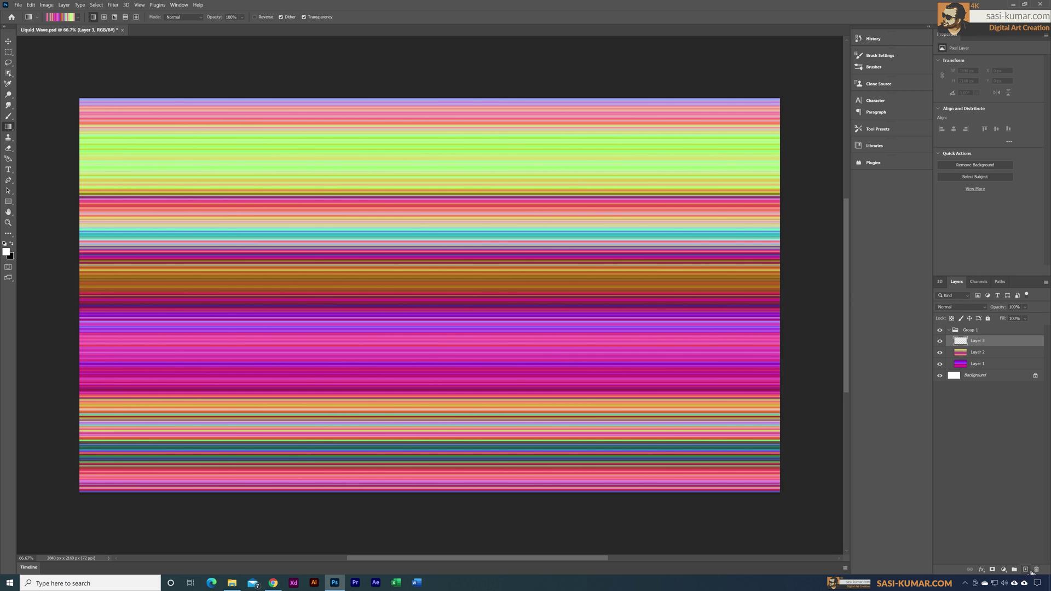
pyautogui.click(66, 17)
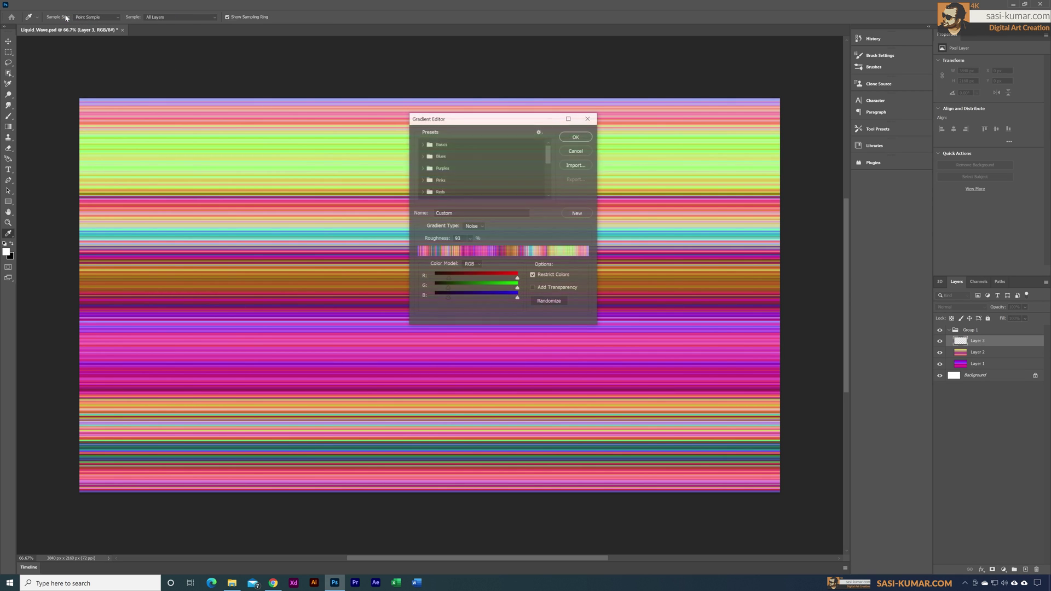
pyautogui.click(550, 302)
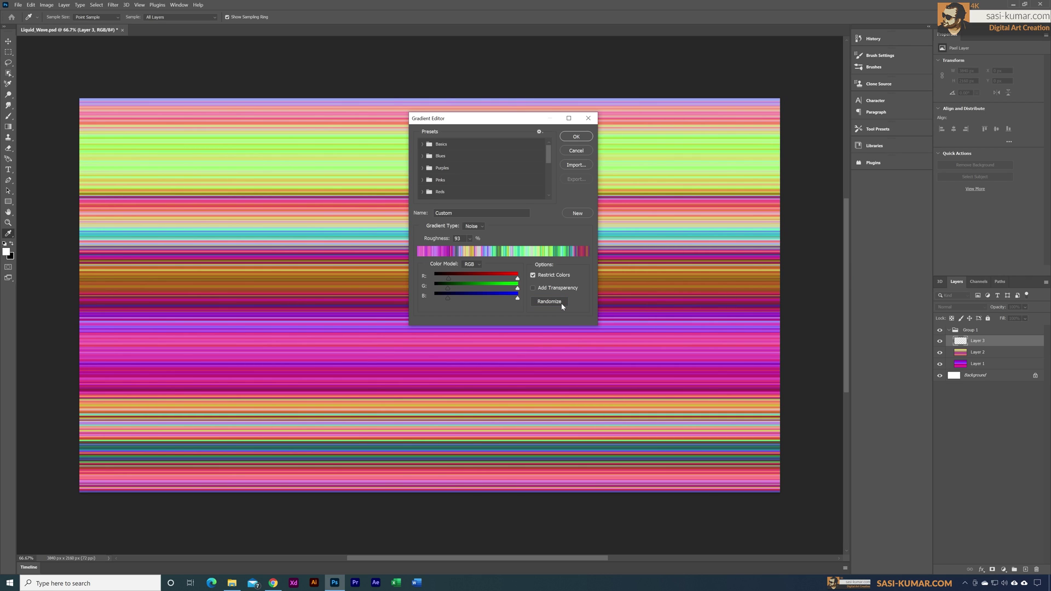
pyautogui.click(550, 302)
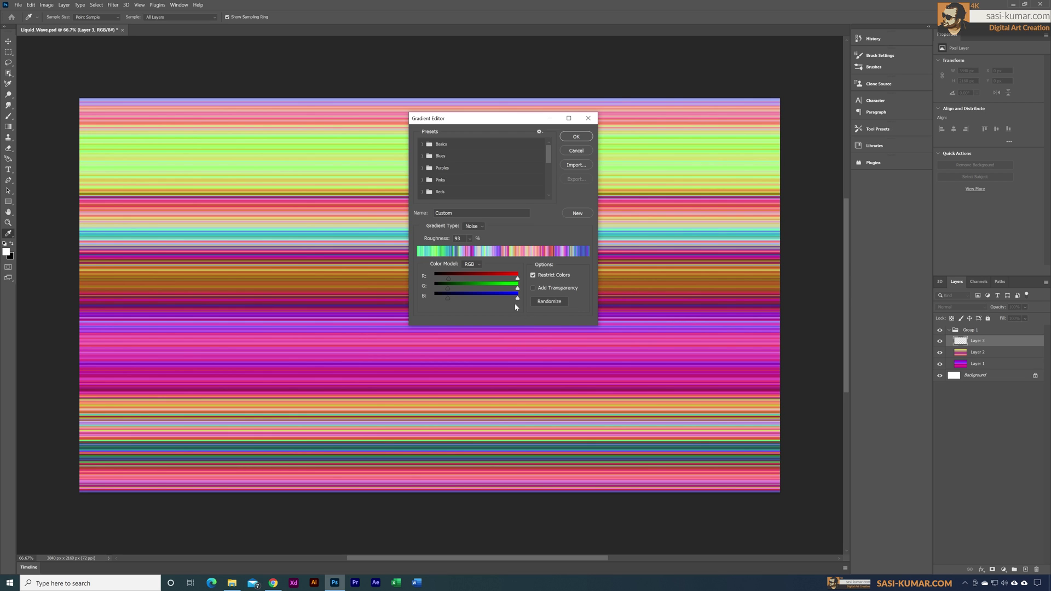
pyautogui.click(576, 136)
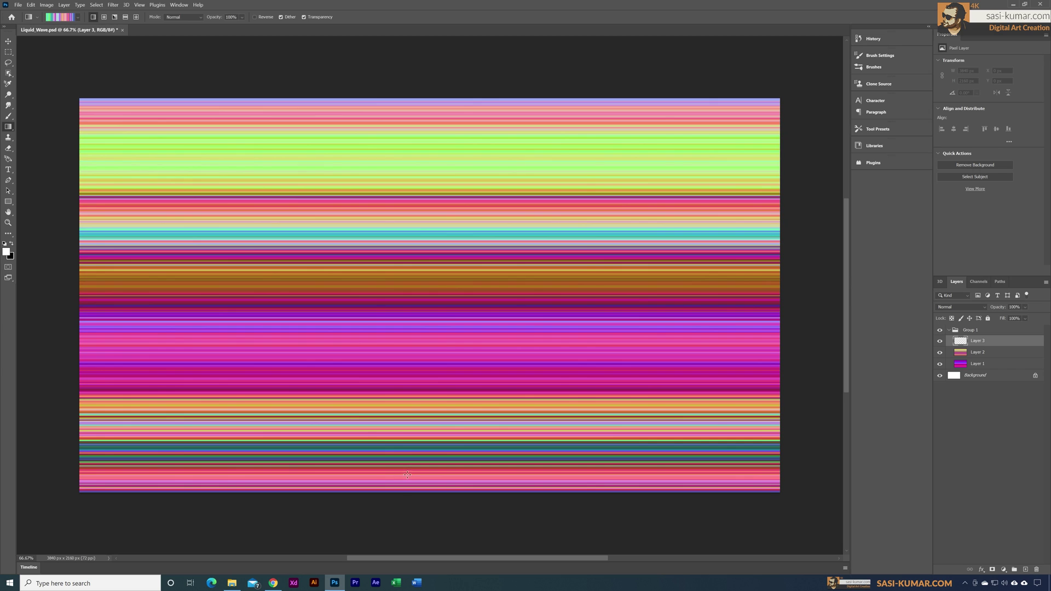
pyautogui.moveTo(416, 493); pyautogui.dragTo(437, 102)
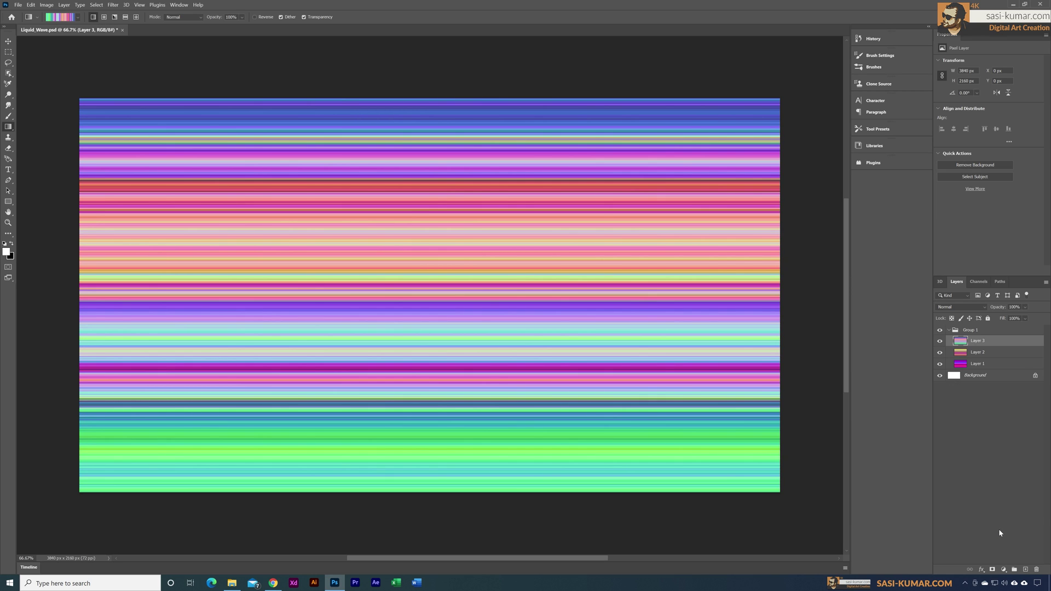
# Step: Add Layer 4 and fill it bottom-to-top with a randomized lime-green, olive, violet and pink noise gradient
pyautogui.click(1027, 570)
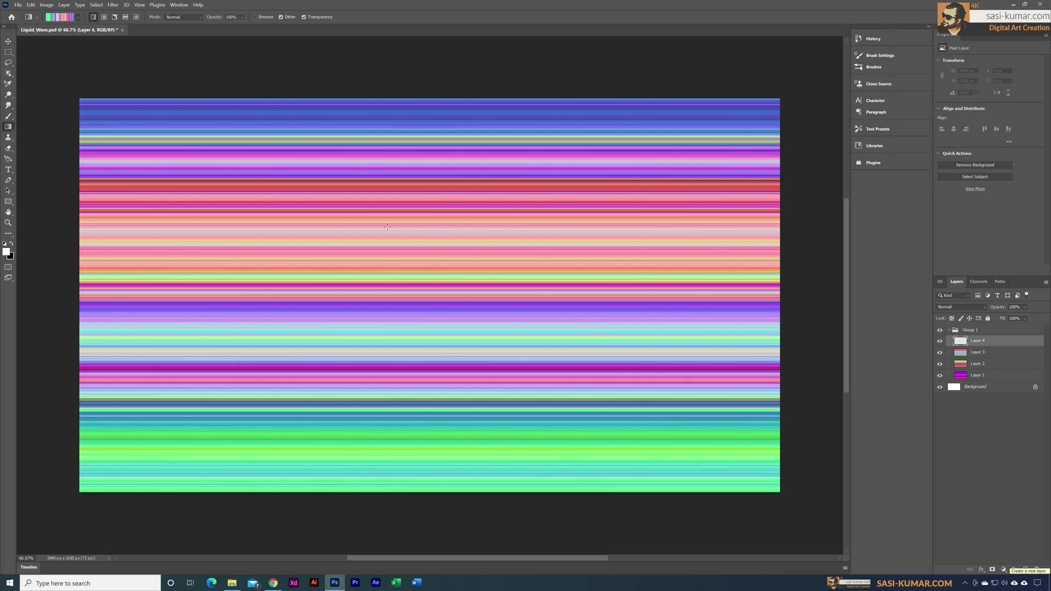
pyautogui.click(68, 21)
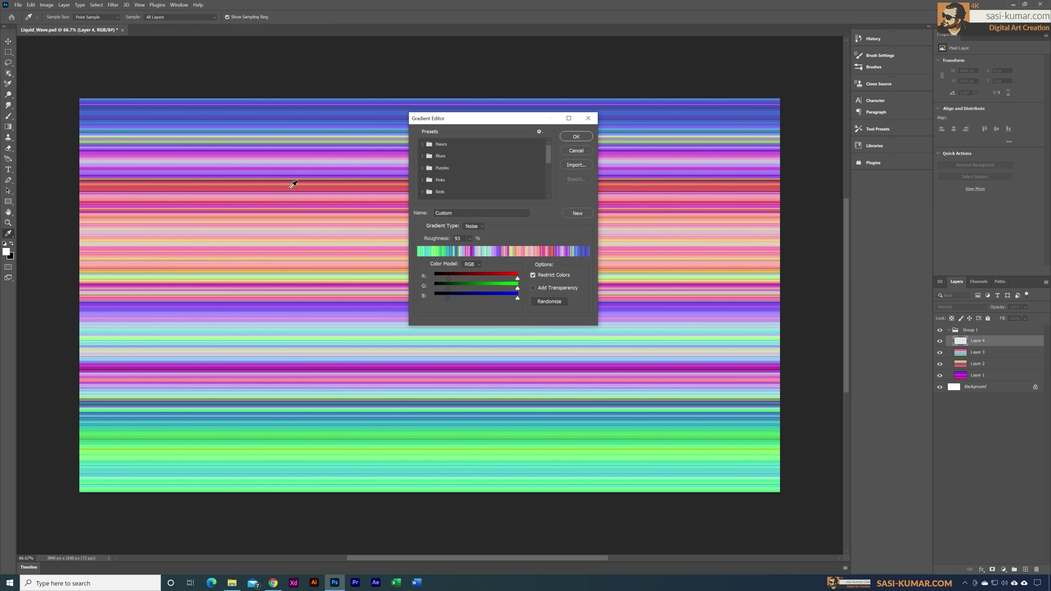
pyautogui.click(549, 302)
pyautogui.click(550, 302)
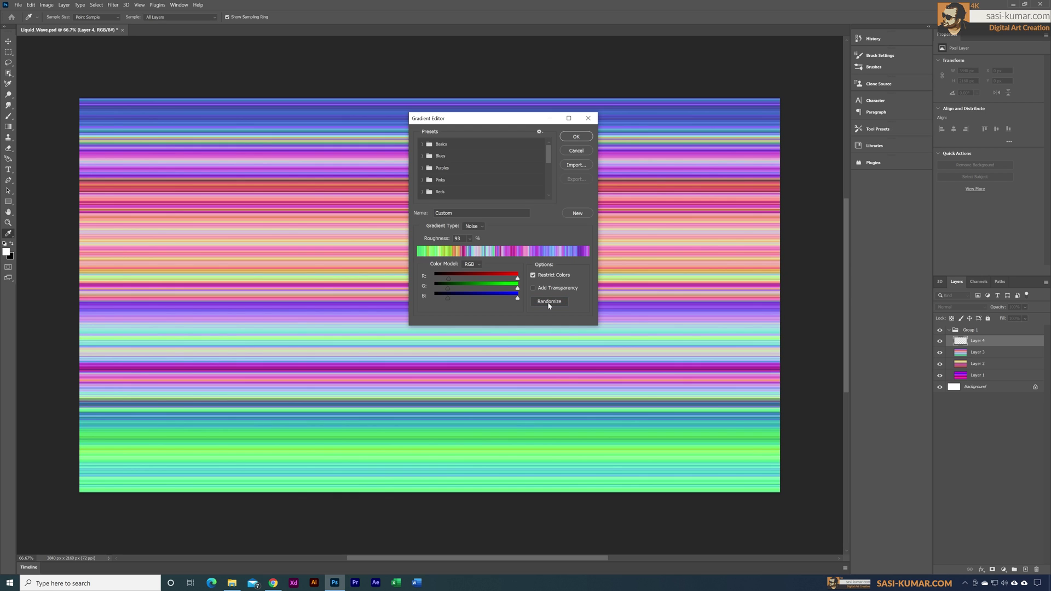
pyautogui.click(550, 302)
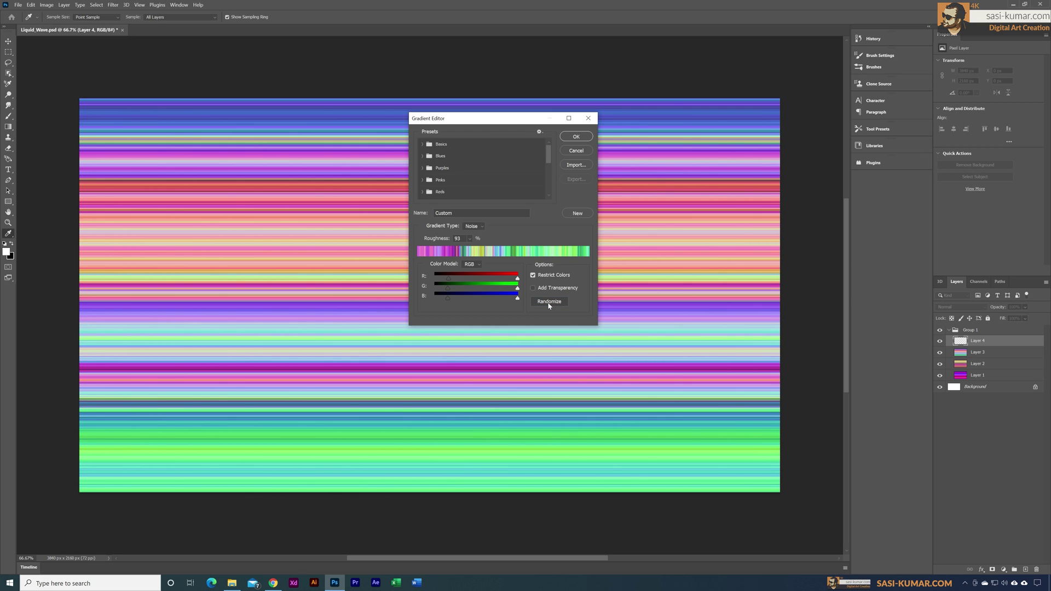
pyautogui.click(550, 302)
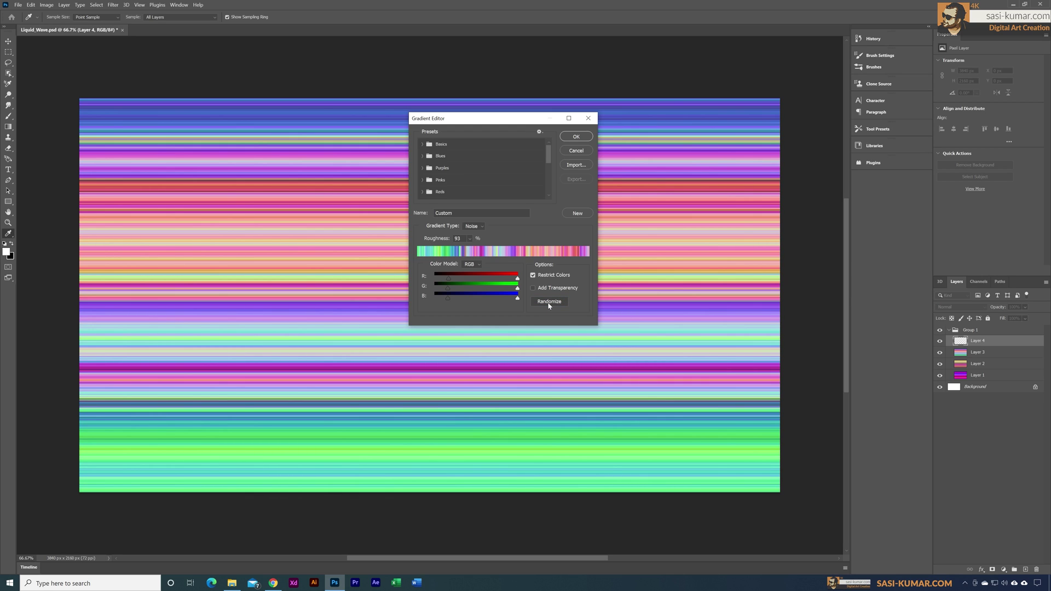
pyautogui.click(549, 302)
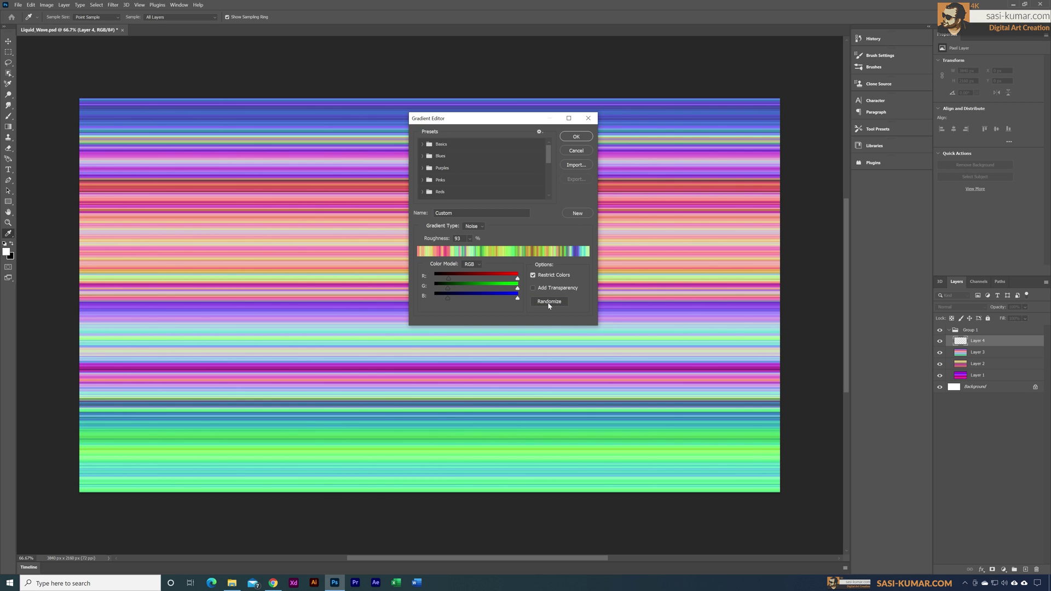
pyautogui.click(577, 137)
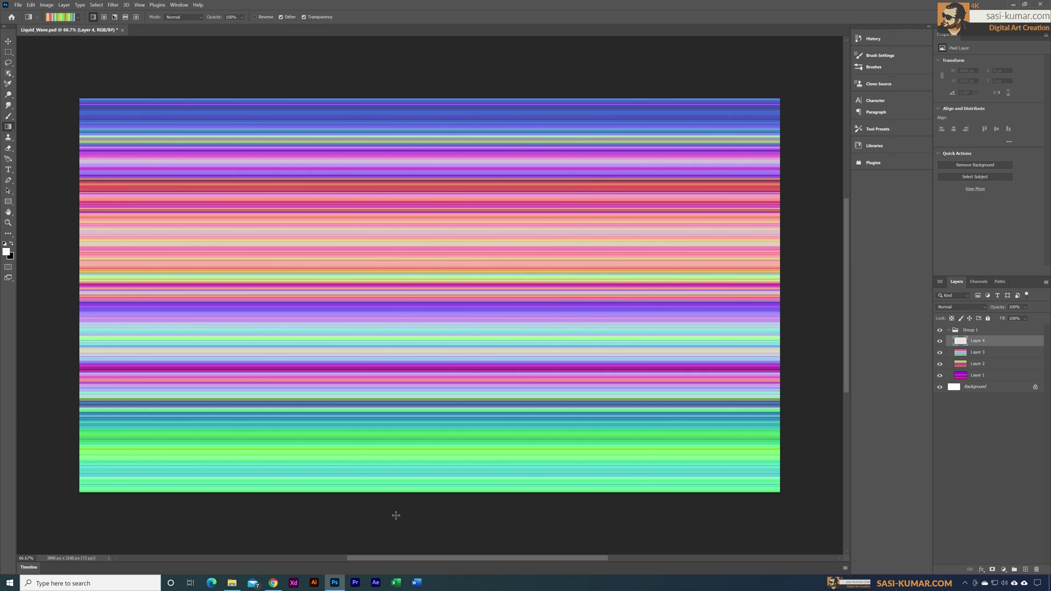
pyautogui.moveTo(420, 492); pyautogui.dragTo(445, 103)
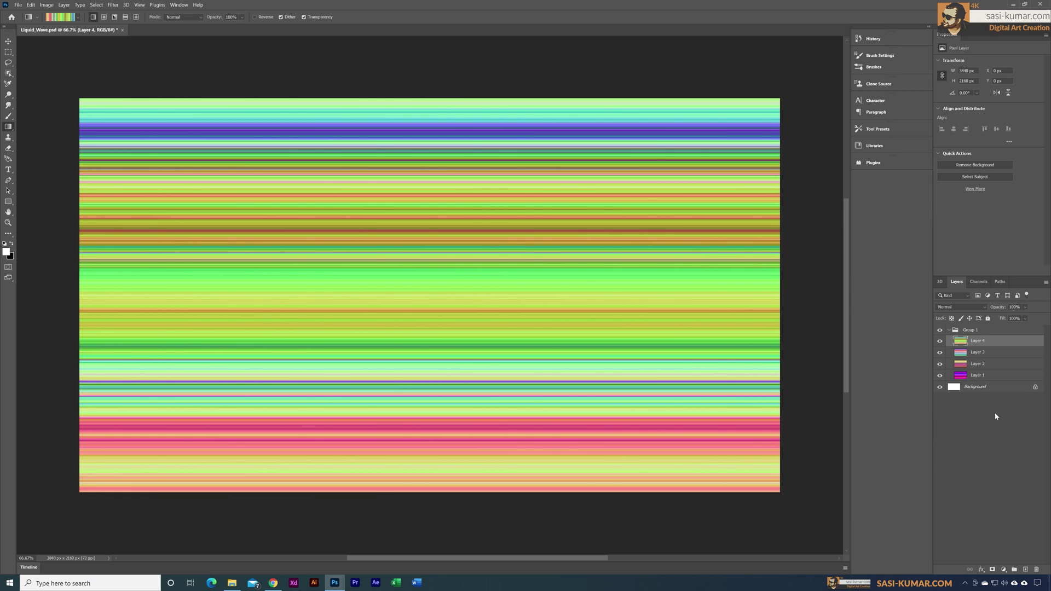
# Step: Collapse Group 1, duplicate it as 'Group 1 copy', and turn off the original group's visibility
pyautogui.click(954, 332)
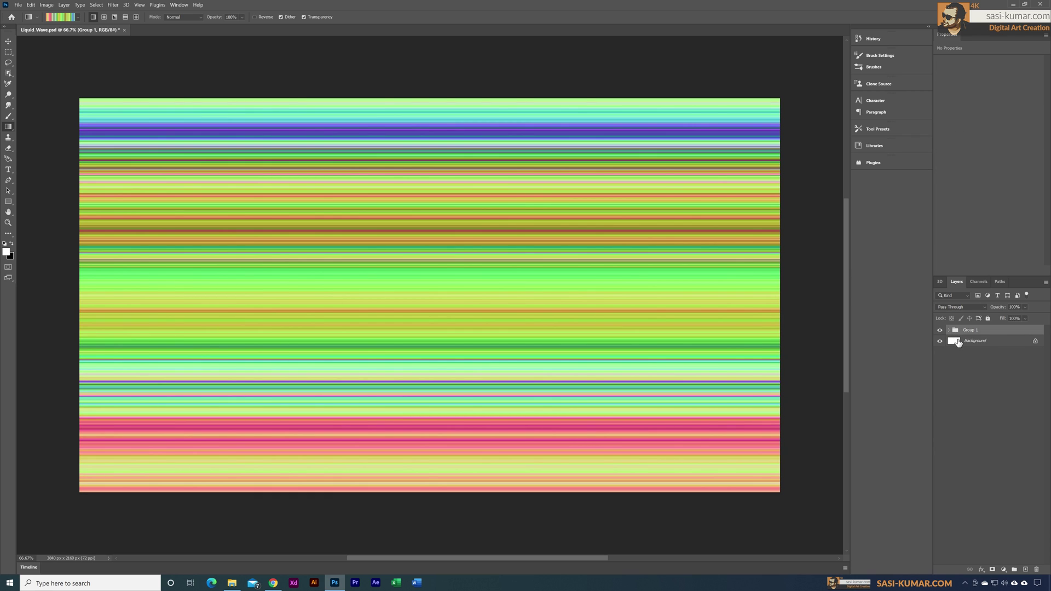
pyautogui.rightClick(995, 335)
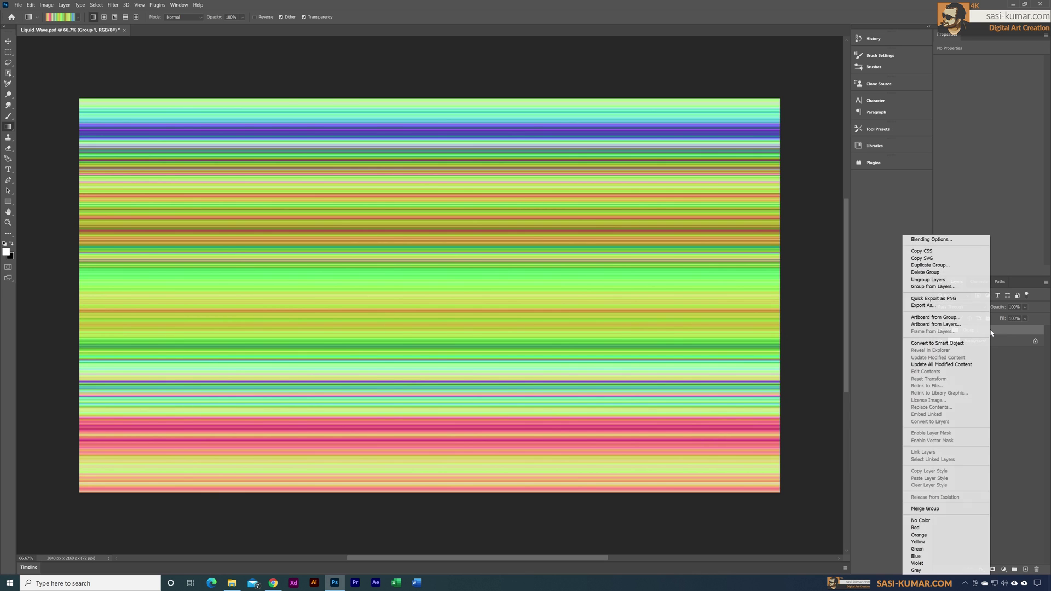
pyautogui.click(962, 267)
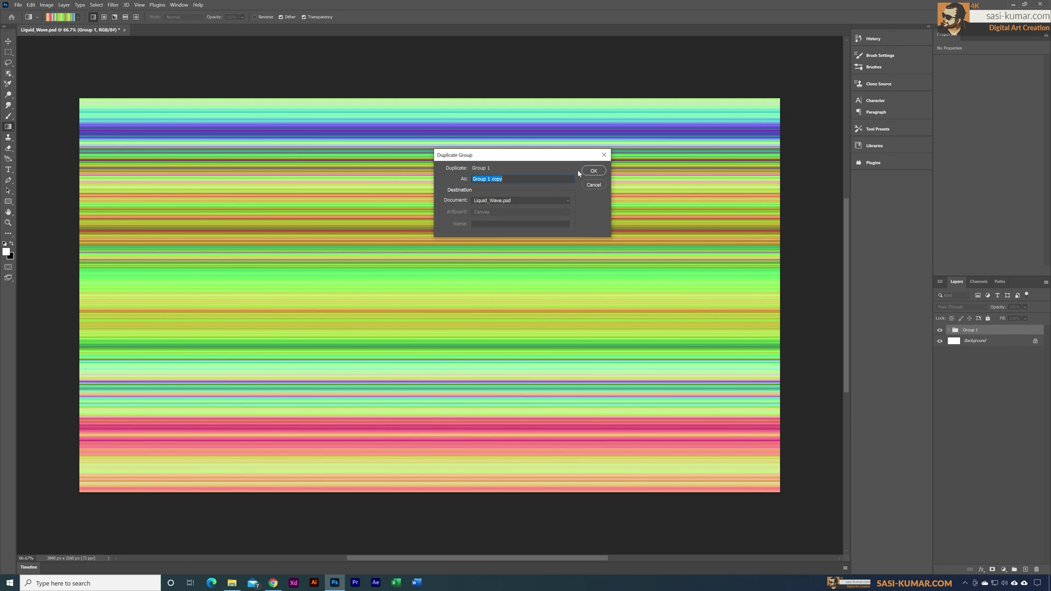
pyautogui.click(596, 171)
pyautogui.click(941, 342)
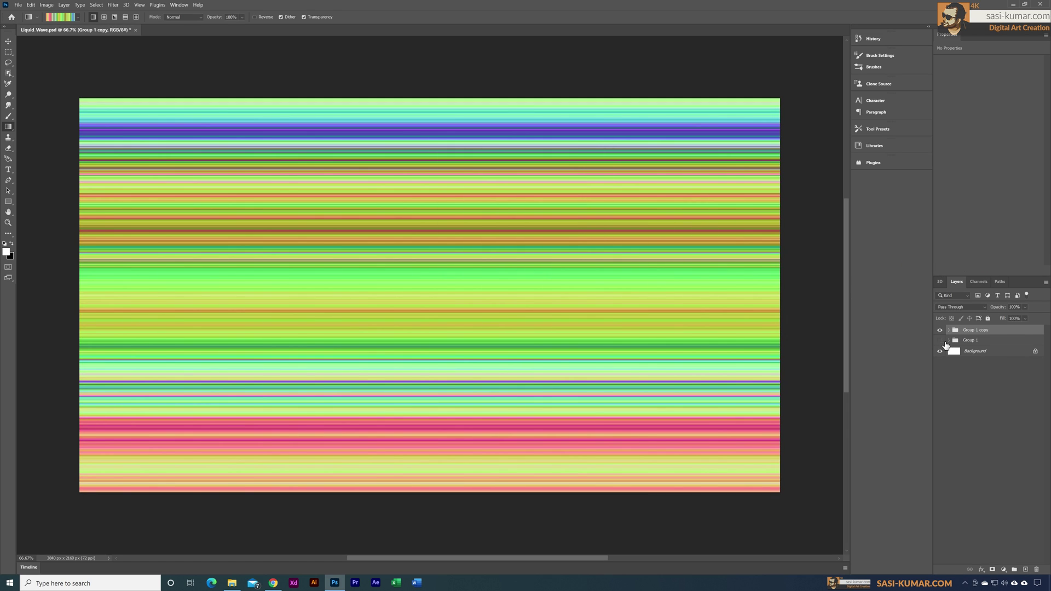
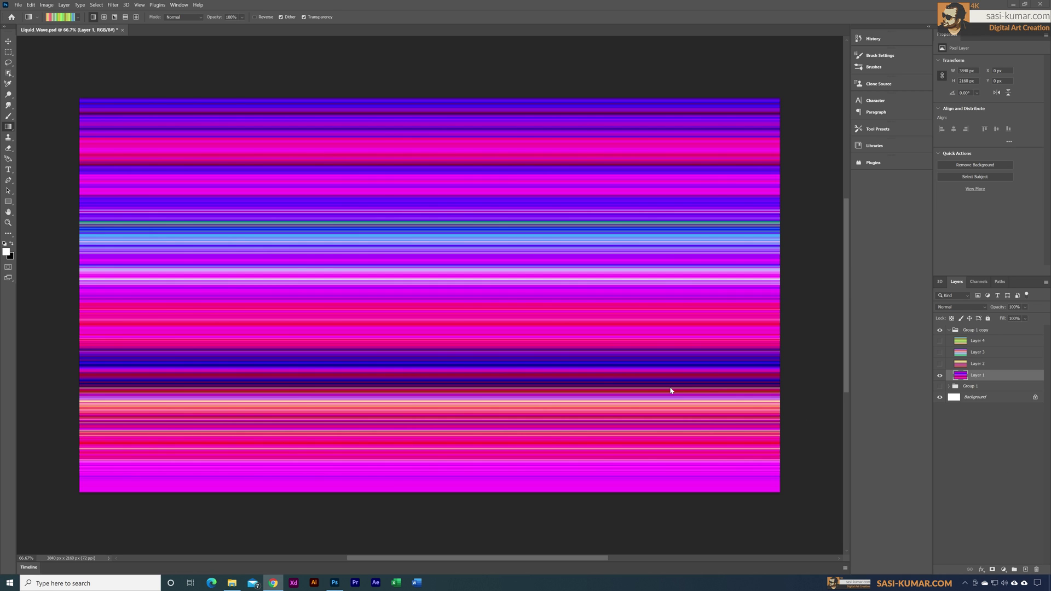
# Step: Free-transform Layer 1's stripes into a central horizontal band about 41% of the original height
pyautogui.hotkey('ctrl', 't')
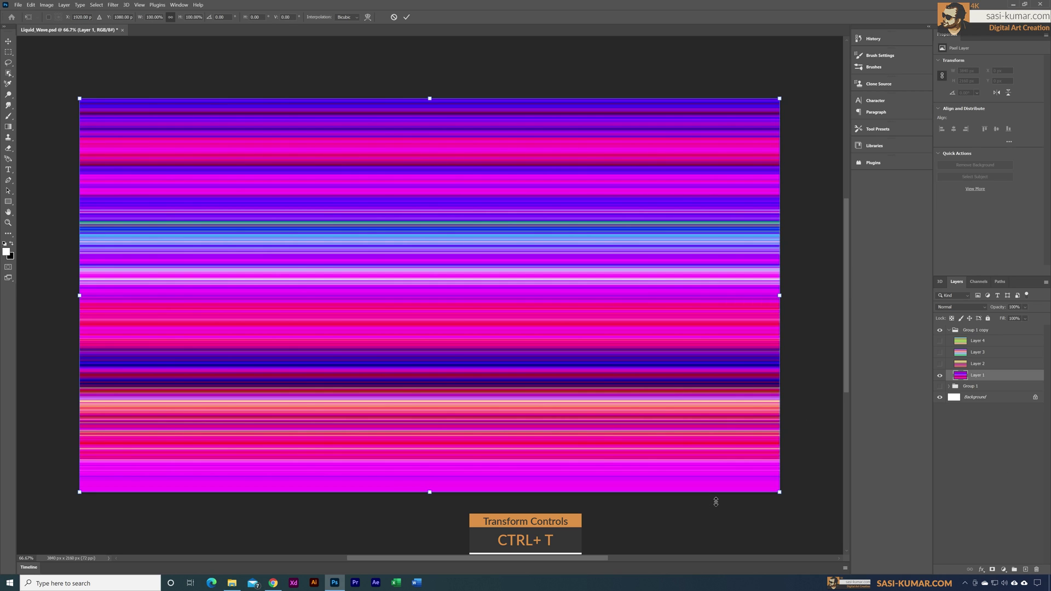
pyautogui.moveTo(436, 499); pyautogui.dragTo(436, 372)
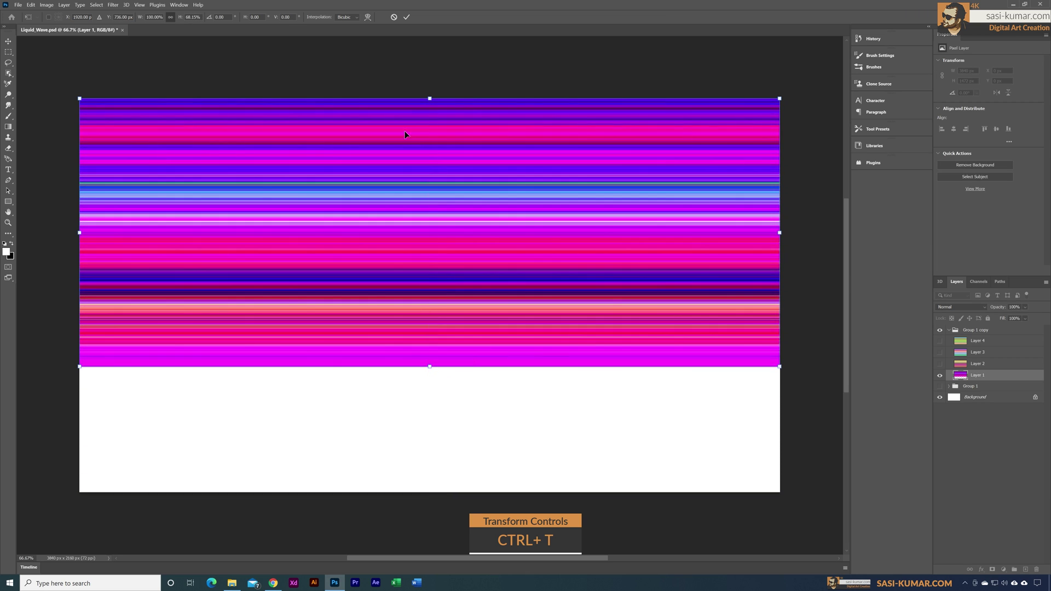
pyautogui.moveTo(433, 113); pyautogui.dragTo(436, 209)
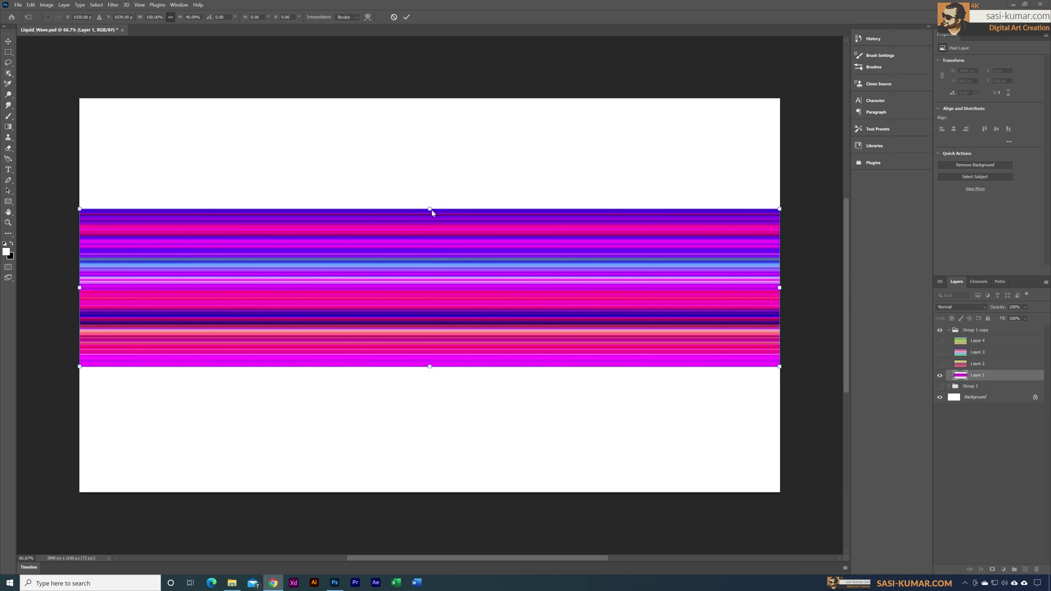
pyautogui.moveTo(436, 213); pyautogui.dragTo(438, 210)
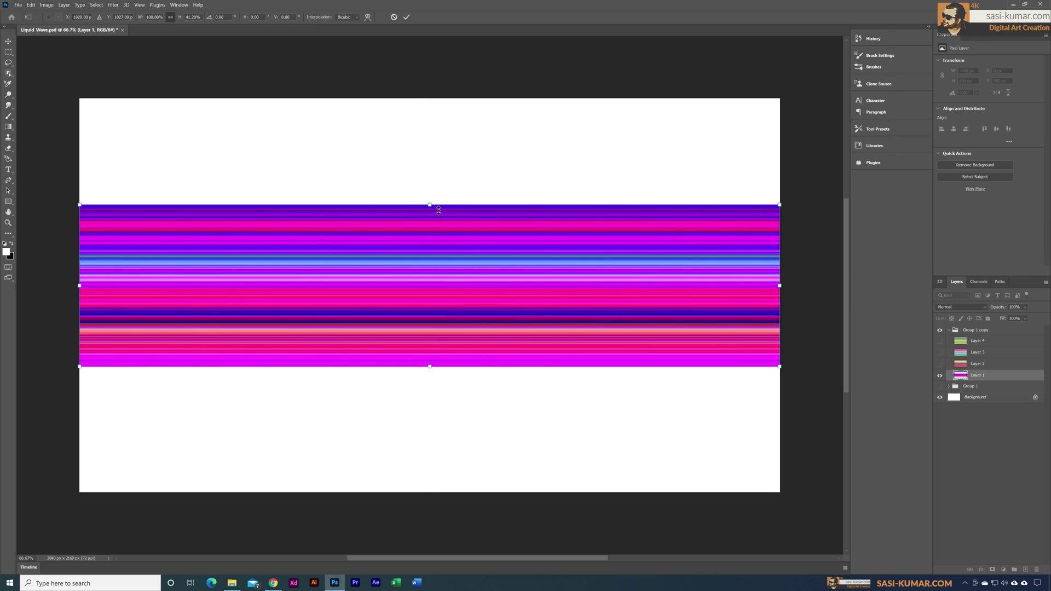
pyautogui.rightClick(425, 260)
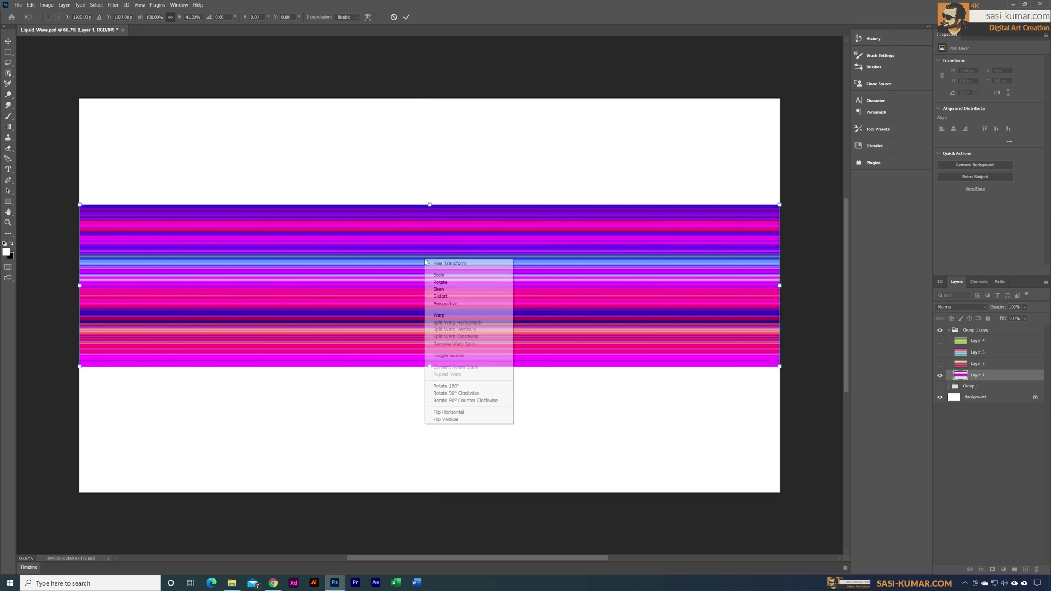
# Step: Warp the band so it bulges into a wave and pinches into a point at the right edge
pyautogui.click(441, 315)
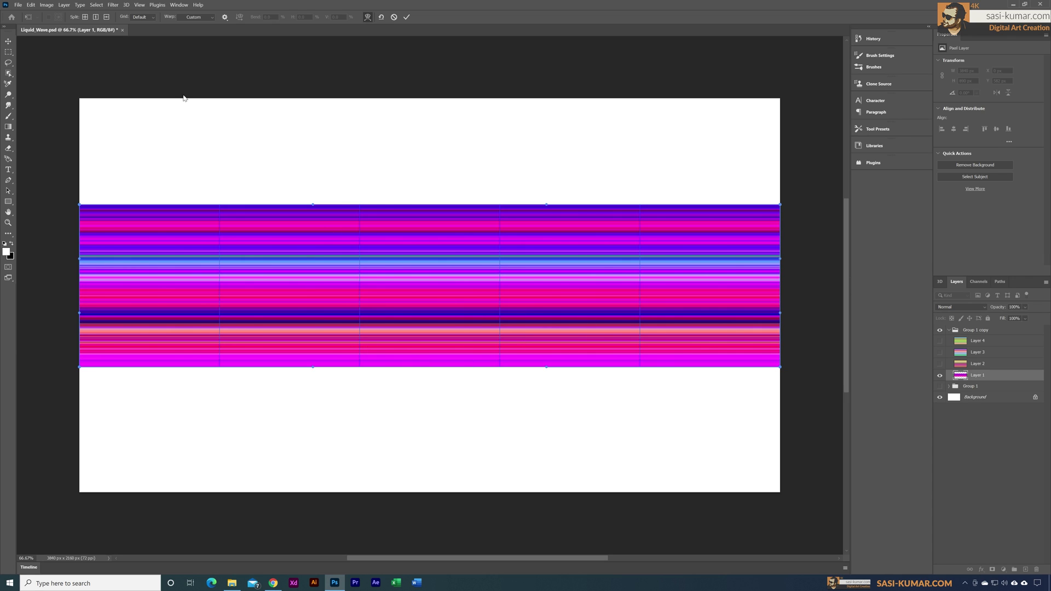
pyautogui.click(225, 18)
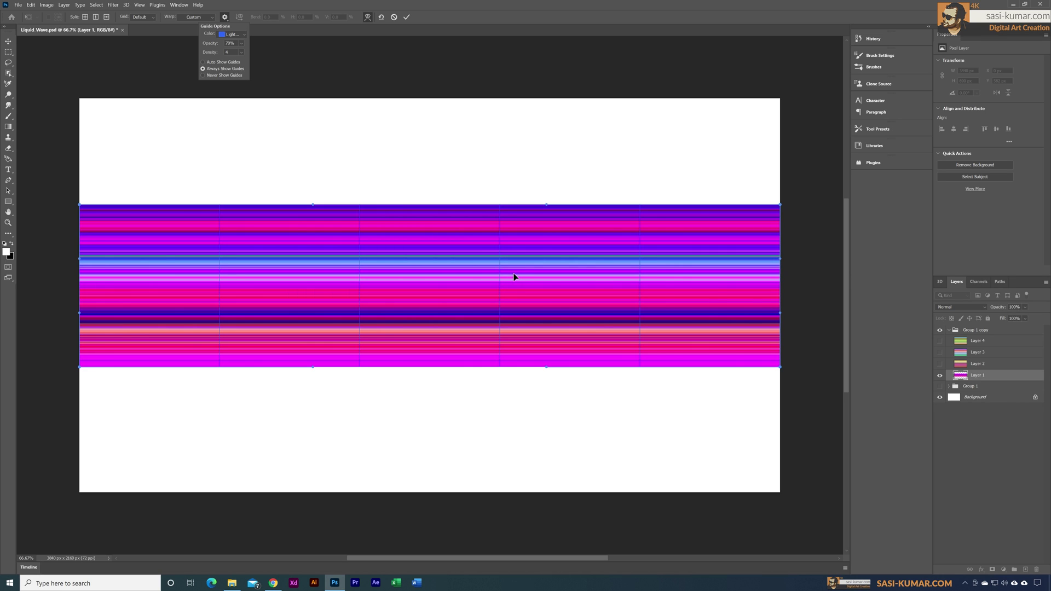
pyautogui.click(227, 220)
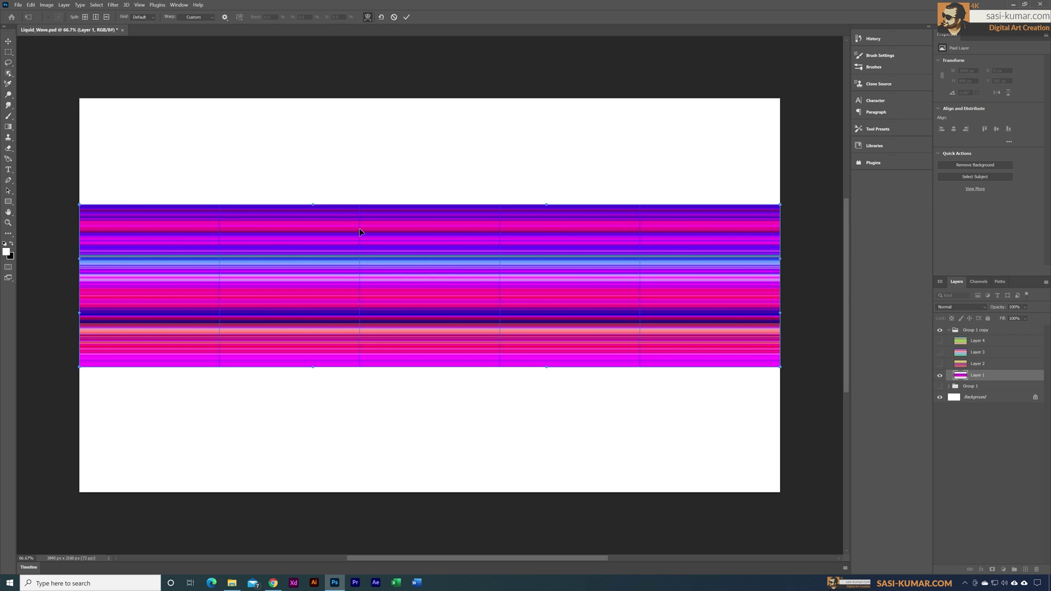
pyautogui.moveTo(221, 211); pyautogui.dragTo(223, 169)
pyautogui.moveTo(220, 366); pyautogui.dragTo(219, 338)
pyautogui.moveTo(81, 348); pyautogui.dragTo(72, 389)
pyautogui.moveTo(495, 354); pyautogui.dragTo(498, 326)
pyautogui.moveTo(783, 370); pyautogui.dragTo(784, 302)
pyautogui.moveTo(783, 208); pyautogui.dragTo(781, 235)
pyautogui.moveTo(785, 305); pyautogui.dragTo(782, 281)
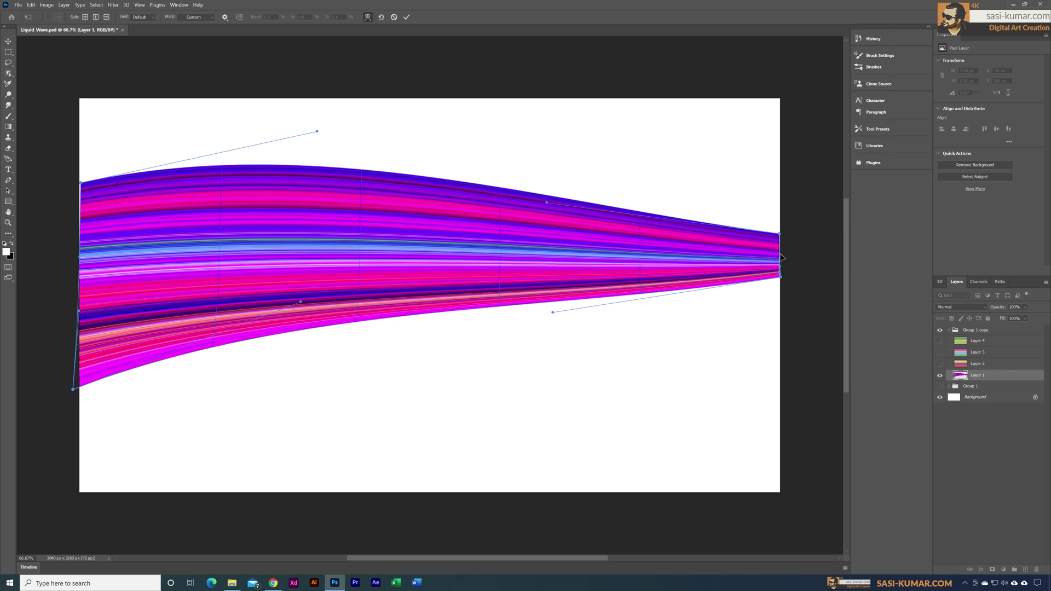
pyautogui.moveTo(781, 236); pyautogui.dragTo(780, 266)
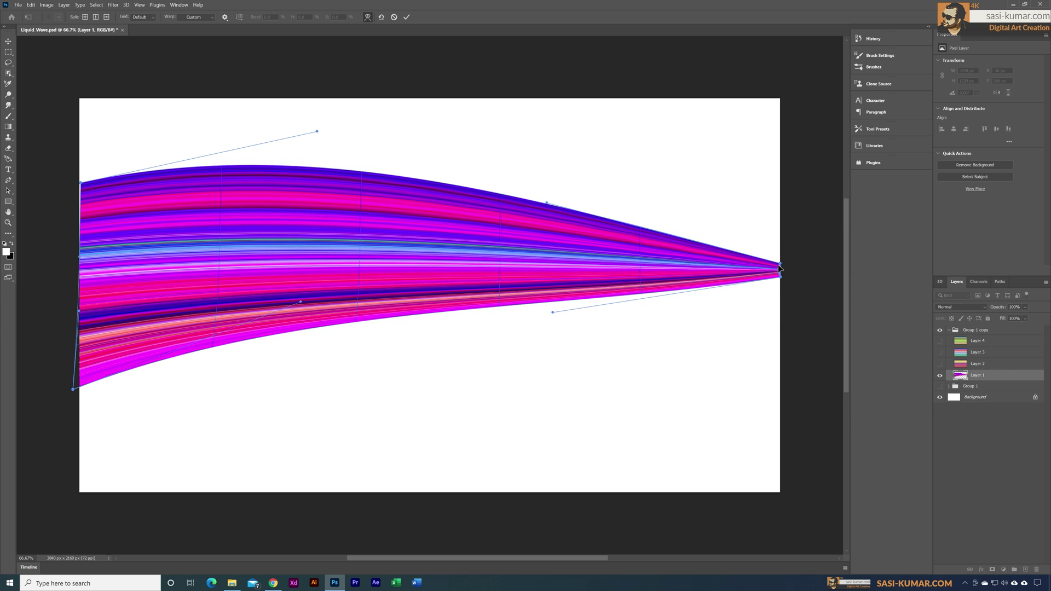
# Step: Zoom in on the right tip and close the notch so the corners meet cleanly
pyautogui.hotkey('ctrl', '+')
pyautogui.hotkey('ctrl', '+')
pyautogui.moveTo(674, 361); pyautogui.dragTo(333, 422)
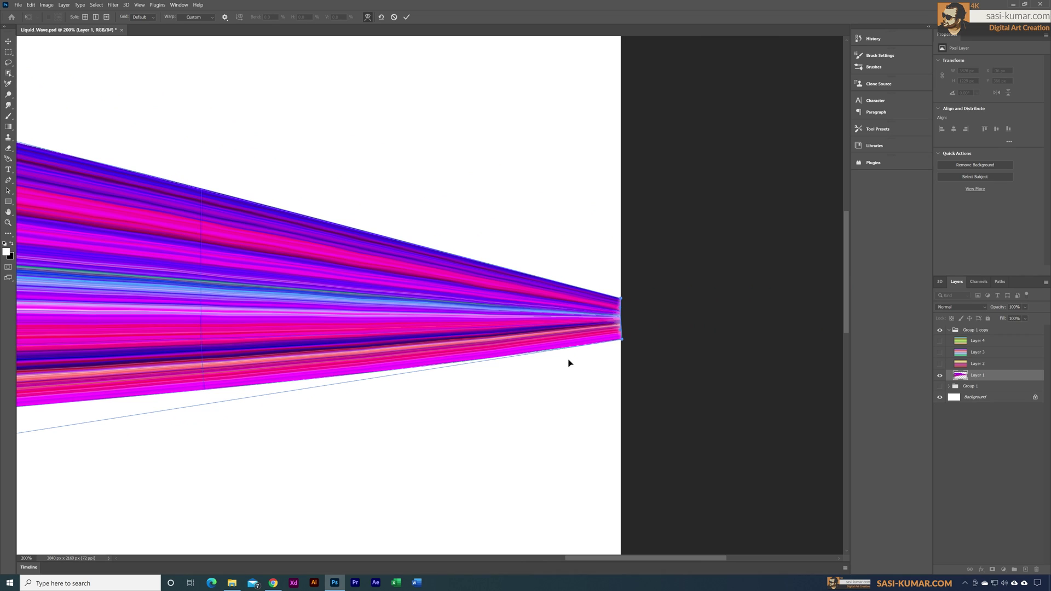
pyautogui.moveTo(622, 340); pyautogui.dragTo(618, 311)
pyautogui.moveTo(196, 322); pyautogui.dragTo(405, 325)
pyautogui.moveTo(409, 253); pyautogui.dragTo(342, 241)
pyautogui.moveTo(773, 334); pyautogui.dragTo(830, 322)
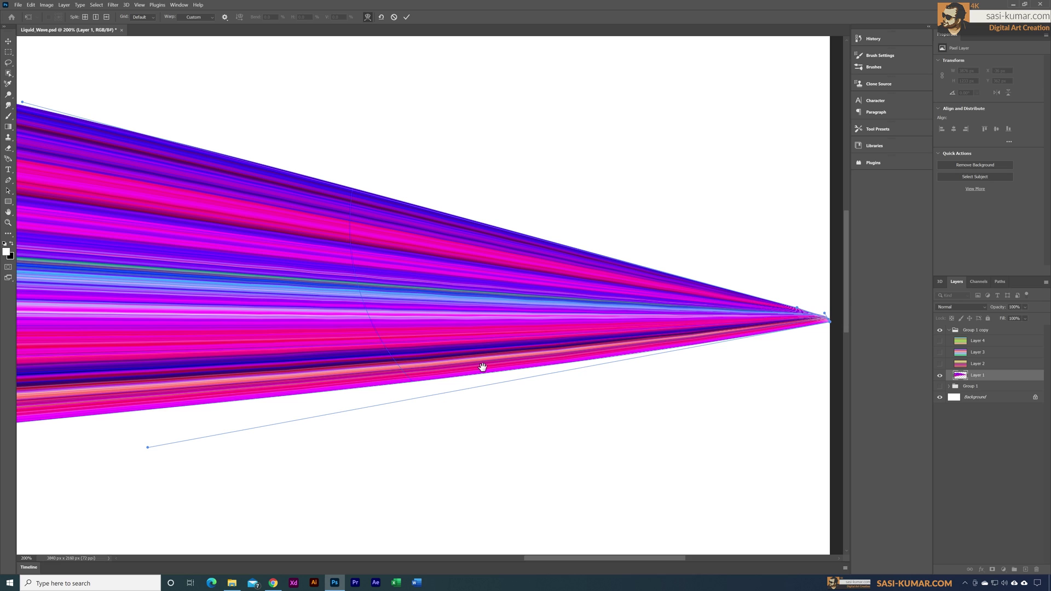
pyautogui.moveTo(481, 366); pyautogui.dragTo(685, 378)
pyautogui.hotkey('ctrl', '-')
pyautogui.hotkey('ctrl', '-')
pyautogui.hotkey('ctrl', '-')
pyautogui.hotkey('ctrl', '-')
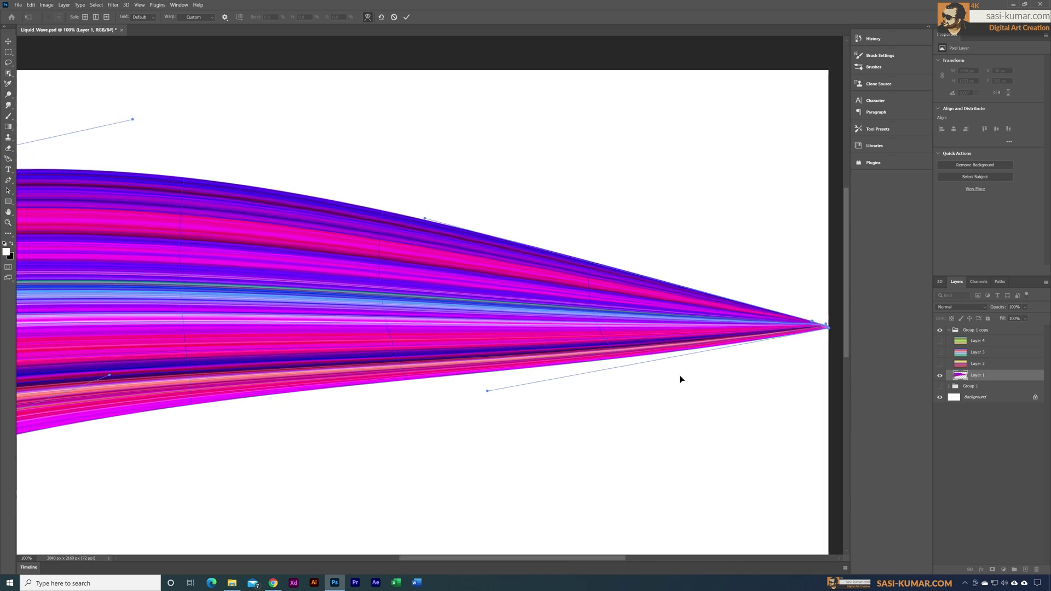
# Step: Raise the ribbon's upper-left curve and reshape the curve of its lower edge
pyautogui.moveTo(310, 205); pyautogui.dragTo(311, 184)
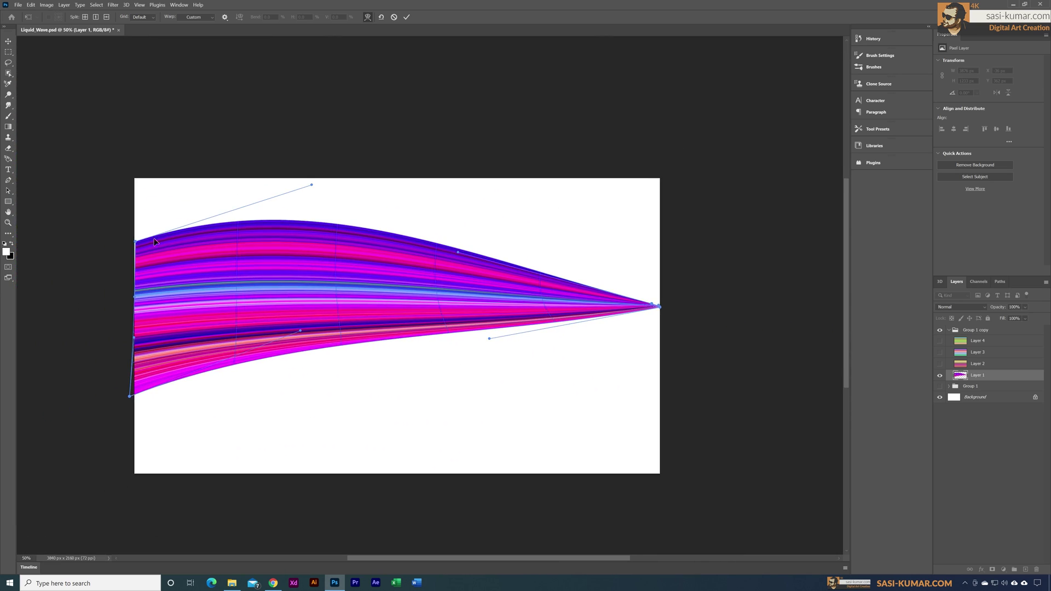
pyautogui.moveTo(135, 242); pyautogui.dragTo(127, 248)
pyautogui.moveTo(300, 331); pyautogui.dragTo(315, 306)
pyautogui.moveTo(488, 345); pyautogui.dragTo(456, 387)
pyautogui.moveTo(315, 305); pyautogui.dragTo(332, 282)
pyautogui.moveTo(455, 387); pyautogui.dragTo(430, 410)
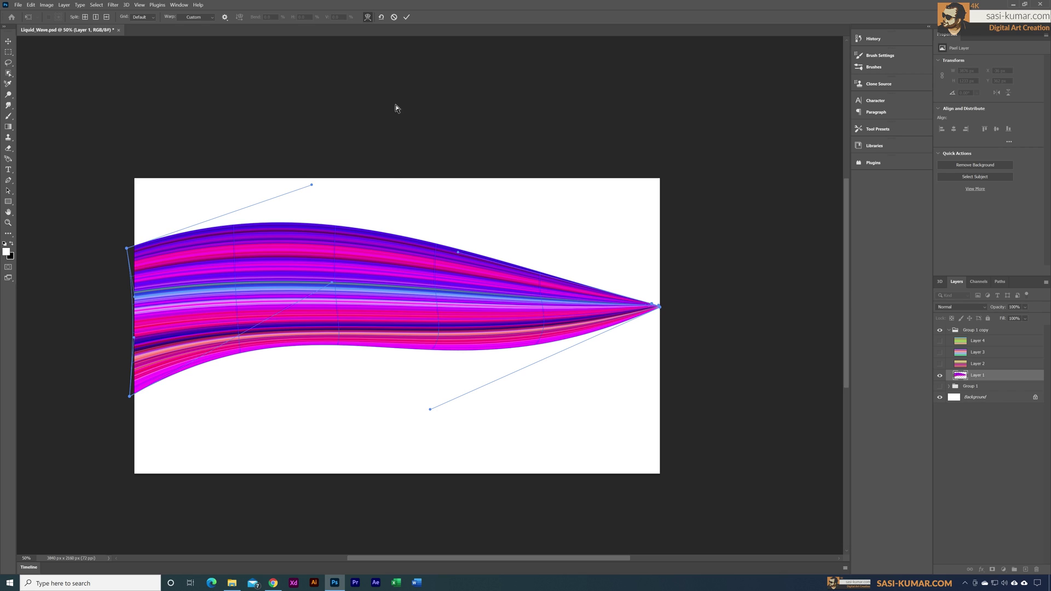
# Step: Commit the warp, duplicate the ribbon as a hidden Layer 1 copy, and reselect Layer 1
pyautogui.click(407, 17)
pyautogui.press('g')
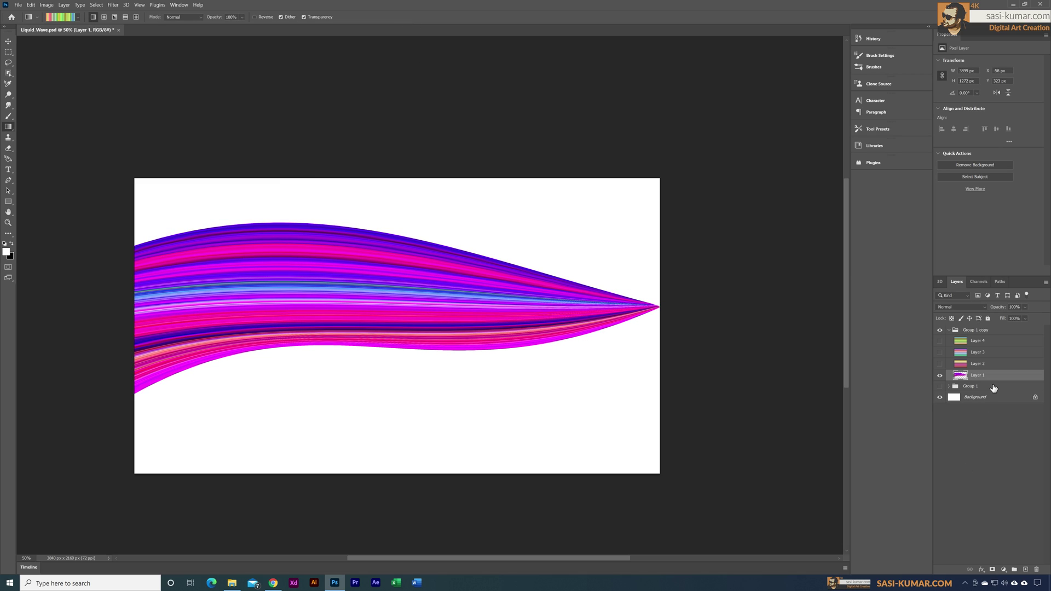
pyautogui.hotkey('ctrl', 'j')
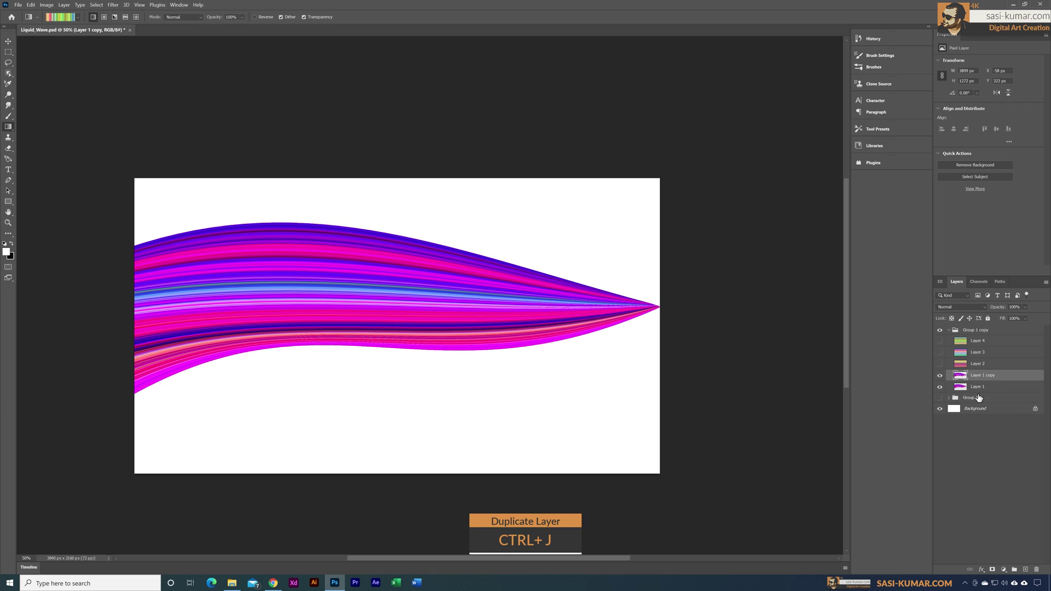
pyautogui.click(941, 376)
pyautogui.click(990, 390)
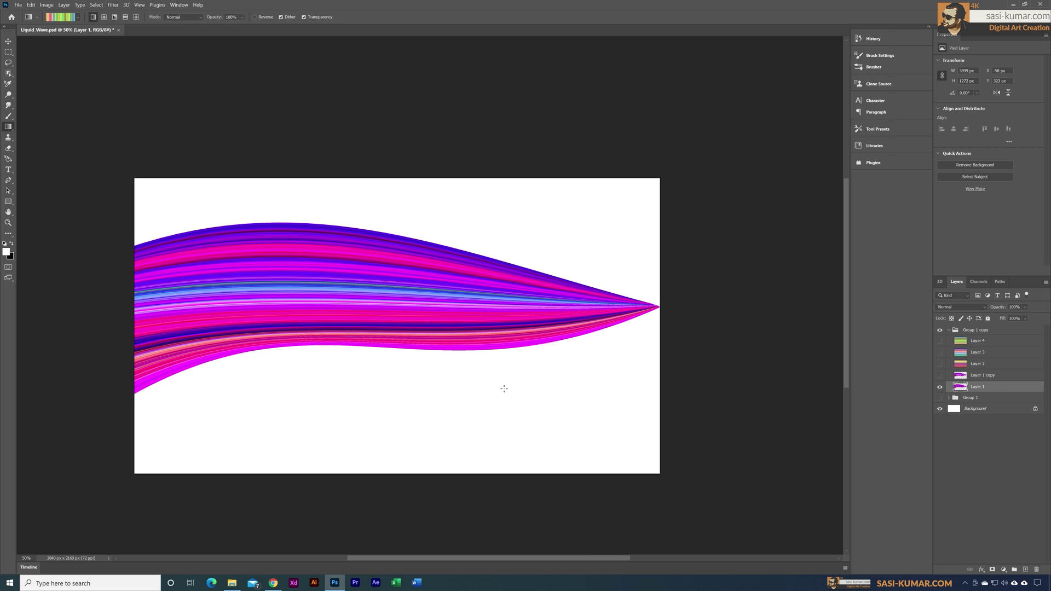
# Step: Warp Layer 1, pulling its lower-left corner to the canvas bottom and the right tip inward
pyautogui.hotkey('ctrl', 't')
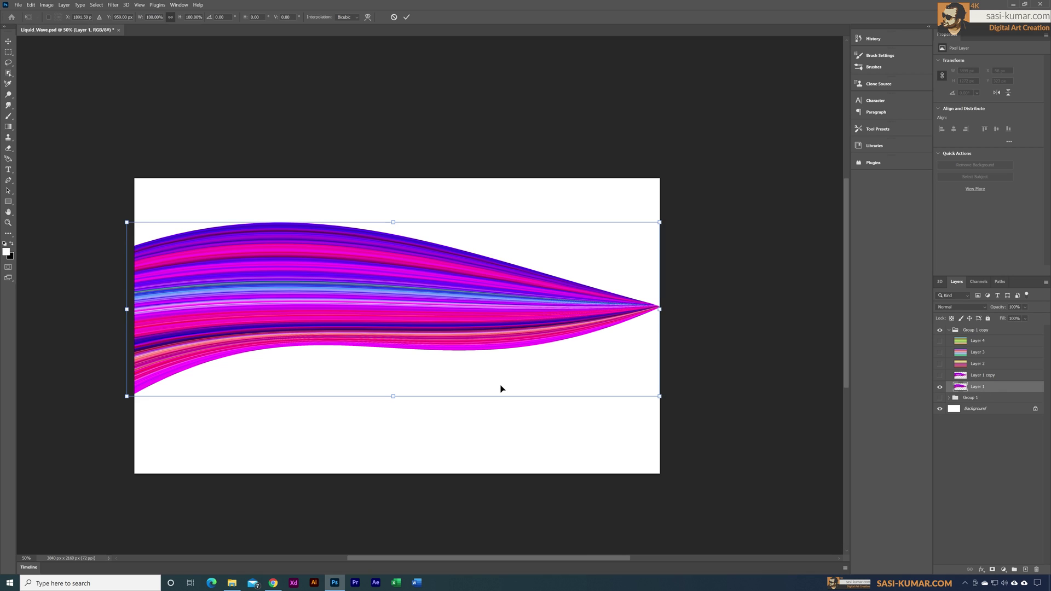
pyautogui.rightClick(333, 263)
pyautogui.click(356, 318)
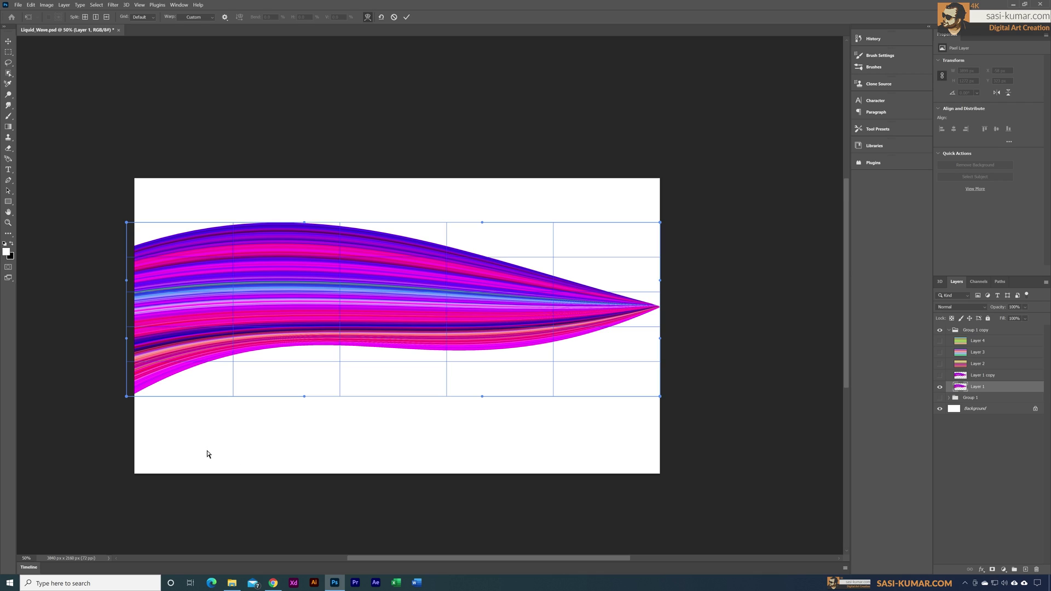
pyautogui.moveTo(127, 396); pyautogui.dragTo(124, 483)
pyautogui.moveTo(233, 386); pyautogui.dragTo(216, 382)
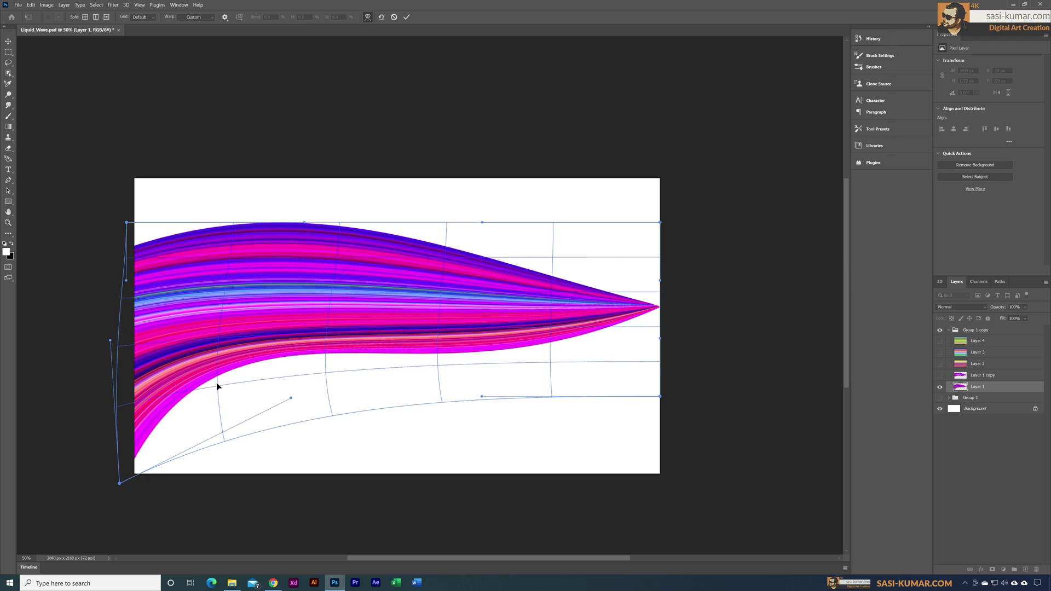
pyautogui.moveTo(131, 226); pyautogui.dragTo(122, 209)
pyautogui.moveTo(303, 222); pyautogui.dragTo(256, 249)
pyautogui.moveTo(416, 228); pyautogui.dragTo(409, 229)
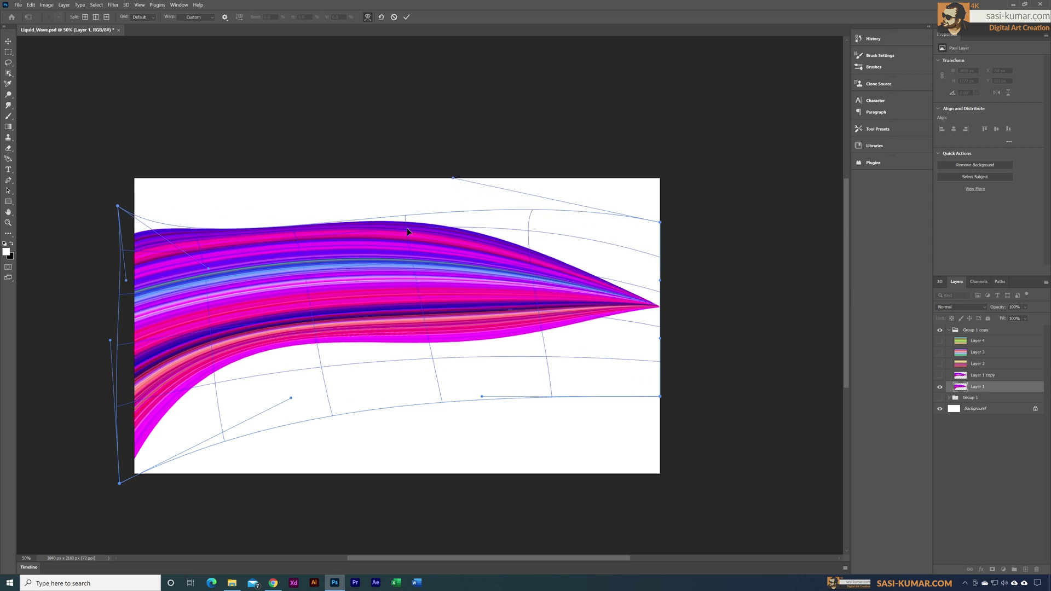
pyautogui.moveTo(118, 208); pyautogui.dragTo(117, 187)
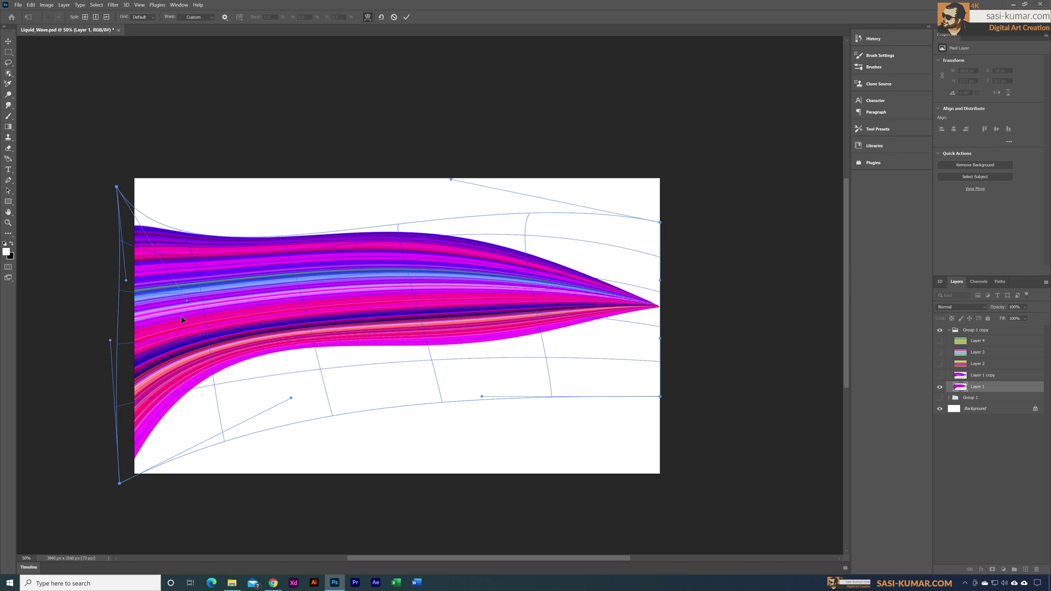
pyautogui.moveTo(187, 304); pyautogui.dragTo(169, 321)
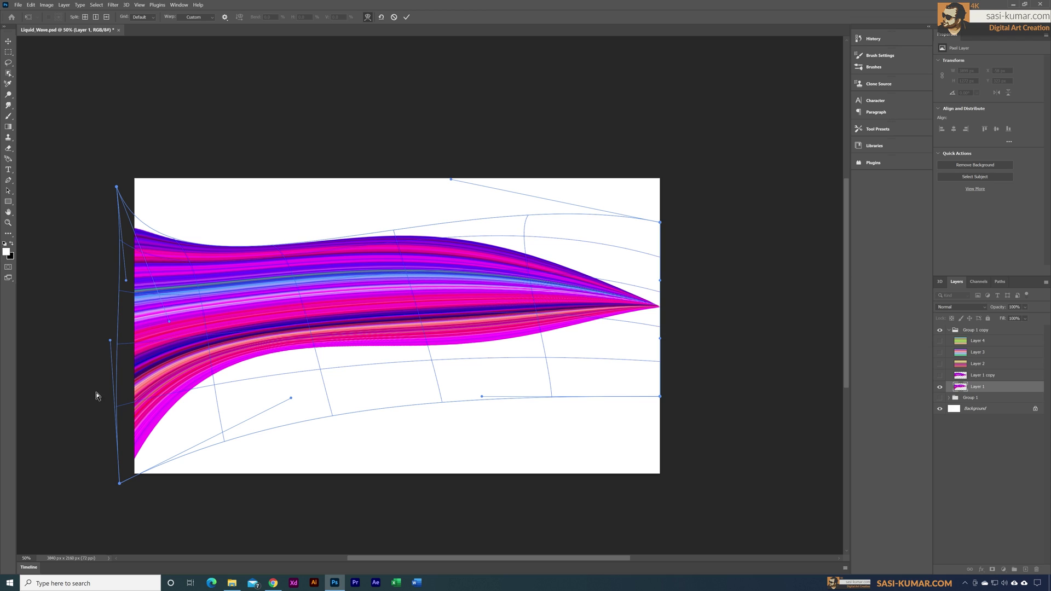
pyautogui.moveTo(660, 307); pyautogui.dragTo(599, 321)
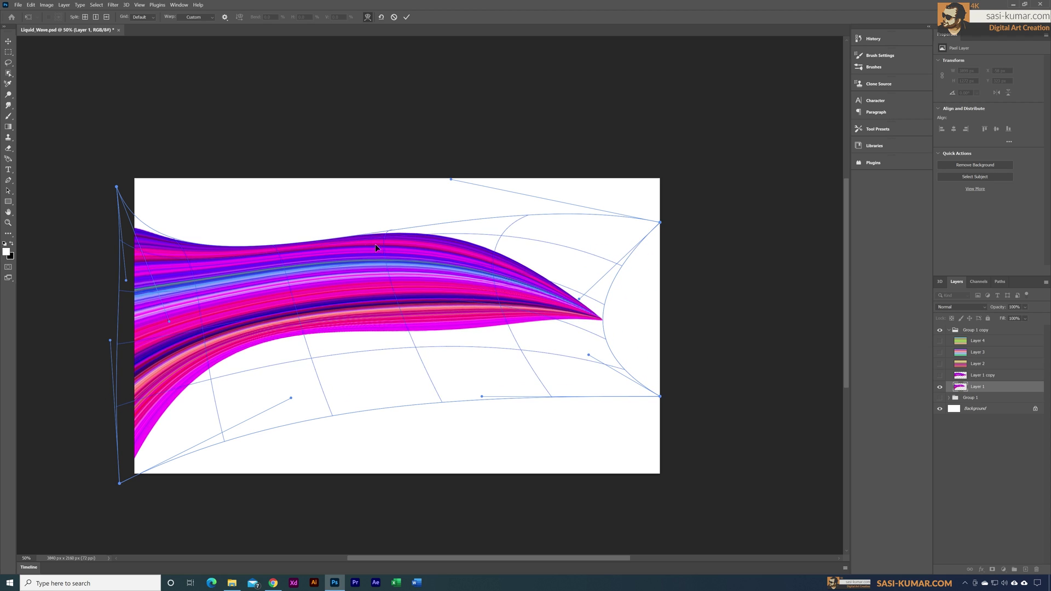
pyautogui.moveTo(365, 246); pyautogui.dragTo(353, 218)
# Step: Reshape the ribbon into a sweeping curve, lowering its right part and lower edge
pyautogui.moveTo(203, 378); pyautogui.dragTo(199, 363)
pyautogui.moveTo(419, 325); pyautogui.dragTo(394, 310)
pyautogui.moveTo(514, 344); pyautogui.dragTo(501, 352)
pyautogui.moveTo(385, 233); pyautogui.dragTo(368, 250)
pyautogui.moveTo(135, 448); pyautogui.dragTo(142, 461)
pyautogui.moveTo(174, 244); pyautogui.dragTo(167, 248)
pyautogui.moveTo(278, 253); pyautogui.dragTo(275, 263)
pyautogui.moveTo(278, 329); pyautogui.dragTo(277, 340)
pyautogui.moveTo(474, 273); pyautogui.dragTo(441, 358)
# Step: Lift the upper-left side, sweep the lower-left end down and out, and commit the warp
pyautogui.moveTo(359, 274); pyautogui.dragTo(344, 298)
pyautogui.moveTo(112, 189); pyautogui.dragTo(117, 162)
pyautogui.moveTo(116, 357); pyautogui.dragTo(96, 366)
pyautogui.moveTo(127, 491); pyautogui.dragTo(160, 524)
pyautogui.moveTo(96, 367); pyautogui.dragTo(62, 420)
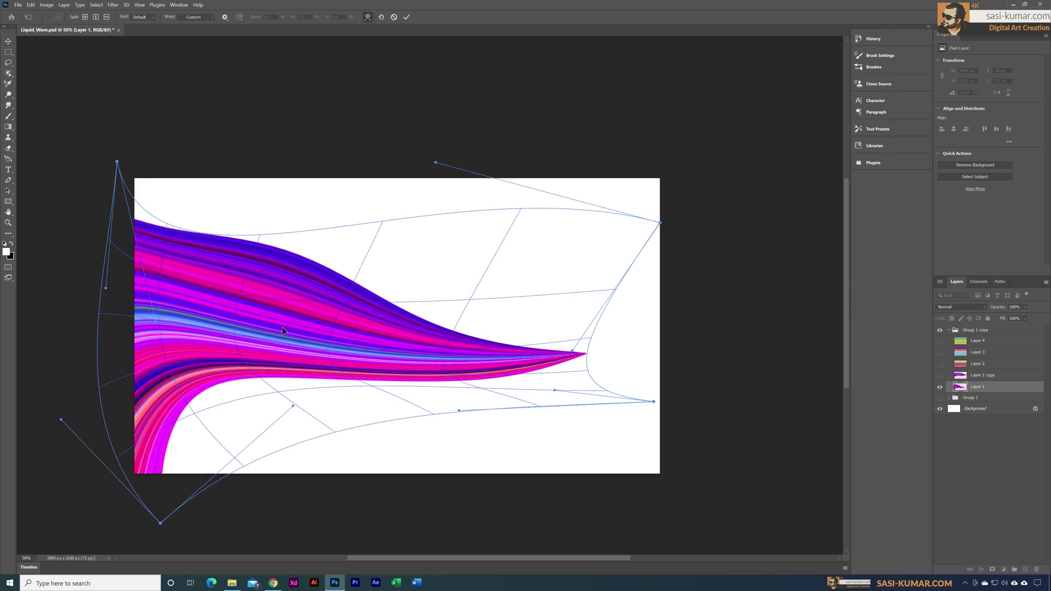
pyautogui.moveTo(283, 327); pyautogui.dragTo(274, 333)
pyautogui.moveTo(118, 162); pyautogui.dragTo(129, 133)
pyautogui.moveTo(154, 320); pyautogui.dragTo(137, 301)
pyautogui.moveTo(105, 288); pyautogui.dragTo(113, 283)
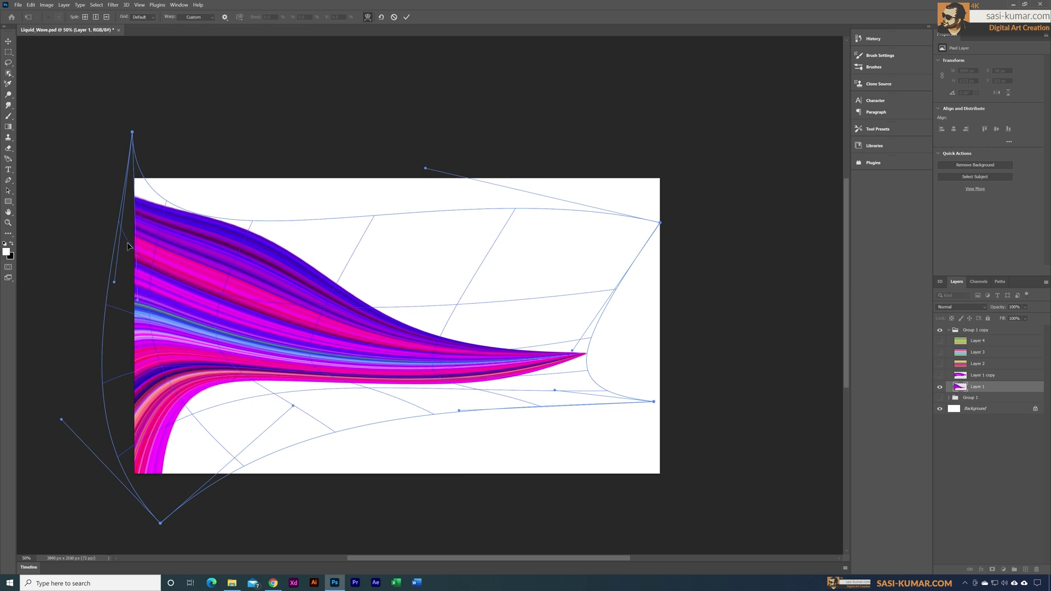
pyautogui.moveTo(277, 322); pyautogui.dragTo(276, 329)
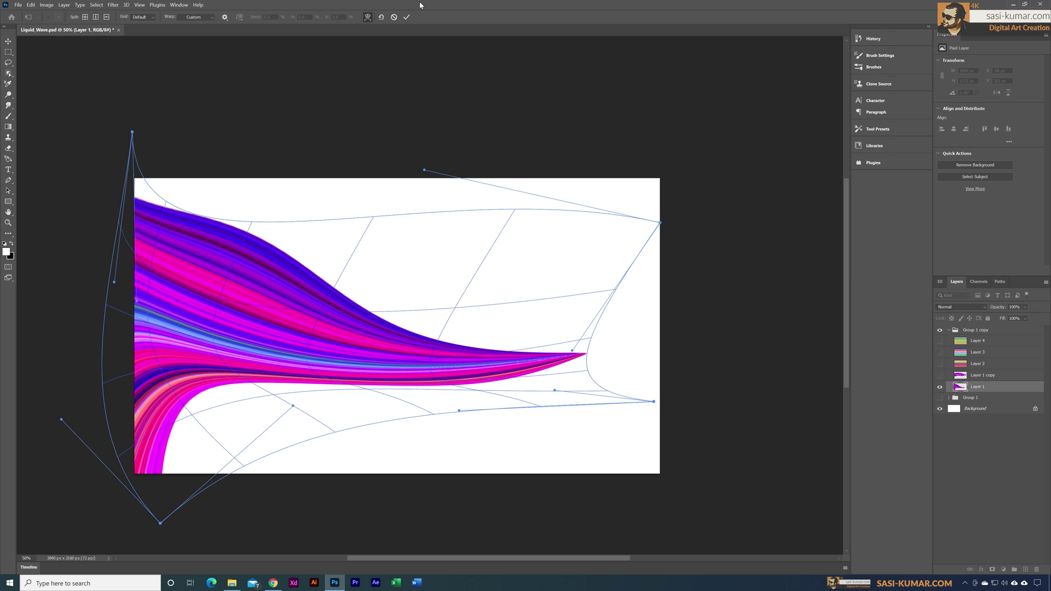
pyautogui.click(407, 17)
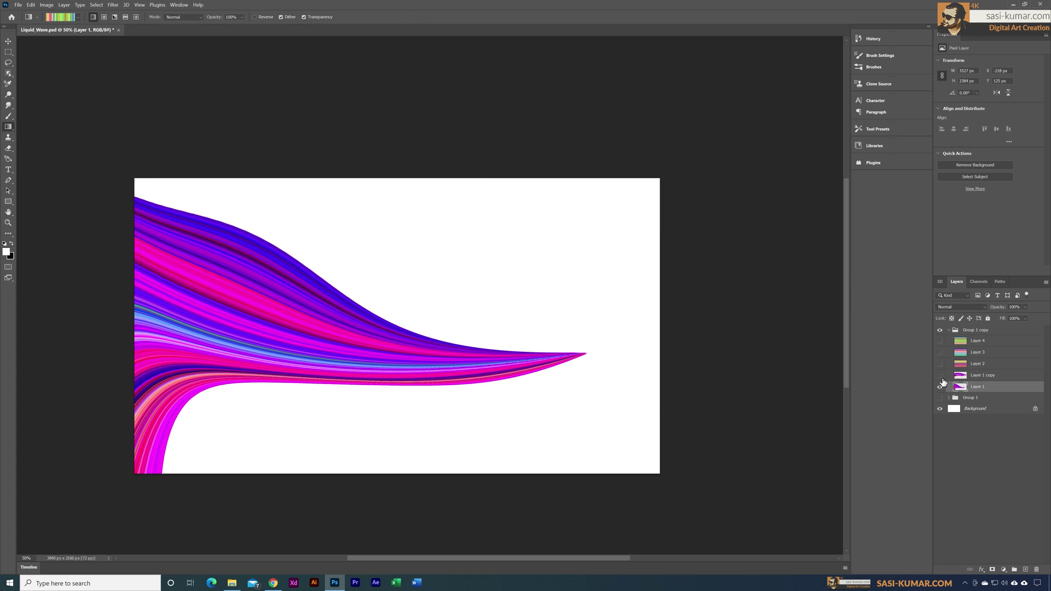
# Step: Show Layer 1 copy and move it below Layer 1, then reselect Layer 1
pyautogui.click(941, 376)
pyautogui.click(989, 379)
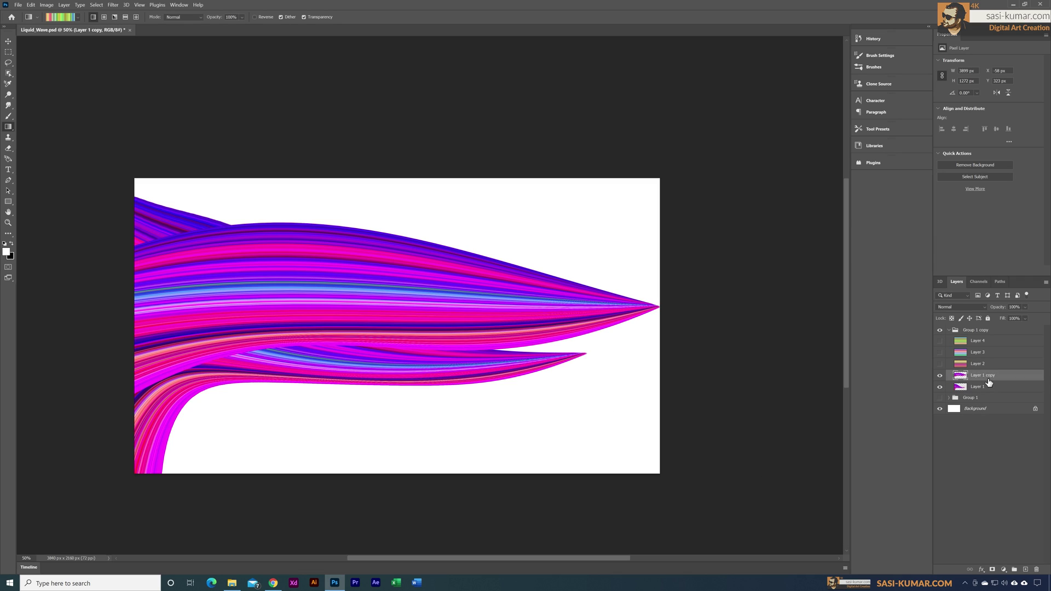
pyautogui.hotkey('ctrl', '[')
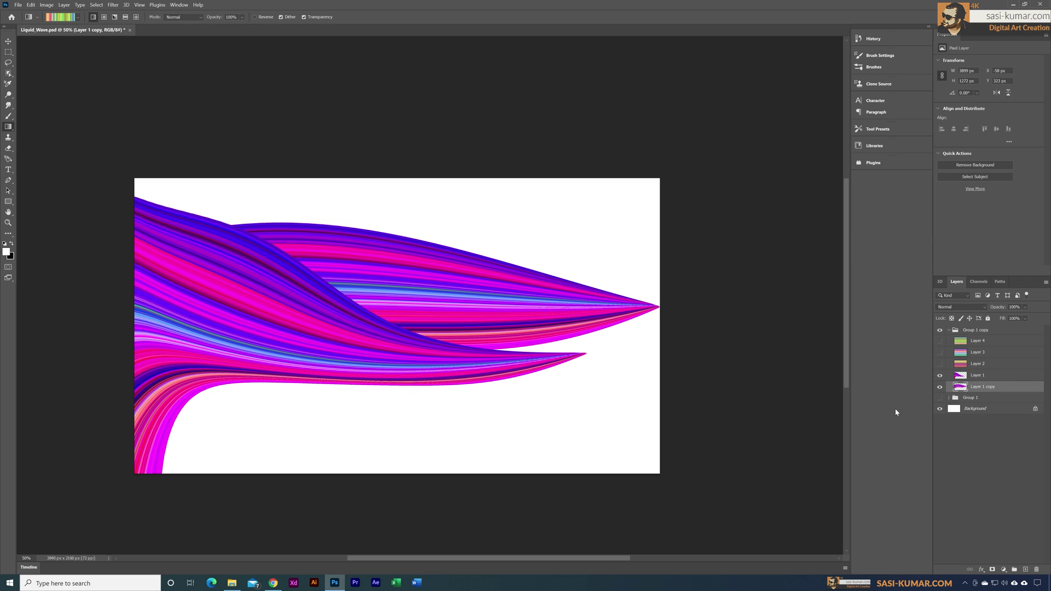
pyautogui.click(984, 377)
# Step: Scale the original wave to about 89%, tilt it slightly, and shift it down-right
pyautogui.hotkey('ctrl', 't')
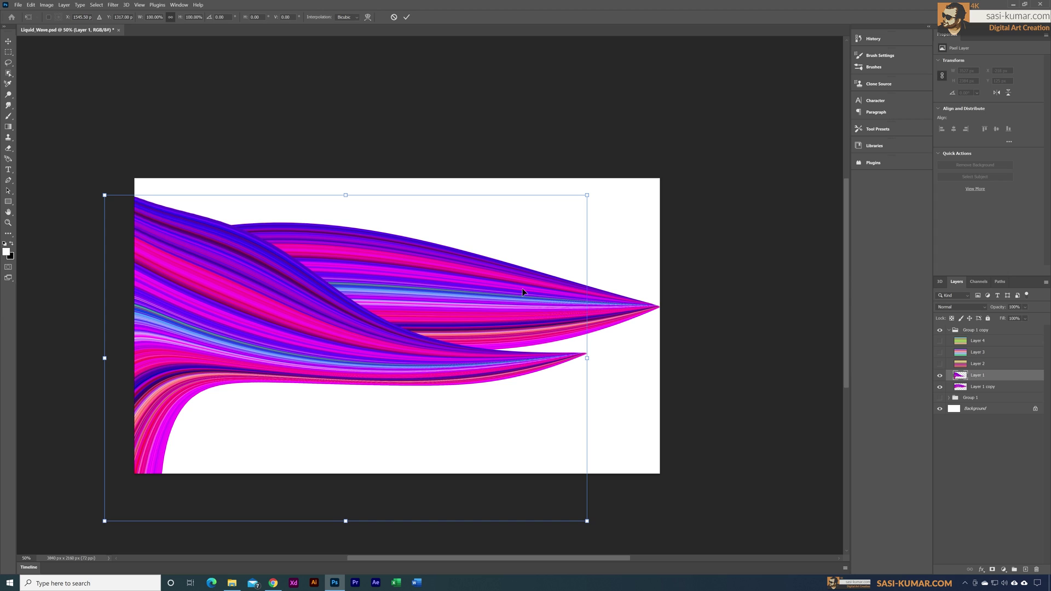
pyautogui.moveTo(588, 195); pyautogui.dragTo(521, 215)
pyautogui.moveTo(387, 370)
pyautogui.mouseDown()
pyautogui.moveTo(402, 374)
pyautogui.moveTo(396, 382)
pyautogui.mouseUp()
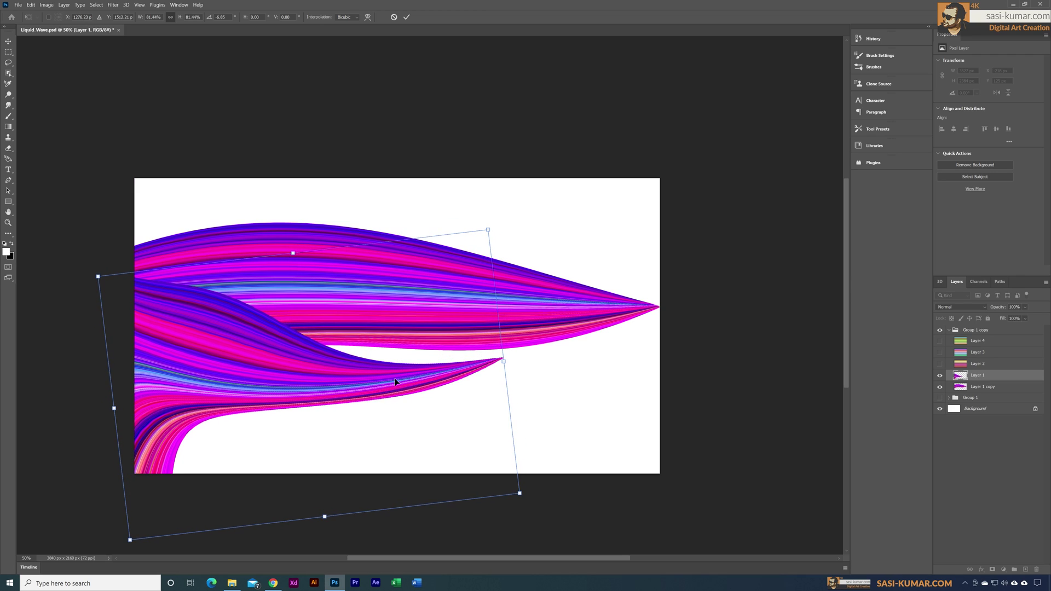
pyautogui.click(407, 17)
pyautogui.press('g')
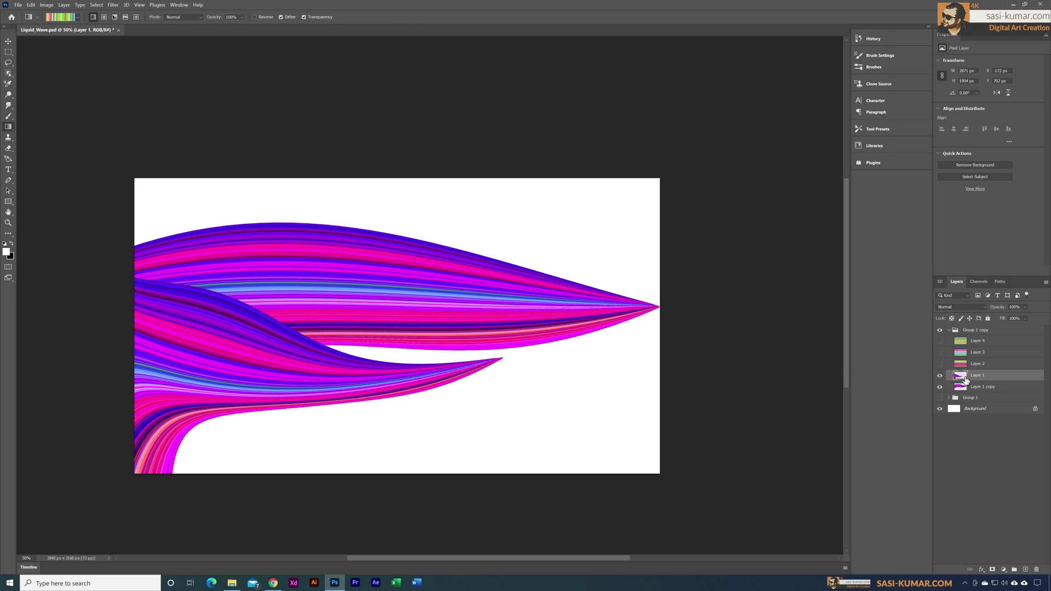
pyautogui.hotkey('ctrl', 't')
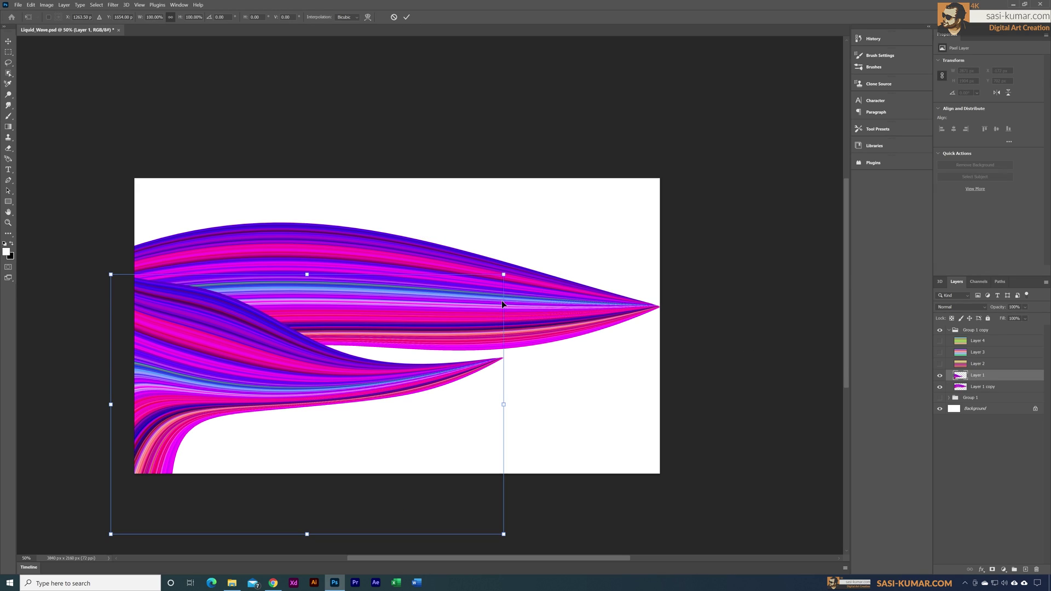
pyautogui.click(406, 18)
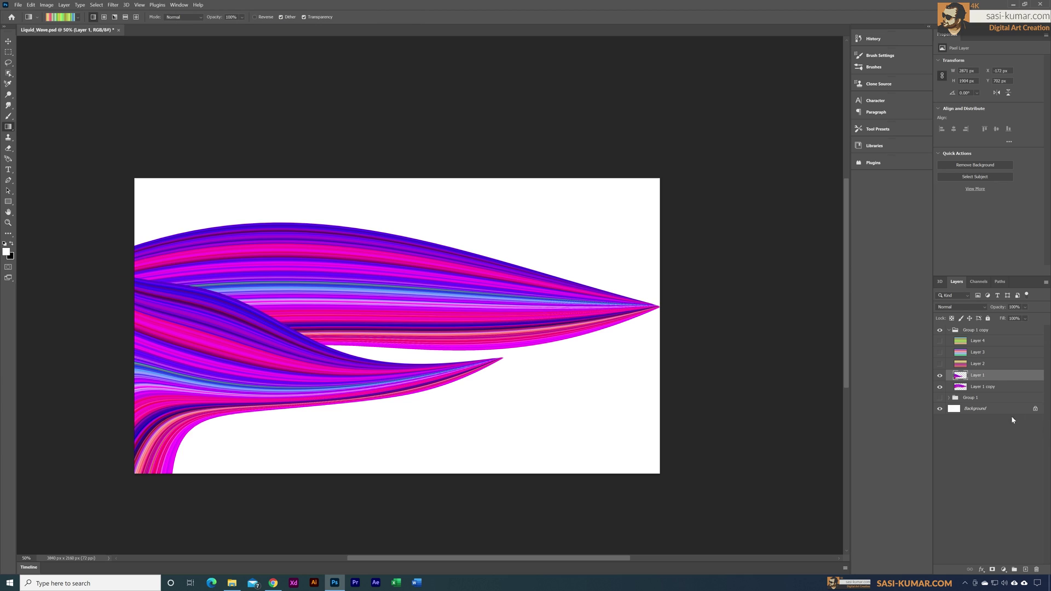
# Step: Shrink Layer 1 copy to about 90%, rotate it -39° up-right, and move it down 188 px
pyautogui.click(999, 387)
pyautogui.moveTo(664, 227); pyautogui.dragTo(608, 240)
pyautogui.moveTo(370, 330); pyautogui.dragTo(378, 338)
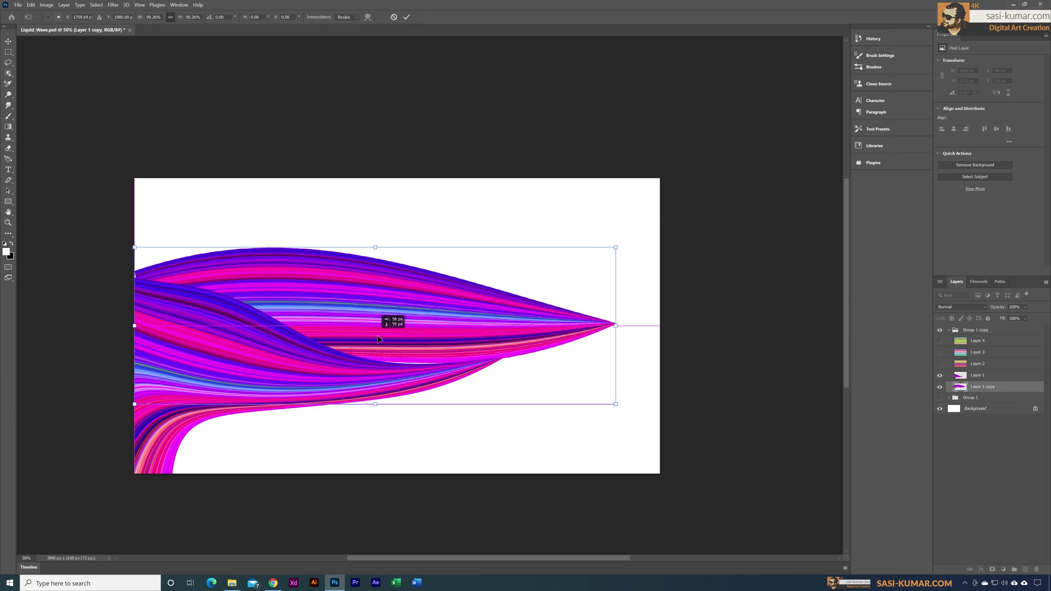
pyautogui.moveTo(628, 236); pyautogui.dragTo(464, 183)
pyautogui.moveTo(359, 313); pyautogui.dragTo(371, 345)
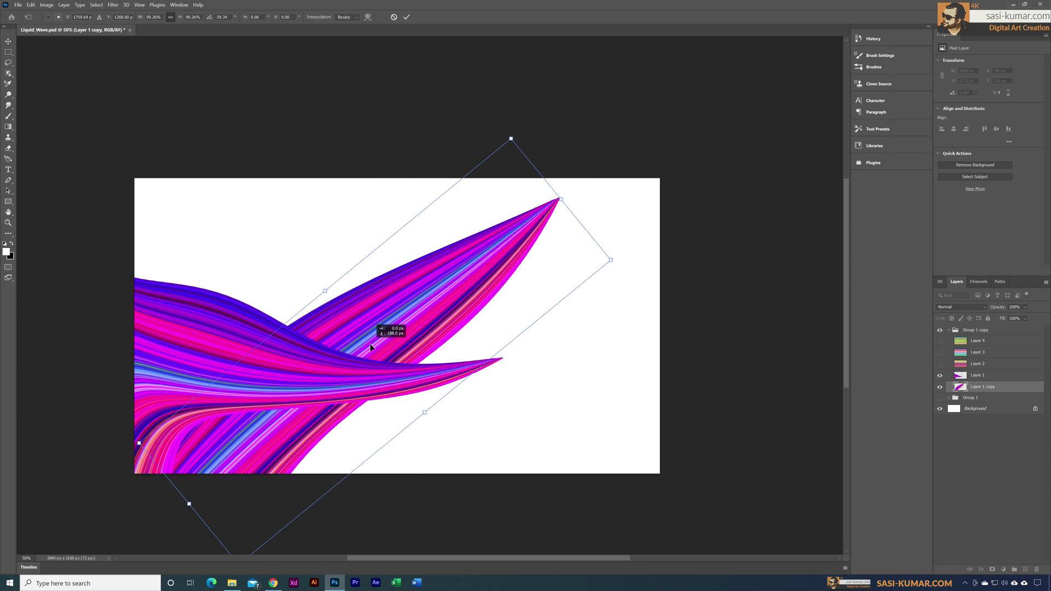
pyautogui.hotkey('ctrl', 't')
# Step: Warp Layer 1 copy, curving its top-left upward and bending its lower part and left edge outward
pyautogui.rightClick(448, 289)
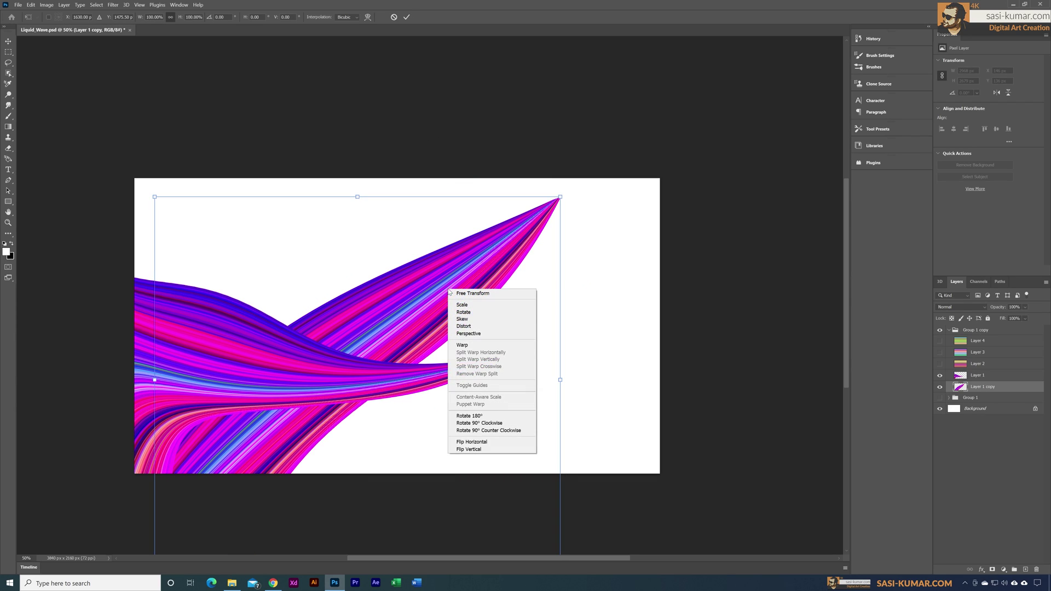
pyautogui.click(462, 346)
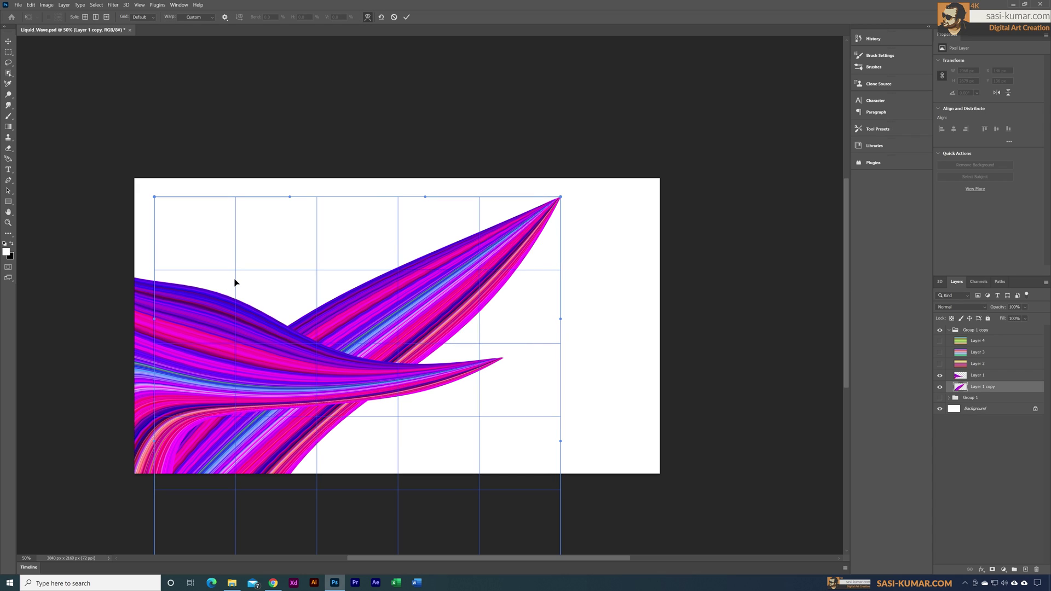
pyautogui.moveTo(236, 272); pyautogui.dragTo(219, 249)
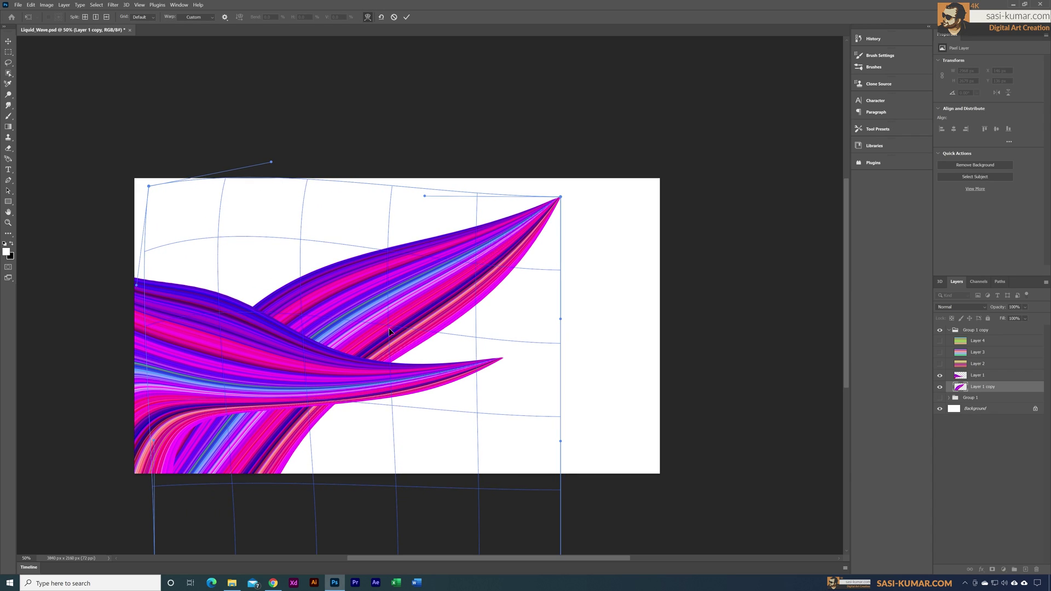
pyautogui.moveTo(466, 341); pyautogui.dragTo(467, 387)
pyautogui.moveTo(211, 241); pyautogui.dragTo(209, 219)
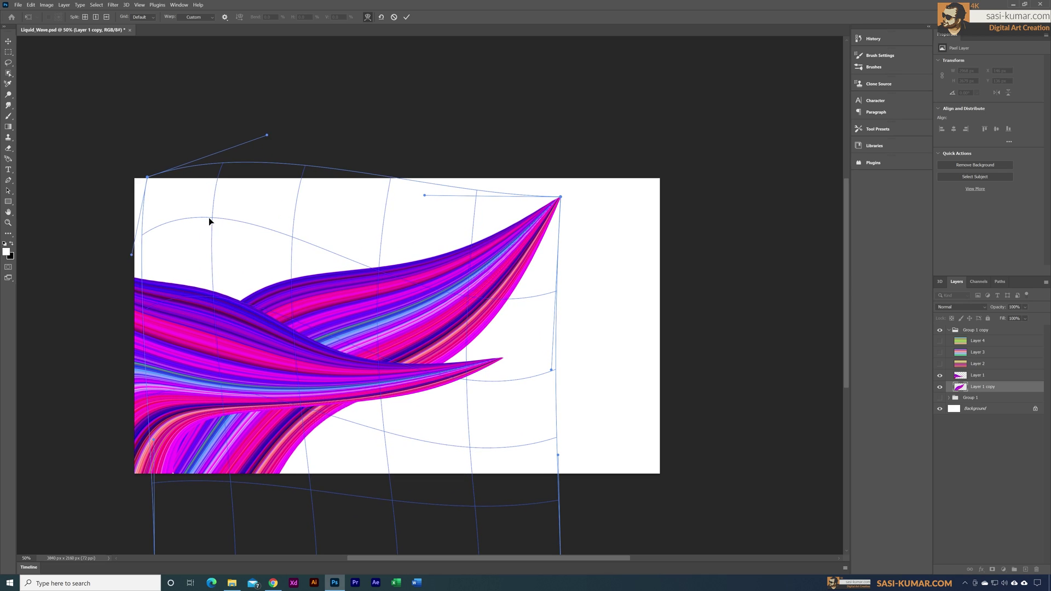
pyautogui.moveTo(395, 277); pyautogui.dragTo(378, 304)
pyautogui.moveTo(157, 486); pyautogui.dragTo(51, 509)
pyautogui.moveTo(321, 468); pyautogui.dragTo(296, 476)
pyautogui.moveTo(560, 197); pyautogui.dragTo(529, 303)
# Step: Refine the copy's right tip and upper curve, pull its left edge inward, and apply the warp
pyautogui.moveTo(330, 329); pyautogui.dragTo(334, 294)
pyautogui.moveTo(517, 315); pyautogui.dragTo(517, 351)
pyautogui.moveTo(263, 258); pyautogui.dragTo(261, 235)
pyautogui.moveTo(413, 176); pyautogui.dragTo(402, 347)
pyautogui.moveTo(260, 301); pyautogui.dragTo(266, 269)
pyautogui.moveTo(489, 354); pyautogui.dragTo(489, 342)
pyautogui.moveTo(267, 307); pyautogui.dragTo(269, 286)
pyautogui.hotkey('ctrl', '-')
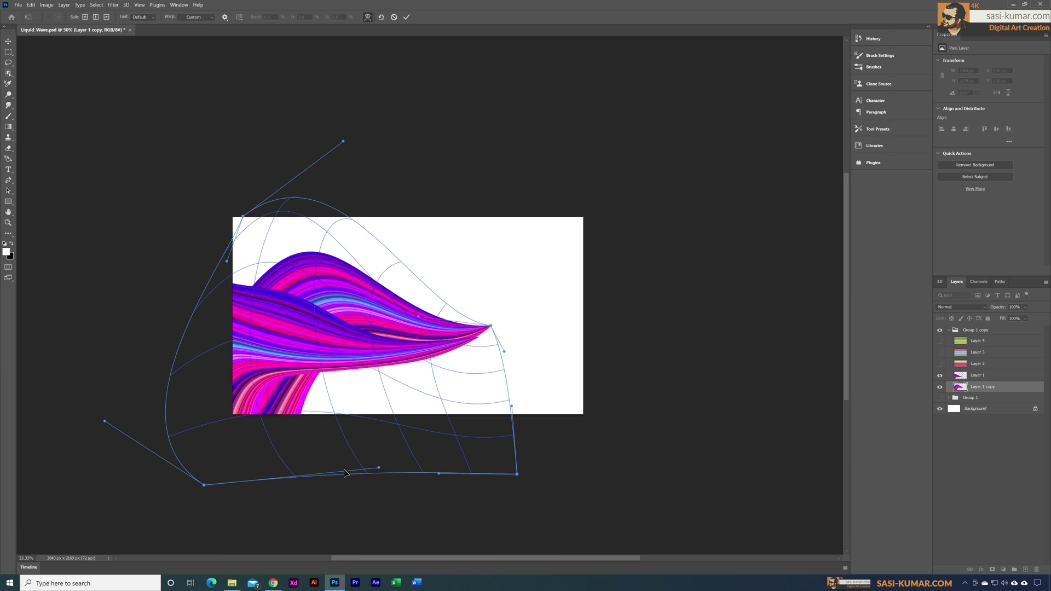
pyautogui.moveTo(325, 419); pyautogui.dragTo(312, 436)
pyautogui.moveTo(184, 299); pyautogui.dragTo(211, 299)
pyautogui.moveTo(327, 240); pyautogui.dragTo(326, 246)
pyautogui.press('Return')
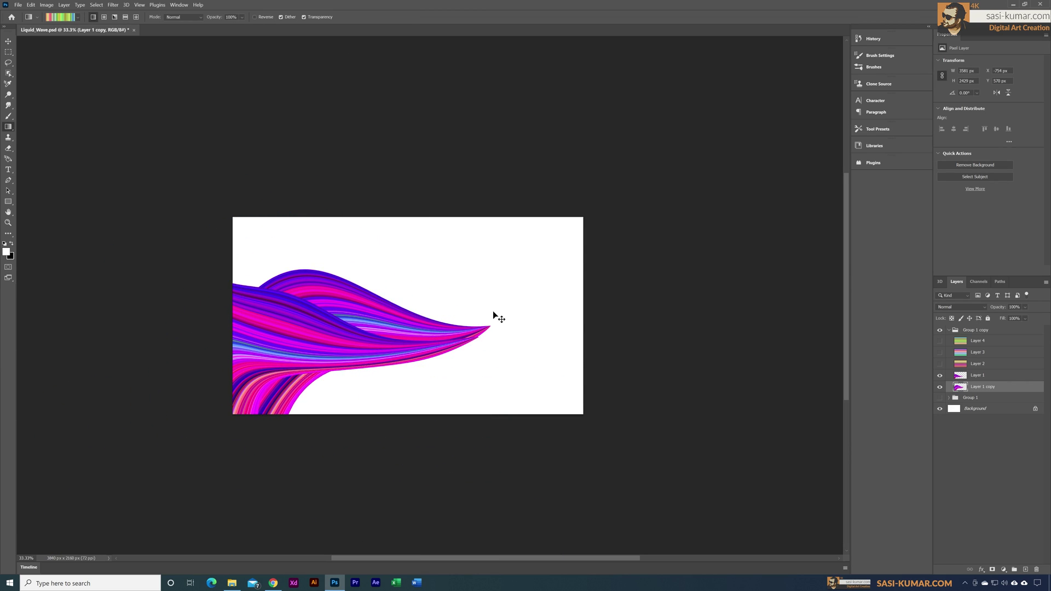
# Step: Tilt the warped copy about 7.5° and move it down and right
pyautogui.hotkey('ctrl', 't')
pyautogui.moveTo(511, 277); pyautogui.dragTo(501, 253)
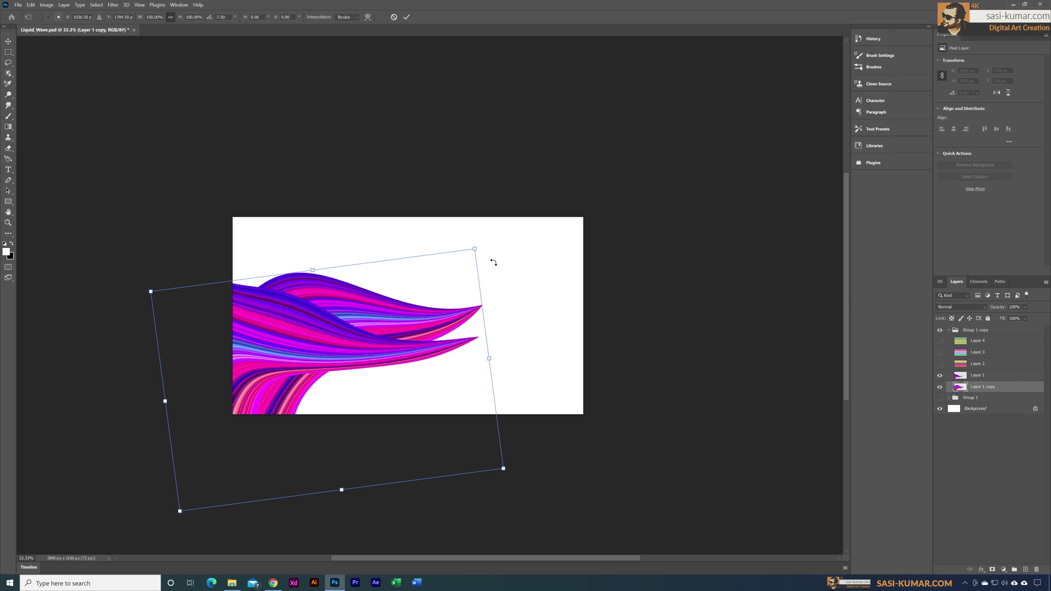
pyautogui.moveTo(370, 327); pyautogui.dragTo(397, 327)
pyautogui.press('Return')
# Step: Select both wave layers and scale them together to about 94%
pyautogui.keyDown('shift'); pyautogui.click(995, 377); pyautogui.keyUp('shift')
pyautogui.press('g')
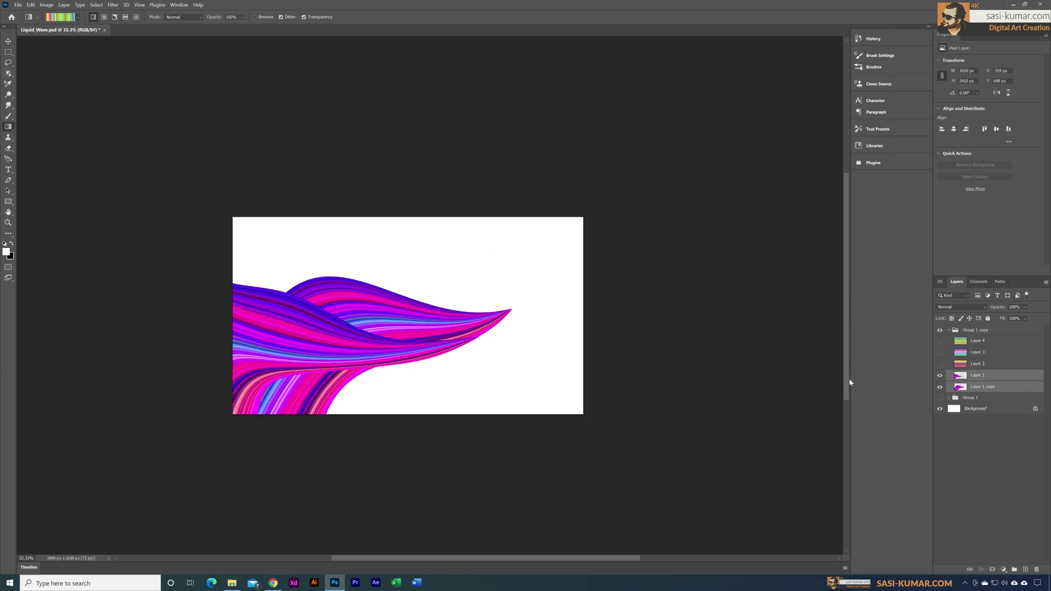
pyautogui.hotkey('ctrl', 't')
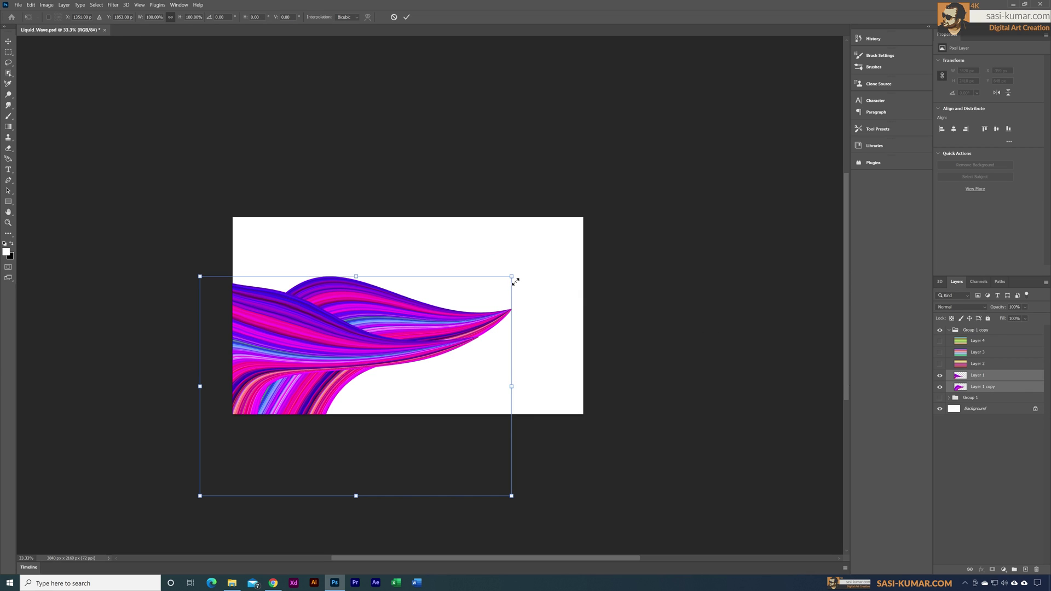
pyautogui.moveTo(520, 280); pyautogui.dragTo(504, 287)
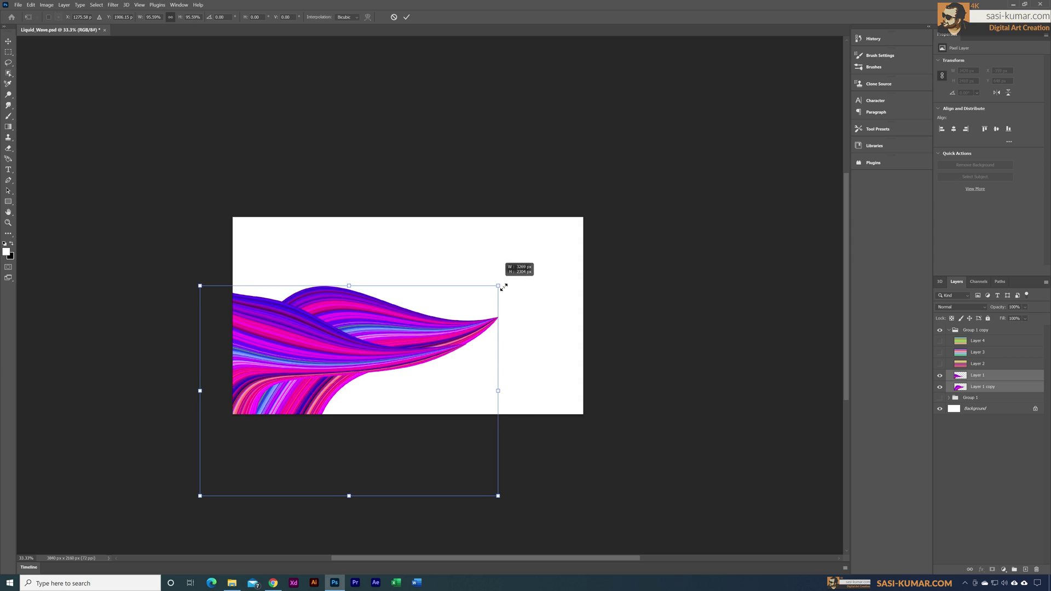
pyautogui.click(407, 18)
pyautogui.press('g')
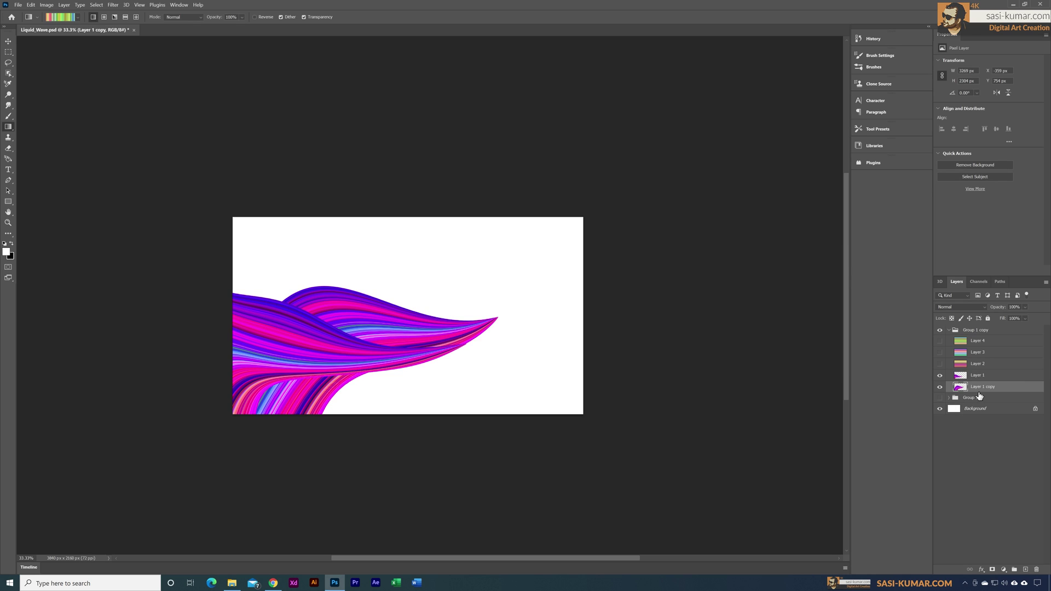
# Step: Warp Layer 1 copy again, bending its curve and shape further
pyautogui.hotkey('ctrl', 't')
pyautogui.rightClick(382, 321)
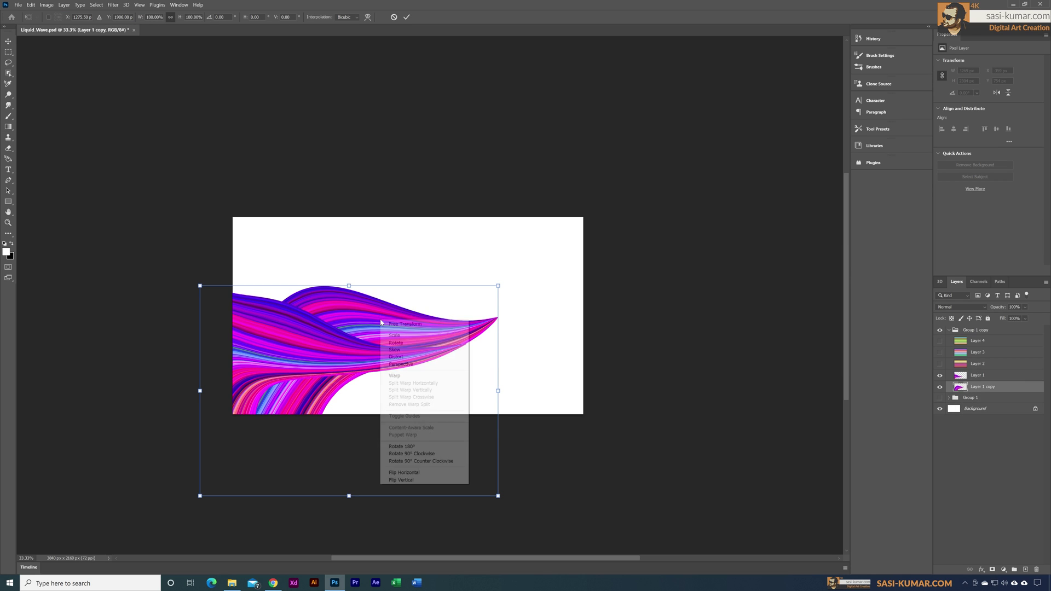
pyautogui.click(414, 377)
pyautogui.moveTo(323, 370); pyautogui.dragTo(301, 348)
pyautogui.hotkey('ctrl', '+')
pyautogui.moveTo(151, 342); pyautogui.dragTo(159, 331)
pyautogui.moveTo(529, 387); pyautogui.dragTo(513, 410)
pyautogui.moveTo(340, 446); pyautogui.dragTo(318, 466)
# Step: Pull the copy's top-left corner up and bottom corners down, commit, and view at 50%
pyautogui.moveTo(84, 279); pyautogui.dragTo(94, 250)
pyautogui.moveTo(246, 537); pyautogui.dragTo(283, 450)
pyautogui.moveTo(285, 510); pyautogui.dragTo(312, 538)
pyautogui.moveTo(424, 510); pyautogui.dragTo(402, 543)
pyautogui.click(406, 17)
pyautogui.hotkey('ctrl', '-')
pyautogui.hotkey('ctrl', '-')
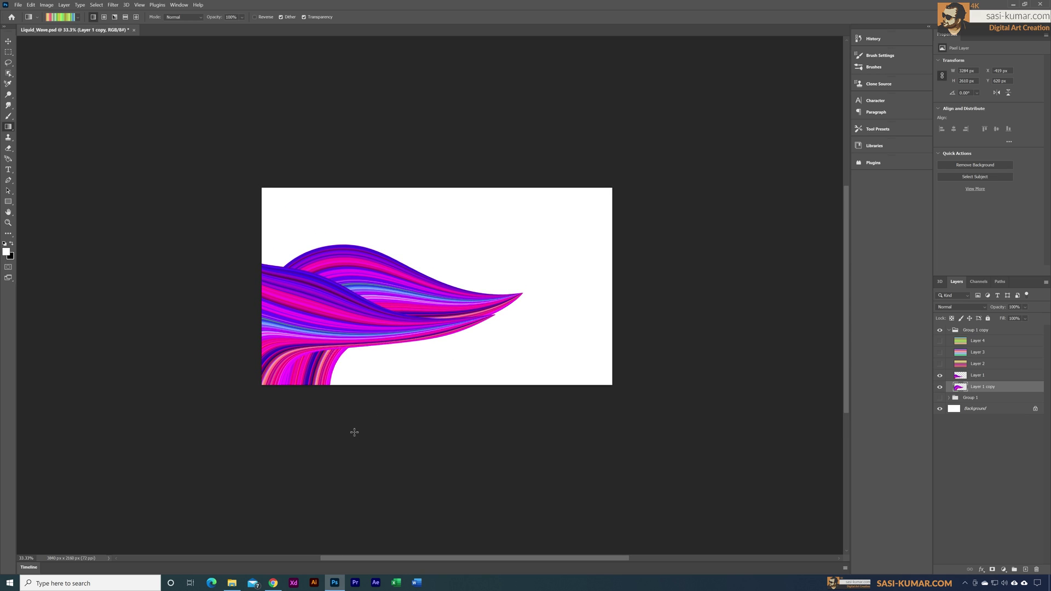
pyautogui.hotkey('ctrl', '+')
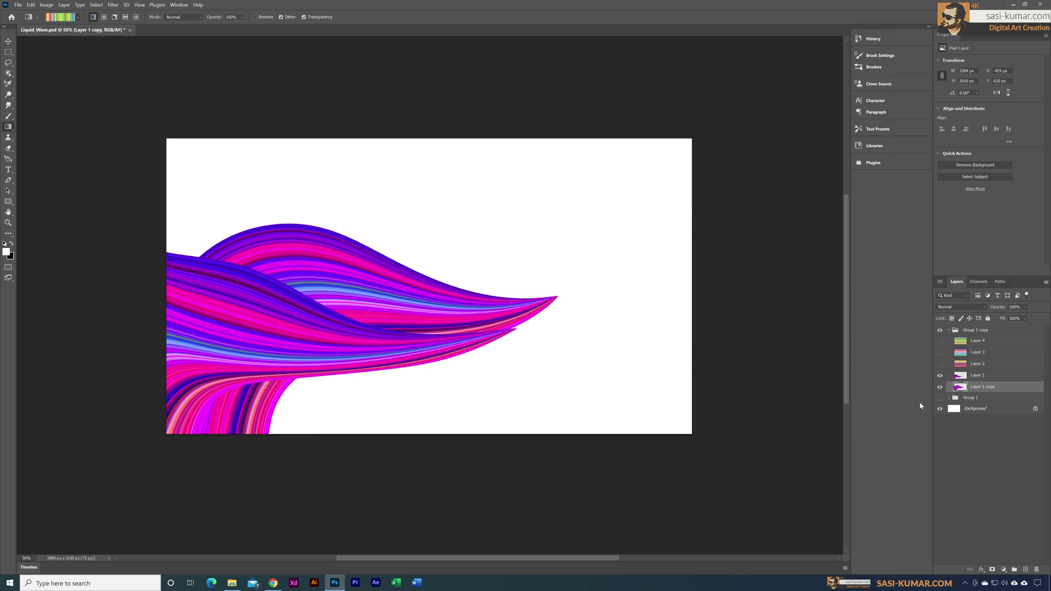
# Step: Show and select the Layer 2 striped ribbon, squash it vertically, and move it
pyautogui.click(940, 364)
pyautogui.click(984, 365)
pyautogui.hotkey('ctrl', 't')
pyautogui.moveTo(430, 138); pyautogui.dragTo(430, 211)
pyautogui.click(406, 18)
pyautogui.press('v')
pyautogui.moveTo(513, 289); pyautogui.dragTo(586, 315)
# Step: Rotate the ribbon about 46° and shift it to the left
pyautogui.hotkey('ctrl', 't')
pyautogui.moveTo(659, 224); pyautogui.dragTo(543, 155)
pyautogui.moveTo(560, 282); pyautogui.dragTo(490, 283)
pyautogui.press('Return')
# Step: Warp the ribbon's stripes into an arch tapering to a point on the right
pyautogui.hotkey('ctrl', 't')
pyautogui.rightClick(478, 281)
pyautogui.click(497, 336)
pyautogui.moveTo(304, 376); pyautogui.dragTo(258, 327)
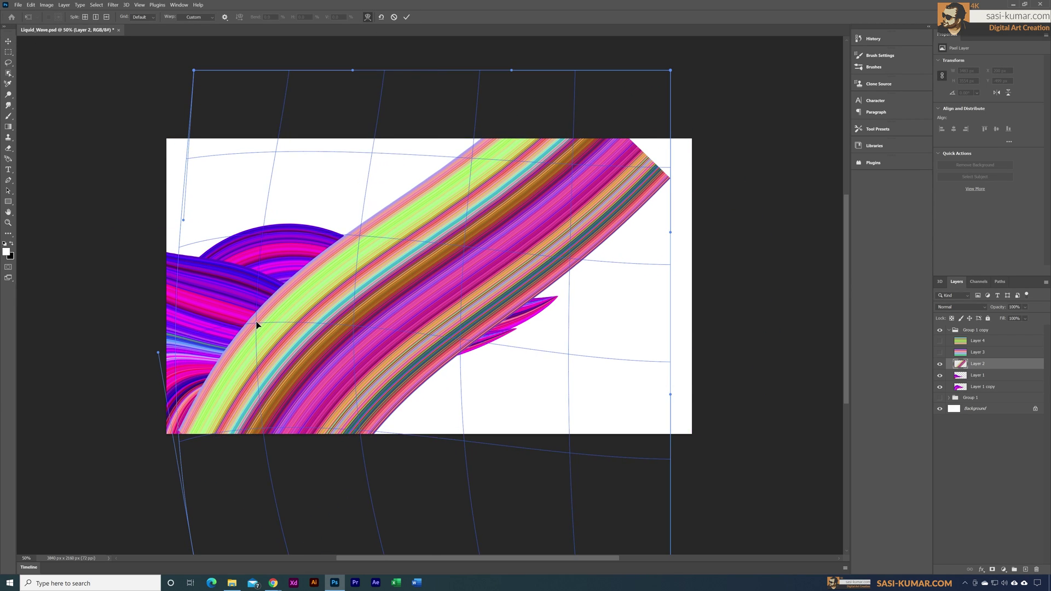
pyautogui.moveTo(471, 299); pyautogui.dragTo(437, 257)
pyautogui.moveTo(525, 191); pyautogui.dragTo(525, 235)
pyautogui.moveTo(670, 70); pyautogui.dragTo(662, 234)
pyautogui.moveTo(543, 310); pyautogui.dragTo(580, 349)
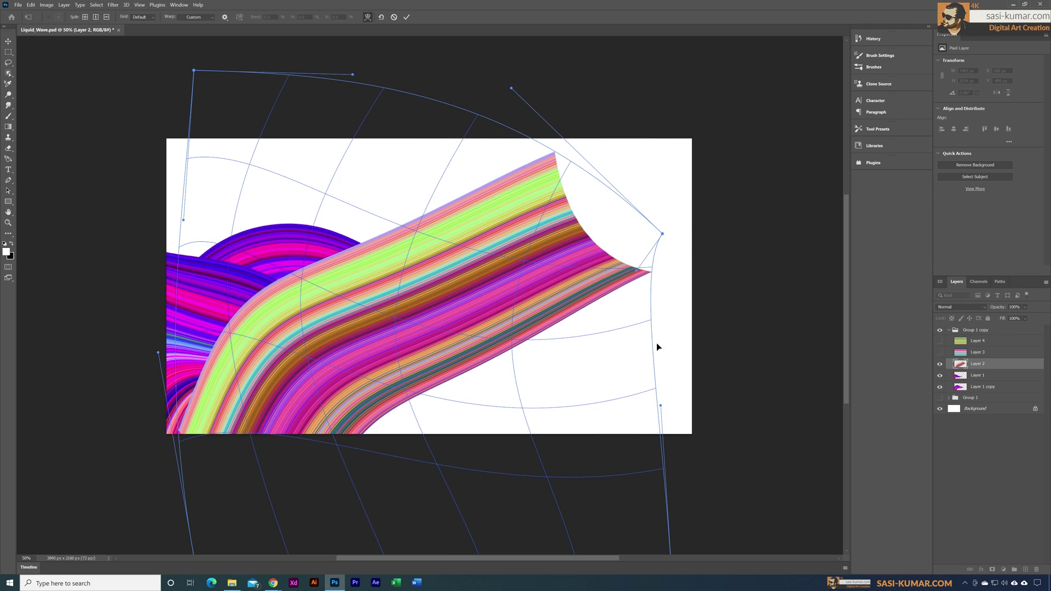
pyautogui.moveTo(663, 233); pyautogui.dragTo(651, 320)
pyautogui.moveTo(587, 323); pyautogui.dragTo(542, 345)
pyautogui.moveTo(562, 209); pyautogui.dragTo(552, 224)
pyautogui.moveTo(419, 213); pyautogui.dragTo(395, 240)
pyautogui.moveTo(548, 230); pyautogui.dragTo(557, 300)
pyautogui.moveTo(580, 366); pyautogui.dragTo(566, 339)
pyautogui.moveTo(648, 369); pyautogui.dragTo(611, 285)
# Step: Refine the warped ribbon's pointed tip and left-side bulge, then apply the warp
pyautogui.moveTo(466, 286); pyautogui.dragTo(485, 299)
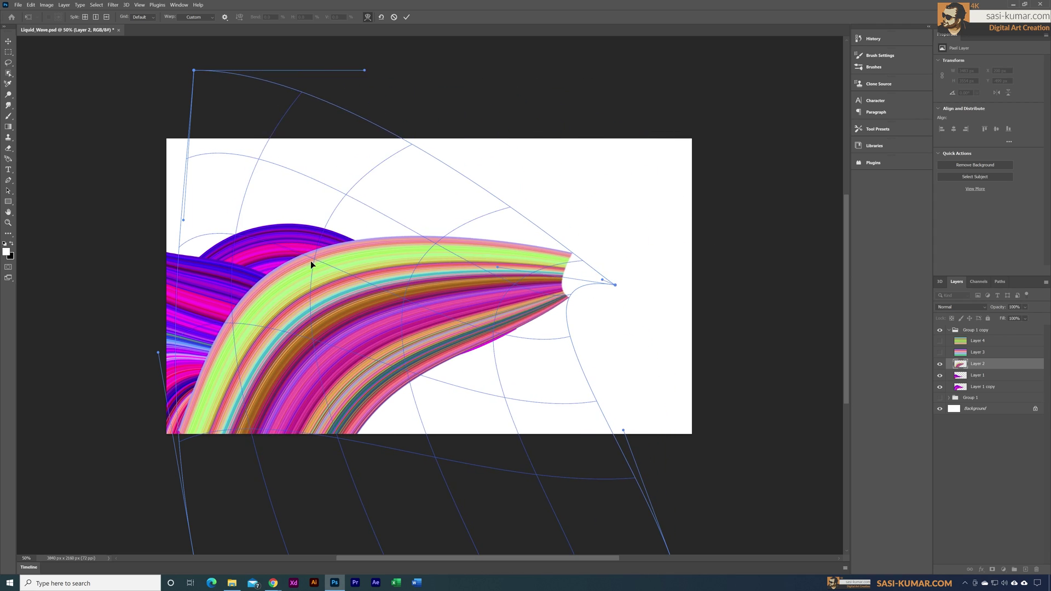
pyautogui.moveTo(336, 264); pyautogui.dragTo(325, 258)
pyautogui.moveTo(610, 286); pyautogui.dragTo(601, 281)
pyautogui.moveTo(505, 208); pyautogui.dragTo(488, 246)
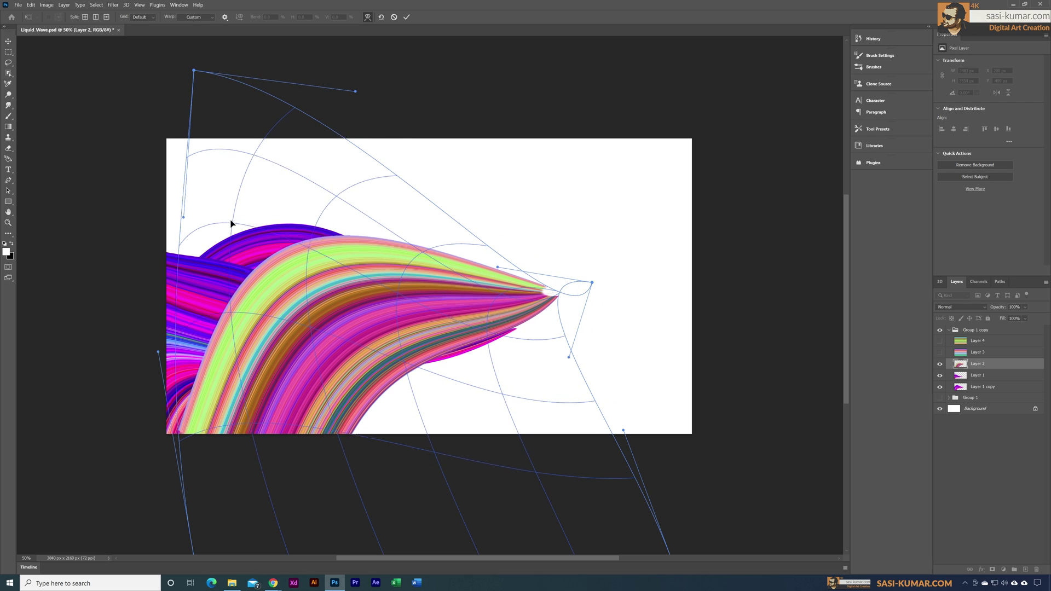
pyautogui.moveTo(232, 226); pyautogui.dragTo(226, 192)
pyautogui.moveTo(236, 284); pyautogui.dragTo(206, 289)
pyautogui.moveTo(404, 348); pyautogui.dragTo(395, 345)
pyautogui.moveTo(498, 267); pyautogui.dragTo(475, 268)
pyautogui.moveTo(569, 357); pyautogui.dragTo(616, 392)
pyautogui.hotkey('ctrl', '+')
pyautogui.hotkey('ctrl', '+')
pyautogui.hotkey('ctrl', '+')
pyautogui.moveTo(607, 520); pyautogui.dragTo(686, 554)
pyautogui.moveTo(507, 83); pyautogui.dragTo(542, 90)
pyautogui.moveTo(345, 329); pyautogui.dragTo(380, 304)
pyautogui.hotkey('ctrl', '-')
pyautogui.hotkey('ctrl', '-')
pyautogui.moveTo(349, 353); pyautogui.dragTo(508, 376)
pyautogui.press('Return')
# Step: Send Layer 2 below the original wave, rotate it, and scale it to 78.67%
pyautogui.hotkey('ctrl', '[')
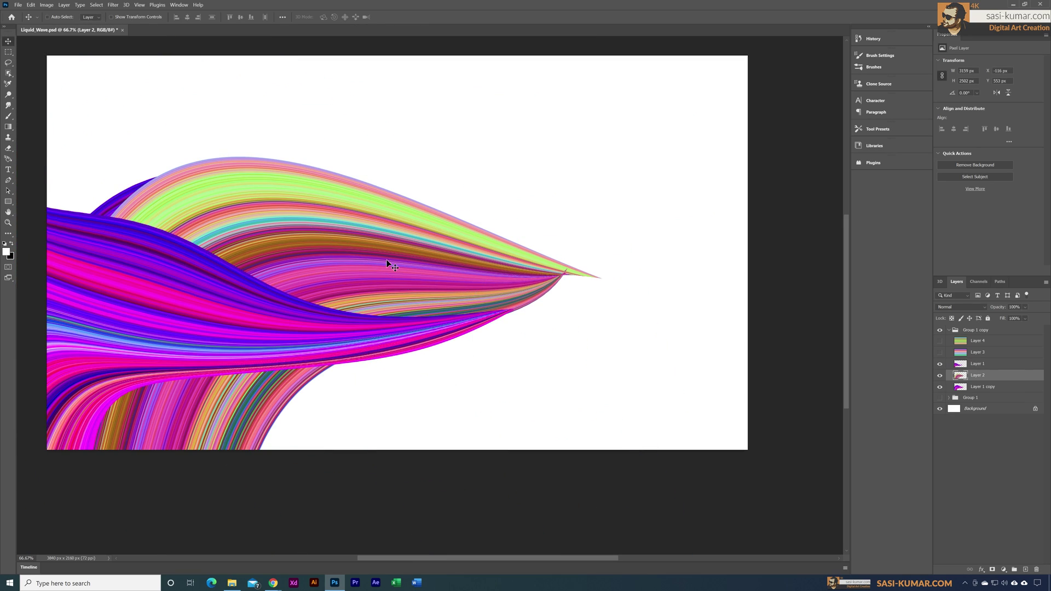
pyautogui.hotkey('ctrl', 't')
pyautogui.moveTo(479, 254); pyautogui.dragTo(514, 277)
pyautogui.moveTo(26, 314); pyautogui.dragTo(128, 353)
pyautogui.moveTo(464, 365); pyautogui.dragTo(463, 330)
pyautogui.moveTo(484, 296); pyautogui.dragTo(505, 310)
pyautogui.press('Return')
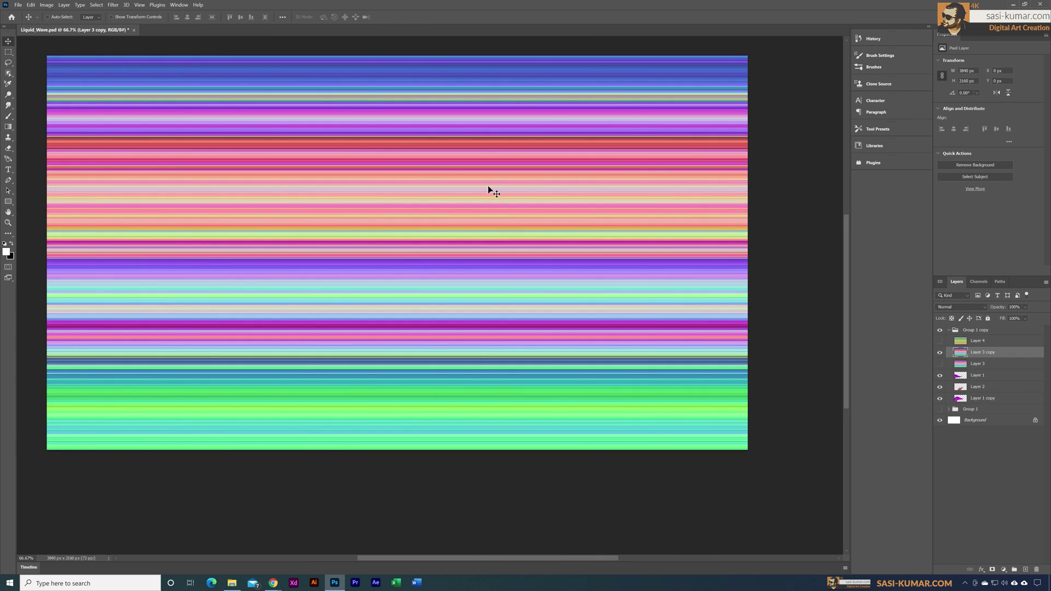
# Step: Duplicate striped Layer 3, move the copy down, and place it above Layer 2
pyautogui.moveTo(488, 185); pyautogui.dragTo(488, 383)
pyautogui.hotkey('ctrl', '[')
pyautogui.hotkey('ctrl', ']')
pyautogui.hotkey('ctrl', 't')
pyautogui.moveTo(770, 365); pyautogui.dragTo(515, 365)
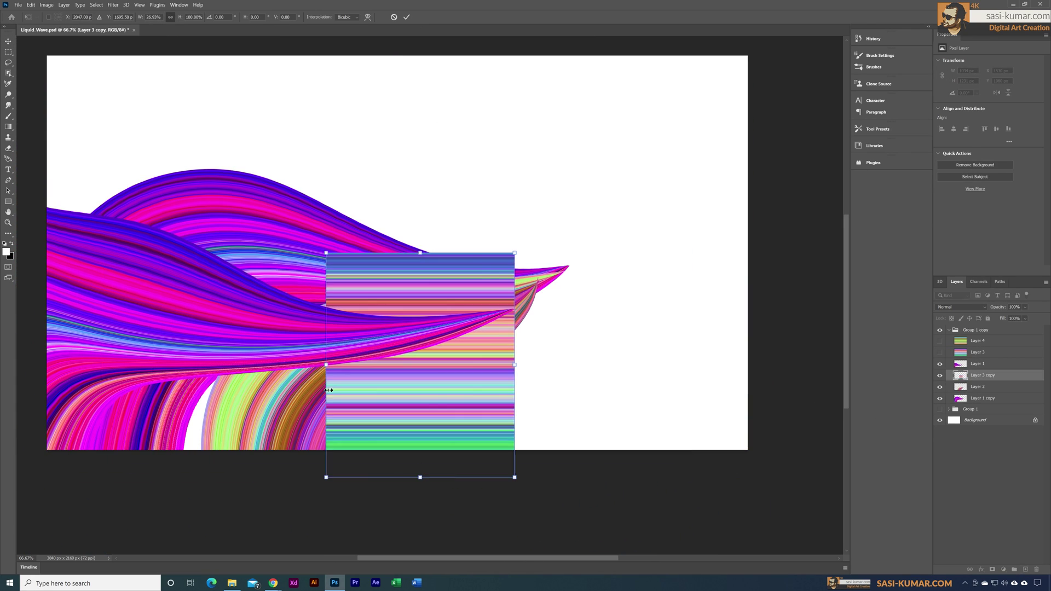
# Step: Narrow the striped copy and warp its corners and edges into a curving ribbon
pyautogui.moveTo(326, 366); pyautogui.dragTo(209, 365)
pyautogui.rightClick(412, 302)
pyautogui.click(429, 359)
pyautogui.moveTo(515, 252); pyautogui.dragTo(538, 280)
pyautogui.moveTo(413, 252); pyautogui.dragTo(412, 190)
pyautogui.moveTo(515, 478); pyautogui.dragTo(511, 309)
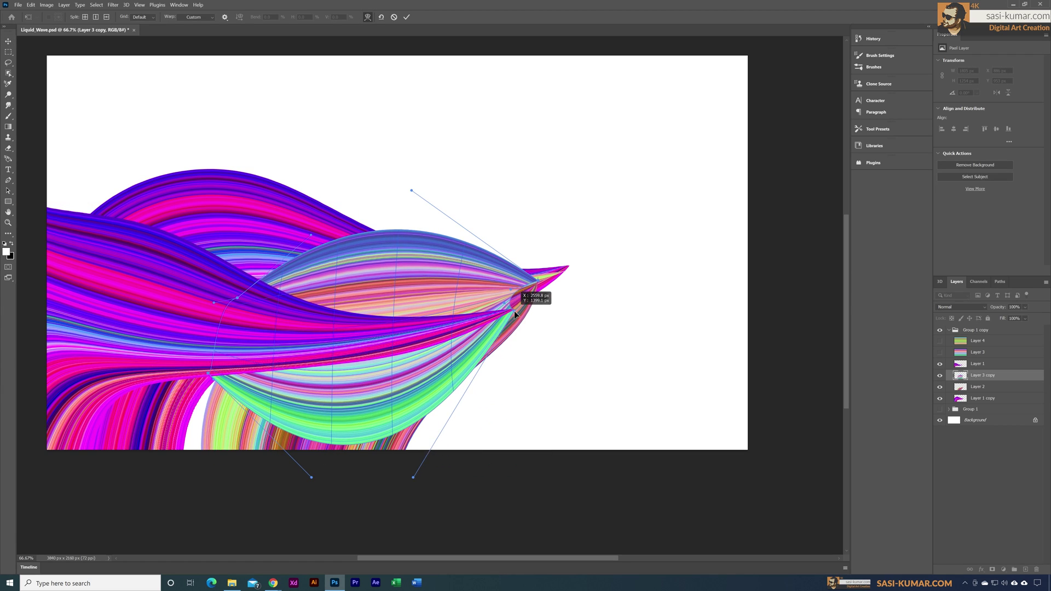
pyautogui.moveTo(412, 190); pyautogui.dragTo(368, 180)
pyautogui.moveTo(413, 477); pyautogui.dragTo(465, 418)
# Step: Refine the striped ribbon's bend and commit the warp
pyautogui.moveTo(312, 478); pyautogui.dragTo(371, 430)
pyautogui.moveTo(465, 418); pyautogui.dragTo(454, 385)
pyautogui.moveTo(515, 403); pyautogui.dragTo(504, 303)
pyautogui.moveTo(237, 298); pyautogui.dragTo(255, 299)
pyautogui.moveTo(332, 241); pyautogui.dragTo(339, 252)
pyautogui.moveTo(344, 365); pyautogui.dragTo(346, 375)
pyautogui.press('Return')
# Step: Move the striped ribbon up and right, send it back a layer, and rotate it into place
pyautogui.moveTo(615, 228); pyautogui.dragTo(625, 252)
pyautogui.hotkey('ctrl', '[')
pyautogui.moveTo(465, 287); pyautogui.dragTo(502, 239)
pyautogui.hotkey('ctrl', 't')
pyautogui.moveTo(582, 188); pyautogui.dragTo(514, 129)
# Step: Select the four ribbon layers and scale and rotate them together
pyautogui.click(406, 17)
pyautogui.click(981, 399)
pyautogui.keyDown('shift'); pyautogui.click(979, 364); pyautogui.keyUp('shift')
pyautogui.hotkey('ctrl', 't')
pyautogui.click(407, 18)
# Step: Duplicate the green striped Layer 4, hide the original, and shrink the copy, moving it right
pyautogui.click(941, 341)
pyautogui.click(976, 341)
pyautogui.hotkey('ctrl', 'j')
pyautogui.click(940, 353)
pyautogui.hotkey('ctrl', 't')
pyautogui.moveTo(757, 277); pyautogui.dragTo(625, 277)
pyautogui.moveTo(441, 281); pyautogui.dragTo(671, 228)
# Step: Warp the green copy, pinching its left side to a point and bulging its top edge
pyautogui.moveTo(468, 213); pyautogui.dragTo(481, 208)
pyautogui.moveTo(448, 266); pyautogui.dragTo(421, 210)
pyautogui.moveTo(448, 349); pyautogui.dragTo(451, 235)
pyautogui.moveTo(566, 348); pyautogui.dragTo(556, 339)
pyautogui.moveTo(448, 103); pyautogui.dragTo(470, 207)
pyautogui.moveTo(603, 128); pyautogui.dragTo(541, 80)
pyautogui.moveTo(614, 73); pyautogui.dragTo(489, 84)
# Step: Fold the green copy's right side up-left and pull its bottom edge upward
pyautogui.moveTo(722, 152); pyautogui.dragTo(509, 48)
pyautogui.moveTo(474, 186); pyautogui.dragTo(439, 159)
pyautogui.moveTo(722, 234); pyautogui.dragTo(678, 142)
pyautogui.moveTo(722, 315); pyautogui.dragTo(573, 7)
pyautogui.moveTo(722, 397); pyautogui.dragTo(610, 118)
pyautogui.moveTo(552, 326); pyautogui.dragTo(456, 190)
# Step: Fine-tune the green ribbon's left, right and lower curves and commit the warp
pyautogui.moveTo(389, 255); pyautogui.dragTo(359, 257)
pyautogui.scroll(2, 378, 230)
pyautogui.moveTo(408, 192); pyautogui.dragTo(395, 177)
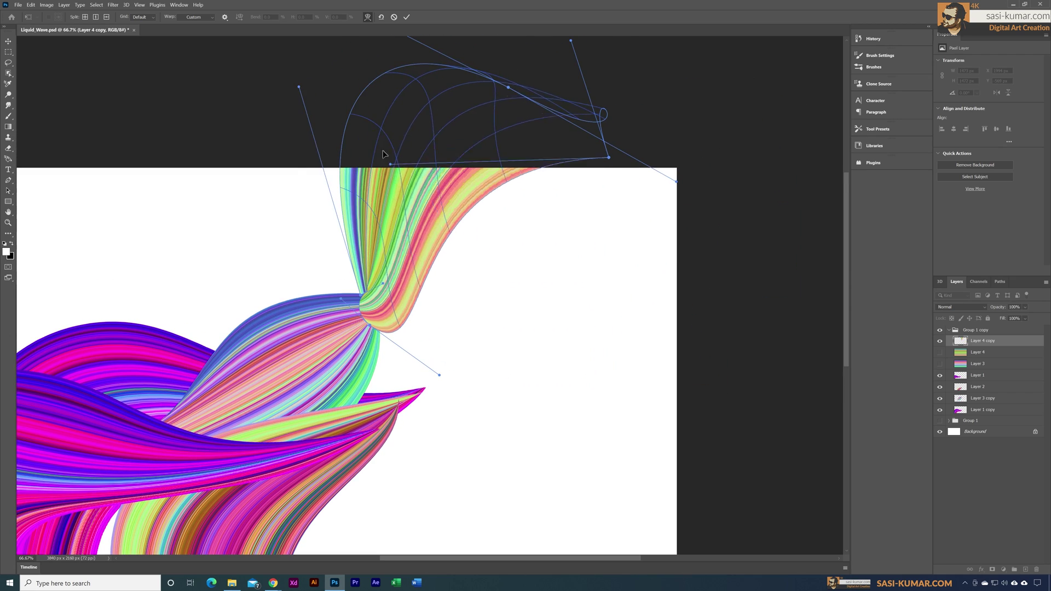
pyautogui.moveTo(298, 86); pyautogui.dragTo(249, 98)
pyautogui.moveTo(471, 211); pyautogui.dragTo(440, 192)
pyautogui.moveTo(609, 157); pyautogui.dragTo(524, 158)
pyautogui.moveTo(436, 359); pyautogui.dragTo(439, 371)
pyautogui.moveTo(362, 295); pyautogui.dragTo(358, 294)
pyautogui.moveTo(247, 96); pyautogui.dragTo(220, 120)
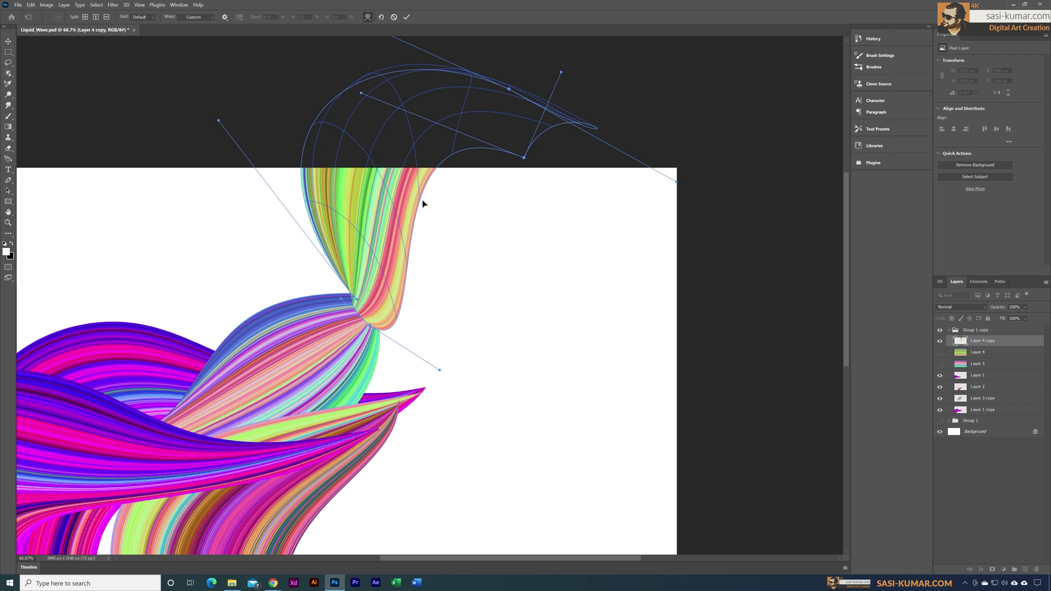
pyautogui.moveTo(407, 264); pyautogui.dragTo(396, 261)
pyautogui.moveTo(418, 361); pyautogui.dragTo(422, 373)
pyautogui.moveTo(221, 120); pyautogui.dragTo(207, 150)
pyautogui.click(406, 17)
# Step: Duplicate the green ribbon, flip the copy, and place it below Layer 3 copy
pyautogui.hotkey('ctrl', 'j')
pyautogui.click(30, 5)
pyautogui.click(165, 312)
pyautogui.hotkey('ctrl', 't')
pyautogui.click(407, 18)
pyautogui.hotkey('ctrl', '[')
pyautogui.hotkey('ctrl', '[')
pyautogui.hotkey('ctrl', '[')
pyautogui.hotkey('ctrl', '[')
pyautogui.hotkey('ctrl', '[')
pyautogui.hotkey('ctrl', 't')
# Step: Warp the green ribbon into a fan with a wider top and curved sides
pyautogui.rightClick(487, 196)
pyautogui.click(503, 252)
pyautogui.moveTo(531, 166); pyautogui.dragTo(571, 132)
pyautogui.moveTo(351, 230); pyautogui.dragTo(331, 232)
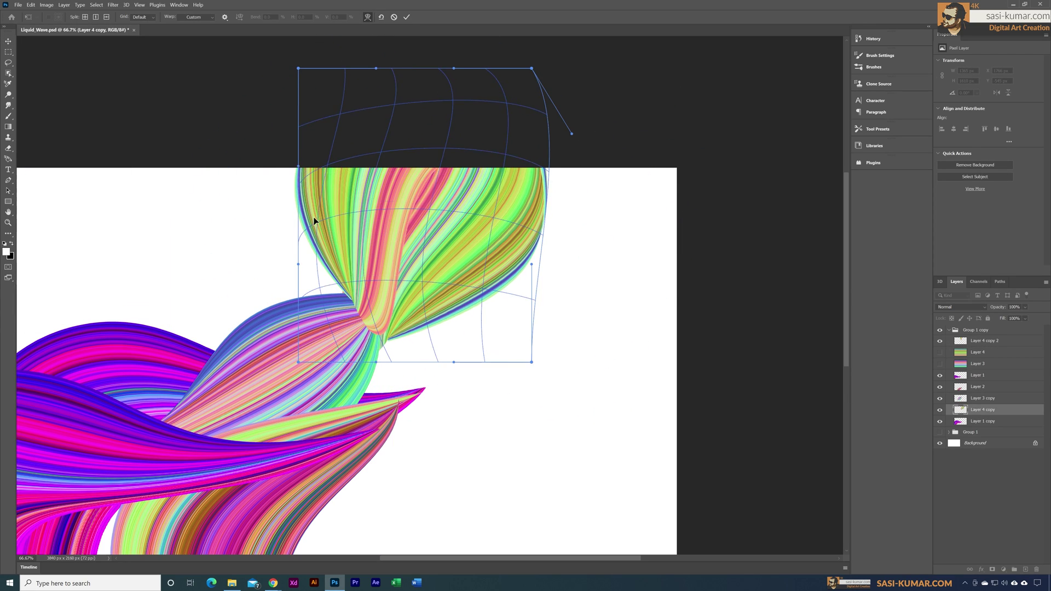
pyautogui.moveTo(532, 361); pyautogui.dragTo(516, 406)
pyautogui.moveTo(570, 131); pyautogui.dragTo(619, 123)
pyautogui.moveTo(298, 166); pyautogui.dragTo(258, 174)
pyautogui.moveTo(452, 363); pyautogui.dragTo(448, 377)
pyautogui.moveTo(516, 406); pyautogui.dragTo(451, 359)
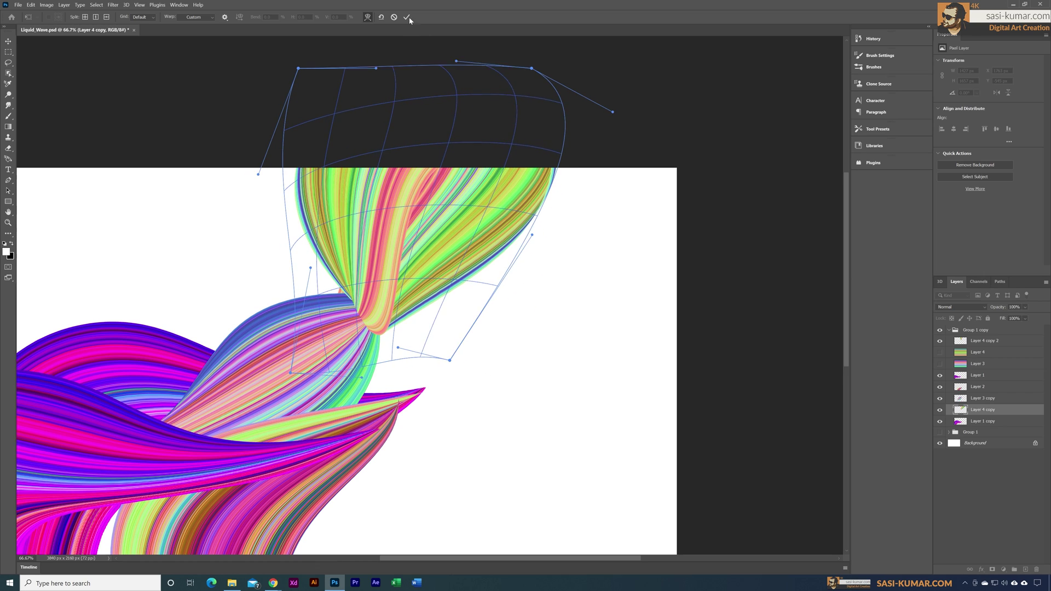
pyautogui.click(406, 17)
# Step: Duplicate striped Layer 3, then narrow, squash and flip the copy vertically into place
pyautogui.hotkey('ctrl', 't')
pyautogui.click(407, 18)
pyautogui.click(978, 364)
pyautogui.hotkey('ctrl', 'j')
pyautogui.hotkey('ctrl', 't')
pyautogui.moveTo(418, 324); pyautogui.dragTo(547, 274)
pyautogui.moveTo(519, 447); pyautogui.dragTo(517, 377)
pyautogui.moveTo(516, 157); pyautogui.dragTo(520, 222)
pyautogui.moveTo(534, 310); pyautogui.dragTo(545, 348)
pyautogui.click(406, 17)
# Step: Warp the striped copy into a wave, raising its bottom corners
pyautogui.hotkey('ctrl', 't')
pyautogui.rightClick(508, 317)
pyautogui.click(521, 371)
pyautogui.moveTo(485, 275); pyautogui.dragTo(489, 233)
pyautogui.moveTo(397, 275); pyautogui.dragTo(405, 291)
pyautogui.moveTo(661, 275); pyautogui.dragTo(648, 212)
pyautogui.moveTo(495, 281); pyautogui.dragTo(498, 296)
pyautogui.moveTo(602, 255)
pyautogui.mouseDown()
pyautogui.moveTo(616, 274)
pyautogui.moveTo(612, 229)
pyautogui.moveTo(613, 240)
pyautogui.mouseUp()
pyautogui.moveTo(660, 389); pyautogui.dragTo(660, 313)
pyautogui.moveTo(397, 397); pyautogui.dragTo(400, 313)
# Step: Narrow the wave into a thin ribbon with a higher, smoother top bulge and commit
pyautogui.moveTo(510, 307); pyautogui.dragTo(508, 296)
pyautogui.moveTo(648, 214); pyautogui.dragTo(659, 221)
pyautogui.moveTo(570, 215); pyautogui.dragTo(619, 180)
pyautogui.moveTo(660, 312); pyautogui.dragTo(664, 317)
pyautogui.moveTo(587, 187); pyautogui.dragTo(584, 177)
pyautogui.moveTo(483, 399); pyautogui.dragTo(492, 389)
pyautogui.moveTo(405, 290); pyautogui.dragTo(402, 291)
pyautogui.moveTo(498, 220); pyautogui.dragTo(476, 202)
pyautogui.press('Return')
# Step: Raise Layer 1 copy 2, flip it horizontally, move it right, and rotate and scale it to 87%
pyautogui.moveTo(985, 434); pyautogui.dragTo(985, 371)
pyautogui.click(31, 5)
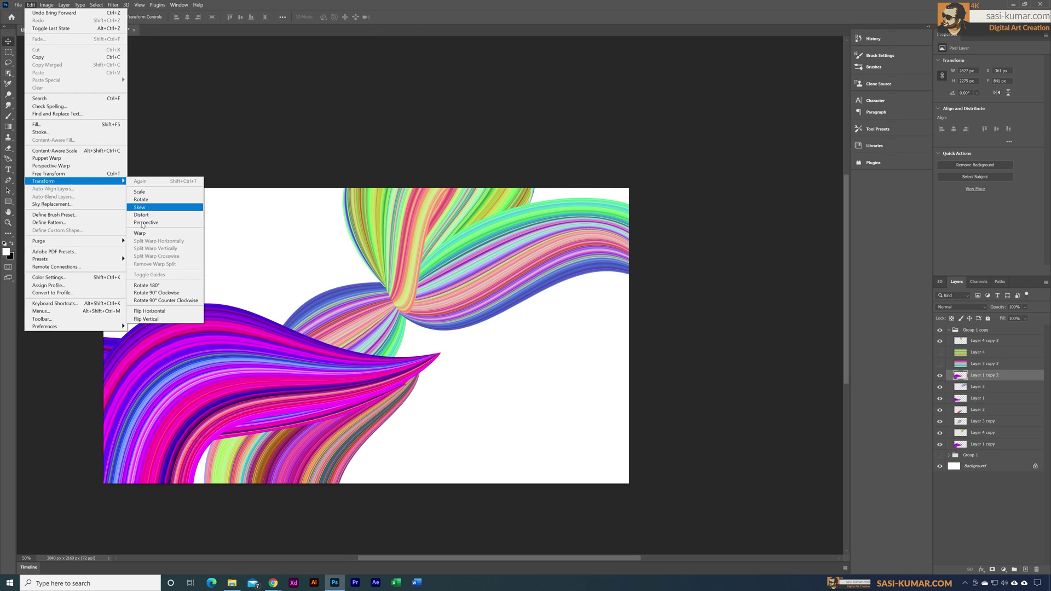
pyautogui.click(150, 312)
pyautogui.moveTo(306, 383); pyautogui.dragTo(605, 345)
pyautogui.hotkey('ctrl', 't')
pyautogui.moveTo(794, 192); pyautogui.dragTo(704, 116)
pyautogui.moveTo(776, 164); pyautogui.dragTo(731, 205)
pyautogui.moveTo(577, 312); pyautogui.dragTo(605, 372)
pyautogui.click(406, 17)
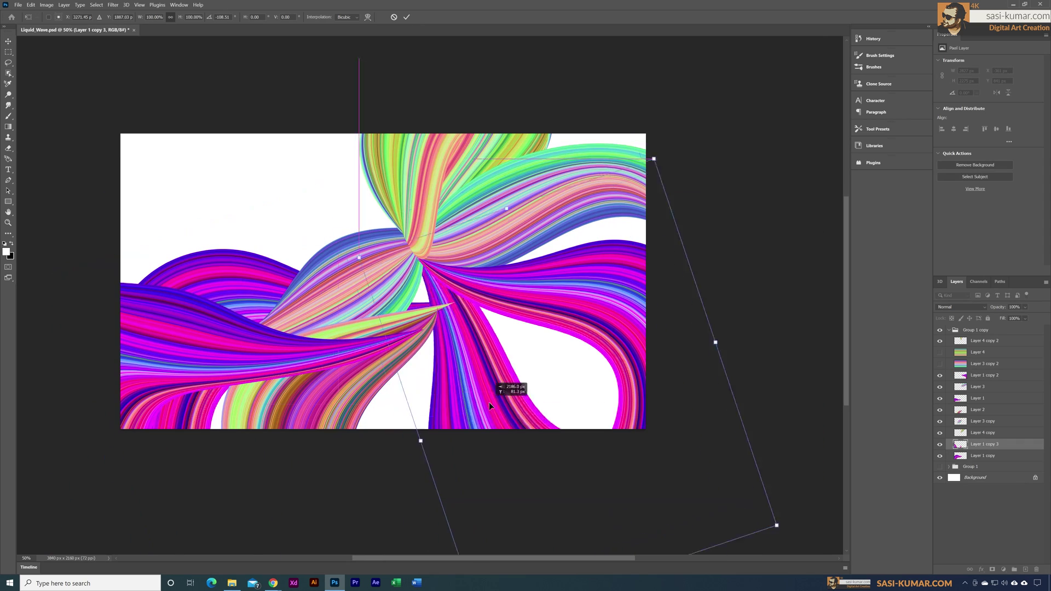
# Step: Shrink the Layer 1 copy 3 ribbon and warp Layer 4 across the centre
pyautogui.moveTo(489, 402); pyautogui.dragTo(646, 517)
pyautogui.press('Return')
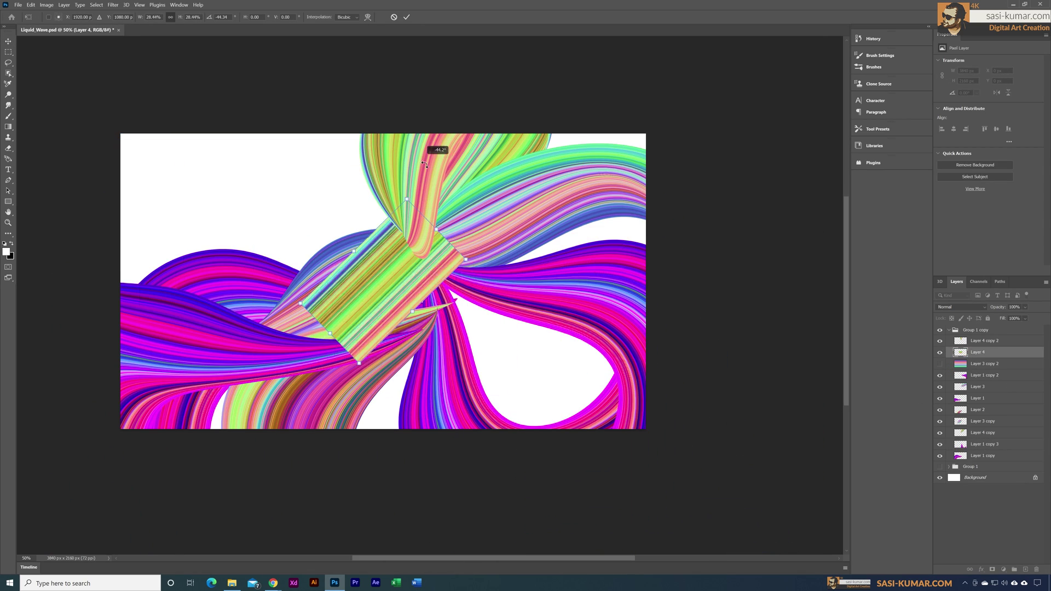
pyautogui.moveTo(432, 154); pyautogui.dragTo(372, 361)
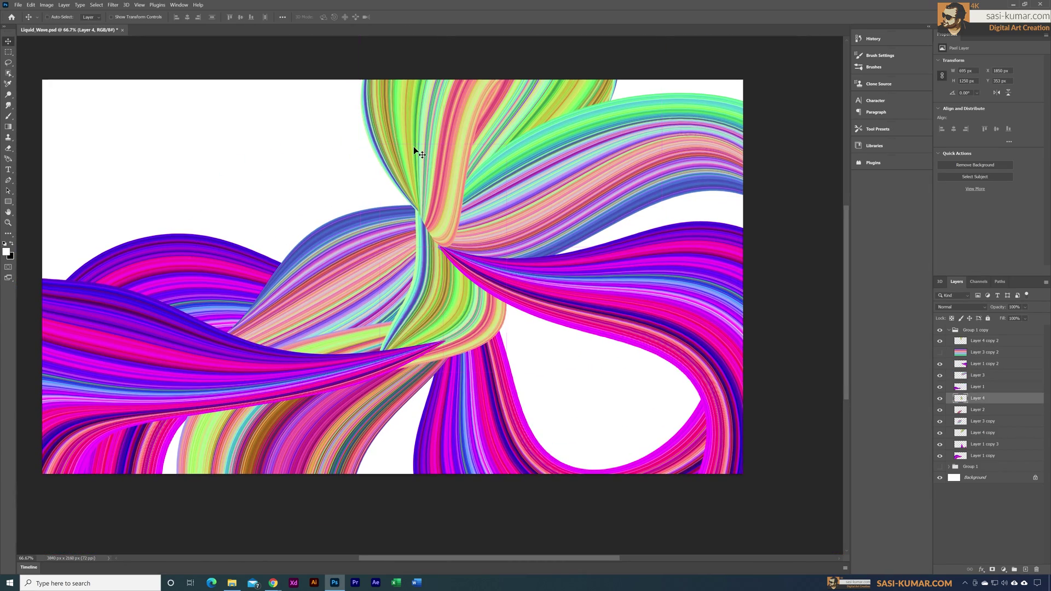
pyautogui.rightClick(436, 288)
pyautogui.click(360, 340)
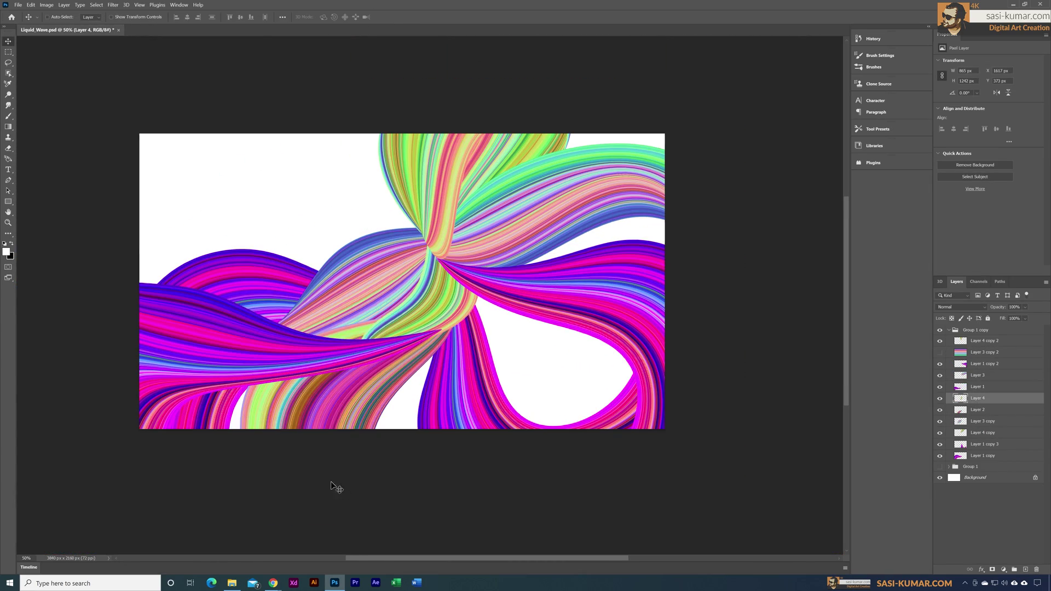
# Step: Rotate Layer 2 about -18 degrees and warp it to spread the ribbon outward
pyautogui.moveTo(335, 486); pyautogui.dragTo(555, 498)
pyautogui.click(407, 17)
pyautogui.hotkey('ctrl', 't')
pyautogui.click(368, 17)
pyautogui.moveTo(262, 439); pyautogui.dragTo(237, 443)
pyautogui.click(407, 17)
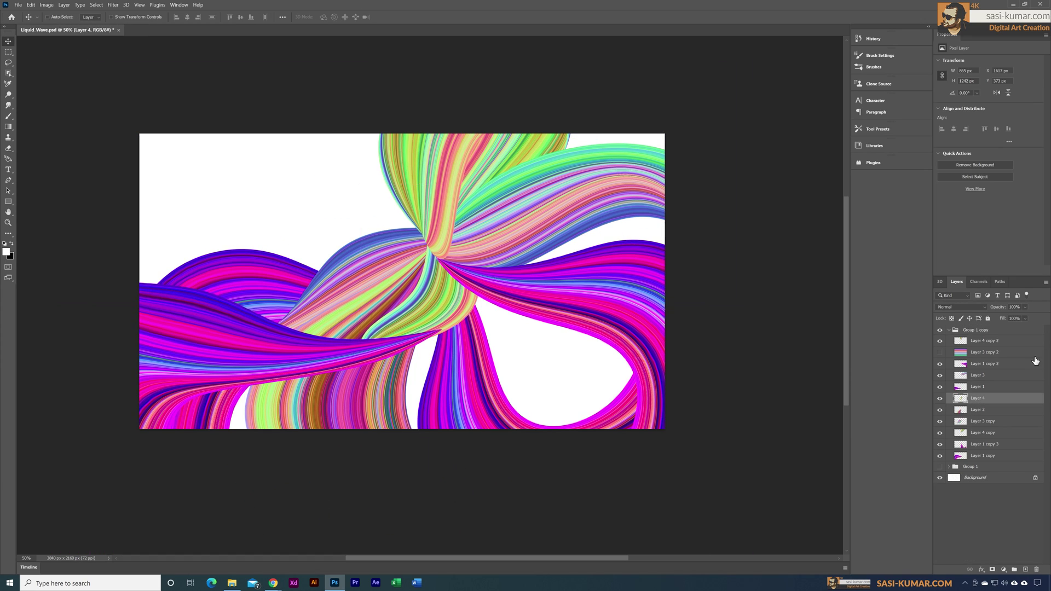
# Step: Rotate Layer 4 copy 3, move it below the purple band, and warp its shape
pyautogui.moveTo(430, 178); pyautogui.dragTo(403, 169)
pyautogui.moveTo(323, 261); pyautogui.dragTo(307, 445)
pyautogui.rightClick(320, 384)
pyautogui.click(342, 445)
pyautogui.moveTo(364, 372); pyautogui.dragTo(315, 359)
pyautogui.moveTo(275, 433); pyautogui.dragTo(313, 397)
pyautogui.press('Return')
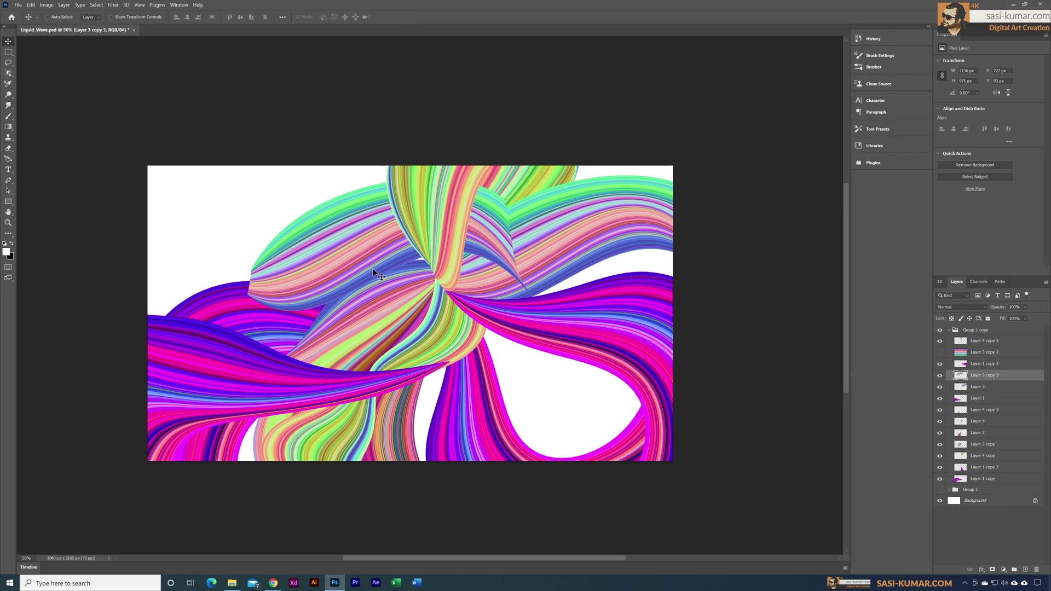
# Step: Flip Layer 3 copy 3 horizontally, shift it left, and switch its transform to Warp
pyautogui.click(30, 5)
pyautogui.click(173, 311)
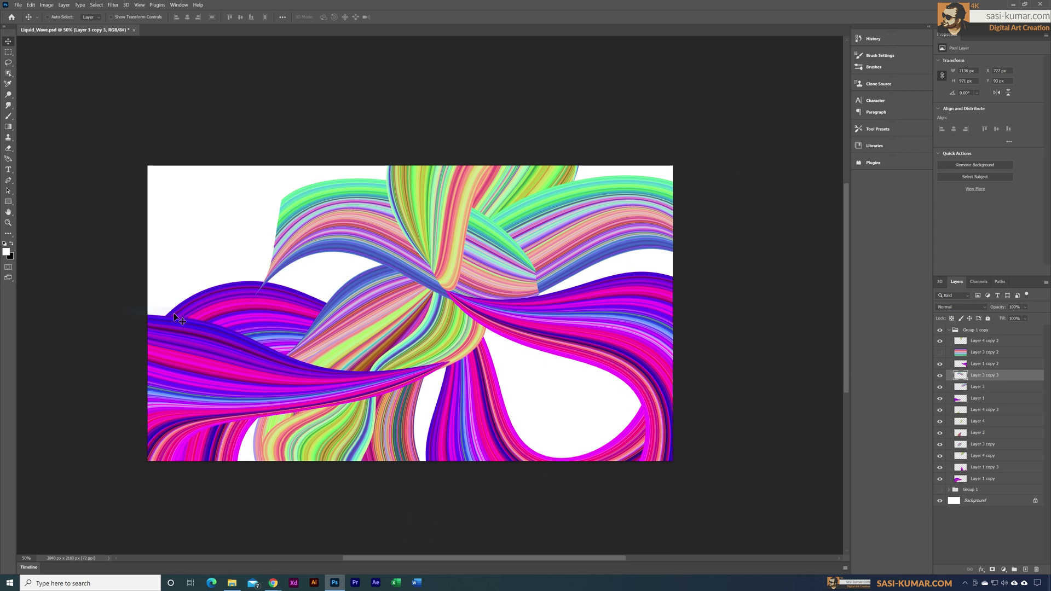
pyautogui.moveTo(269, 295); pyautogui.dragTo(168, 284)
pyautogui.rightClick(304, 211)
pyautogui.hotkey('ctrl', 't')
pyautogui.rightClick(275, 214)
pyautogui.click(297, 275)
# Step: Warp Layer 3 copy 3 by pulling its left corners and side outward toward the top-left
pyautogui.moveTo(146, 169); pyautogui.dragTo(43, 111)
pyautogui.moveTo(145, 213); pyautogui.dragTo(80, 214)
pyautogui.moveTo(145, 302); pyautogui.dragTo(94, 372)
pyautogui.moveTo(325, 207); pyautogui.dragTo(313, 185)
pyautogui.moveTo(180, 256); pyautogui.dragTo(171, 293)
pyautogui.moveTo(361, 223); pyautogui.dragTo(368, 231)
pyautogui.moveTo(288, 216); pyautogui.dragTo(296, 209)
pyautogui.click(406, 17)
pyautogui.moveTo(370, 269); pyautogui.dragTo(376, 257)
# Step: Rotate Layer 1 slightly clockwise and commit it
pyautogui.hotkey('ctrl', 't')
pyautogui.press('Escape')
pyautogui.keyDown('ctrl'); pyautogui.click(228, 377); pyautogui.keyUp('ctrl')
pyautogui.hotkey('ctrl', 't')
pyautogui.moveTo(470, 323); pyautogui.dragTo(471, 332)
pyautogui.press('Return')
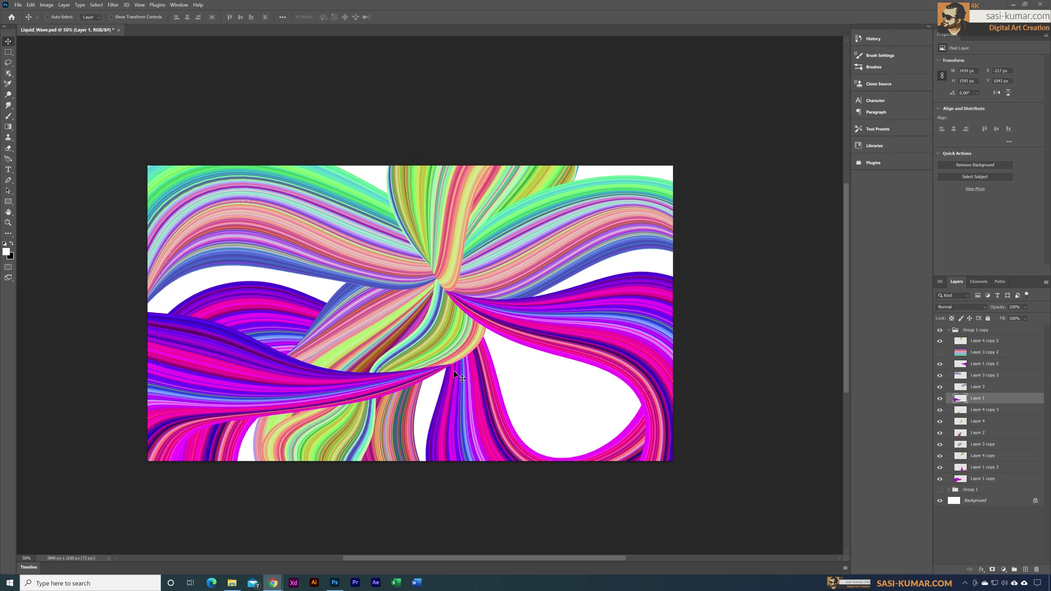
# Step: Convert the Background into a normal layer named Layer 0
pyautogui.click(955, 332)
pyautogui.click(997, 353)
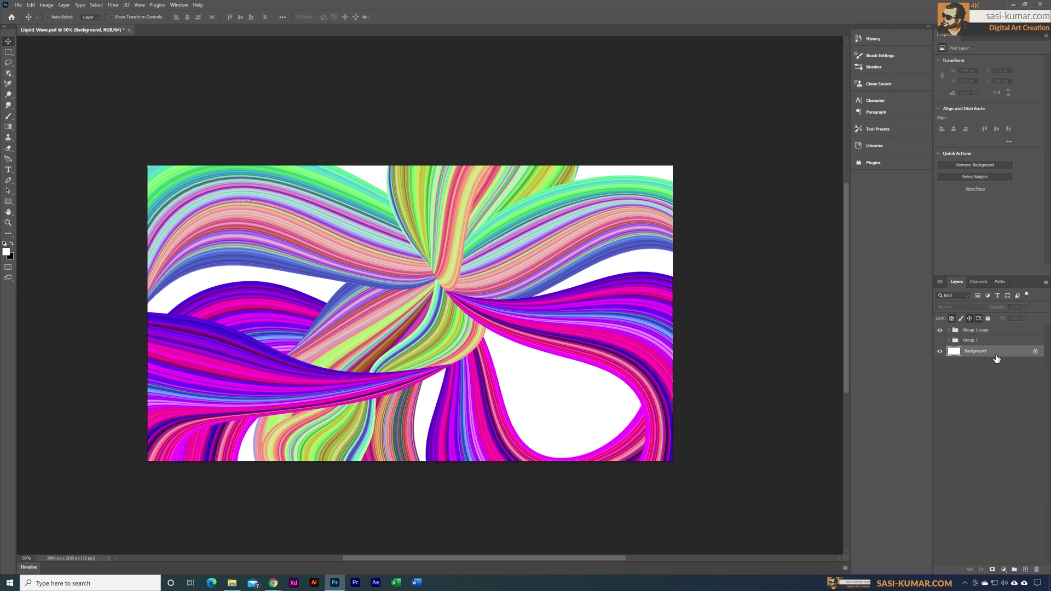
pyautogui.doubleClick(996, 355)
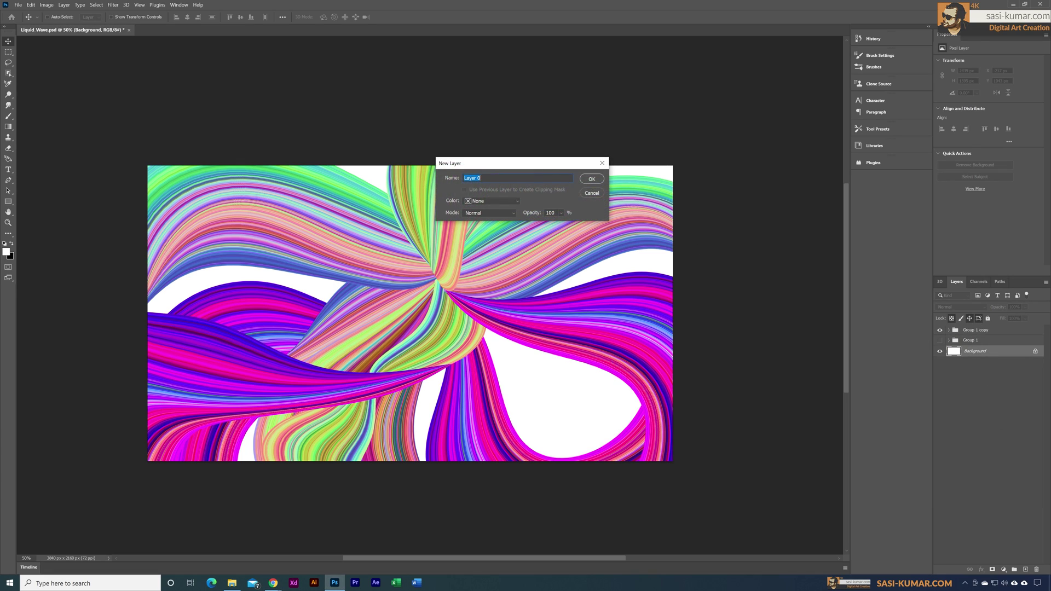
pyautogui.click(592, 179)
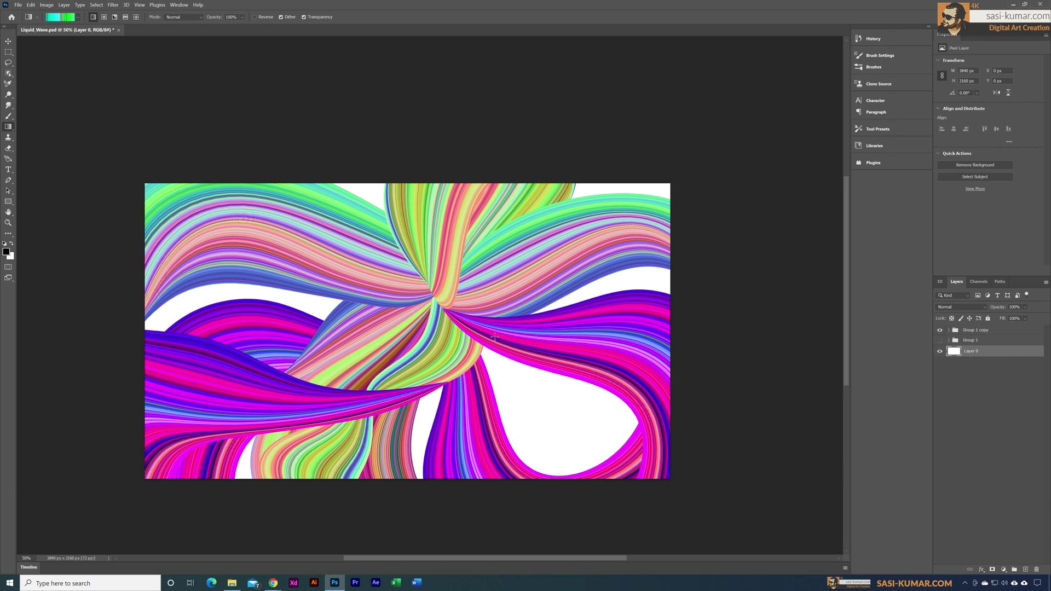
# Step: Fill Layer 0 with a Solid Purple_07 gradient from the Purples presets
pyautogui.moveTo(492, 326); pyautogui.dragTo(498, 288)
pyautogui.click(60, 17)
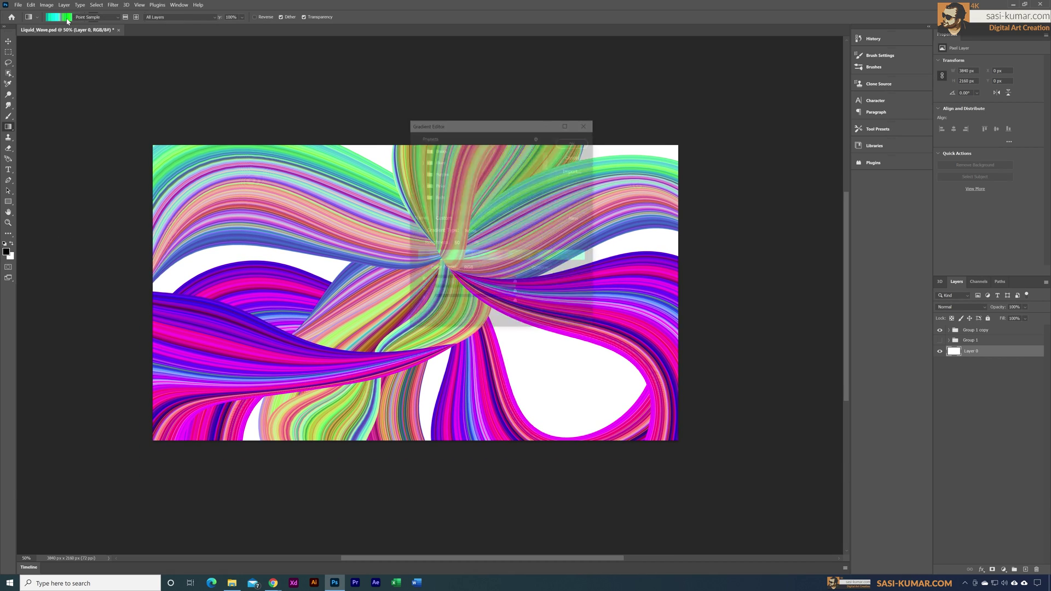
pyautogui.click(468, 239)
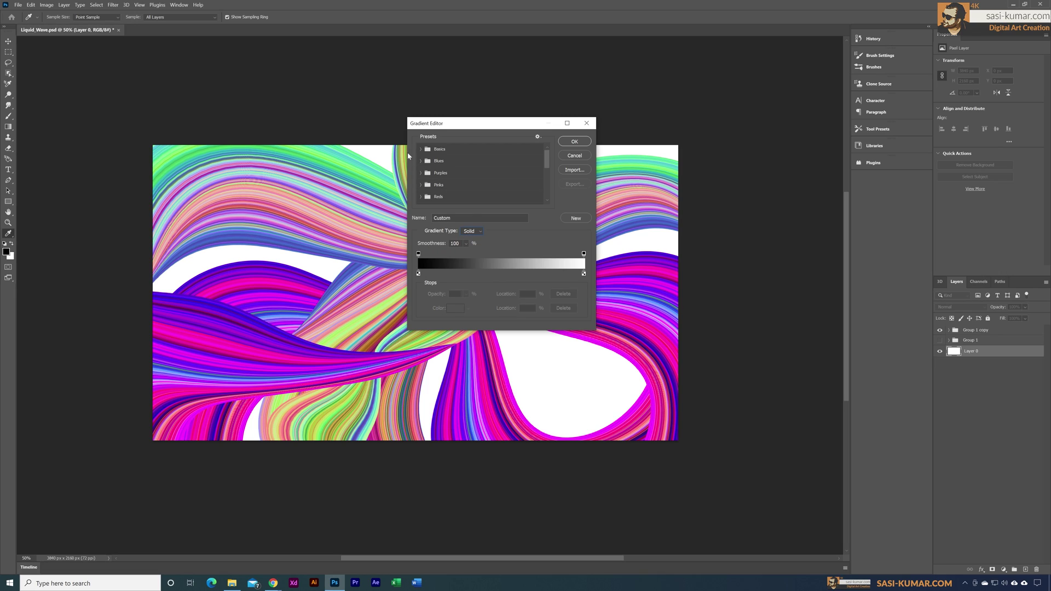
pyautogui.click(426, 175)
pyautogui.moveTo(548, 158); pyautogui.dragTo(548, 162)
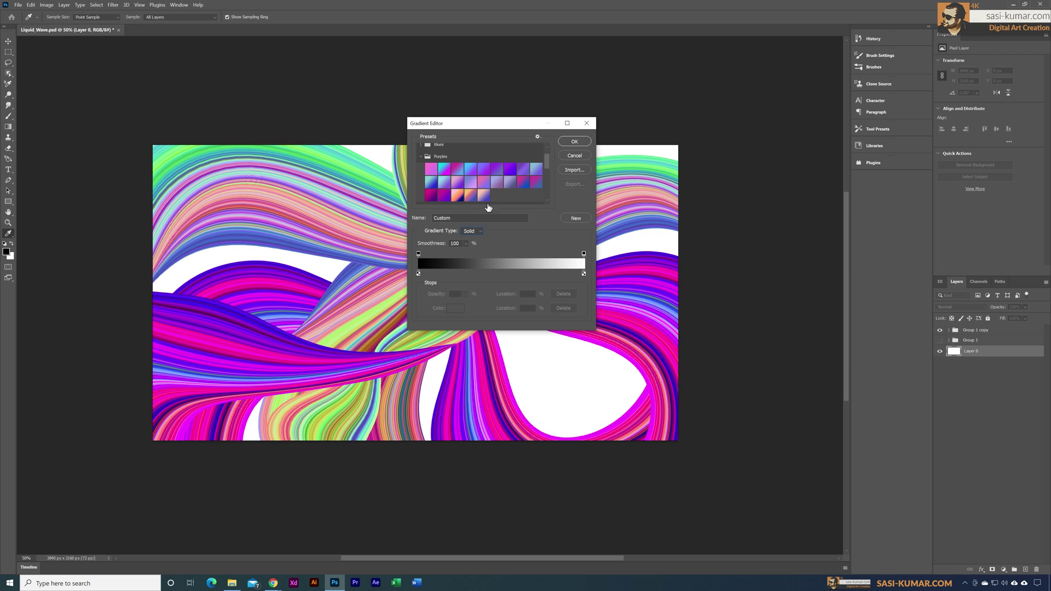
pyautogui.click(574, 143)
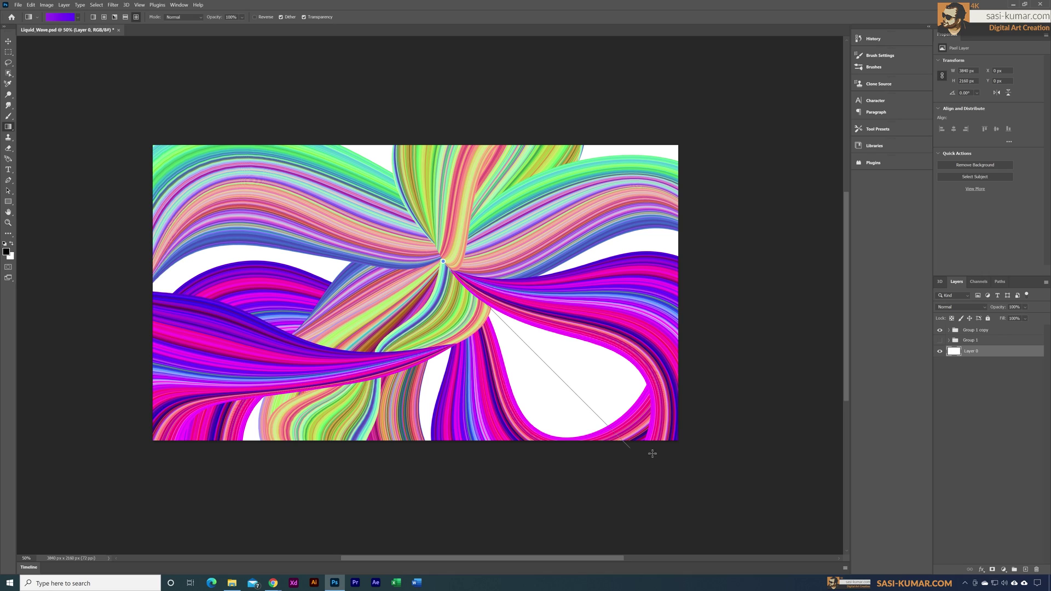
pyautogui.moveTo(735, 497); pyautogui.dragTo(733, 497)
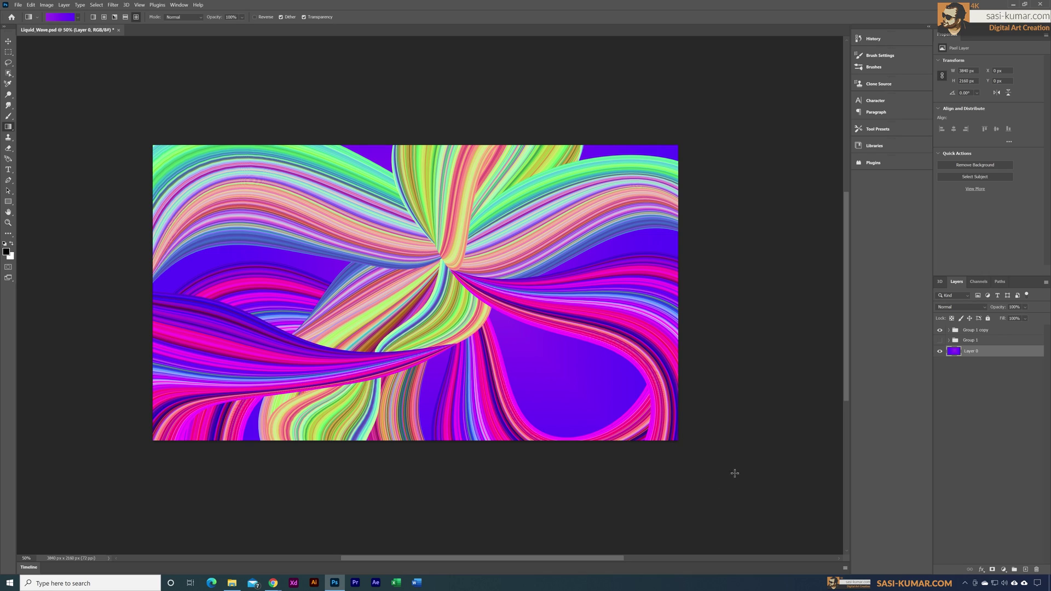
# Step: Brighten the purple background with a Curves point, then add an empty Group 2
pyautogui.hotkey('ctrl', 'm')
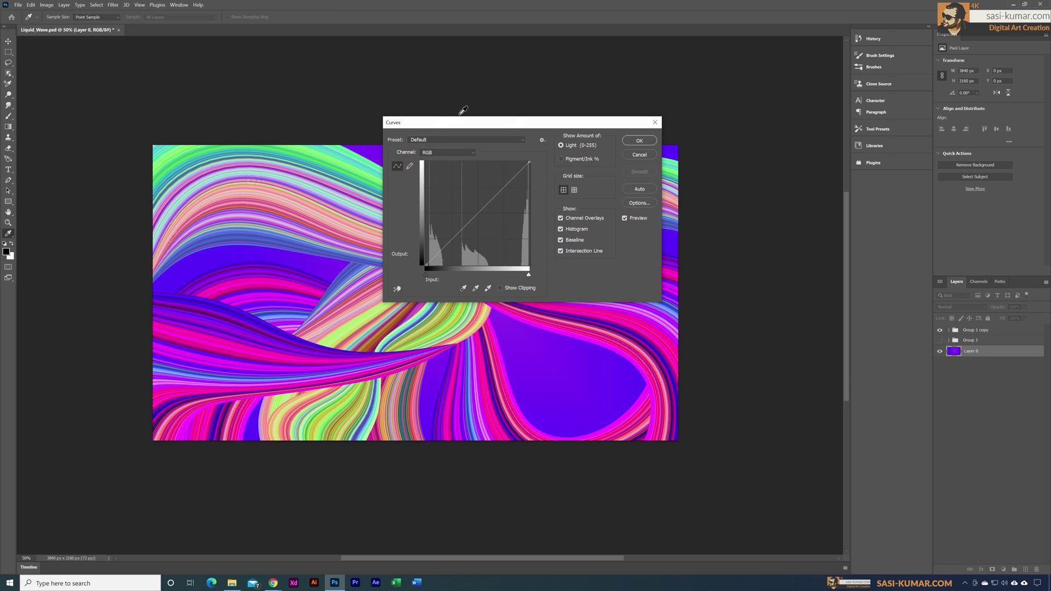
pyautogui.moveTo(504, 126); pyautogui.dragTo(672, 99)
pyautogui.moveTo(629, 215); pyautogui.dragTo(634, 223)
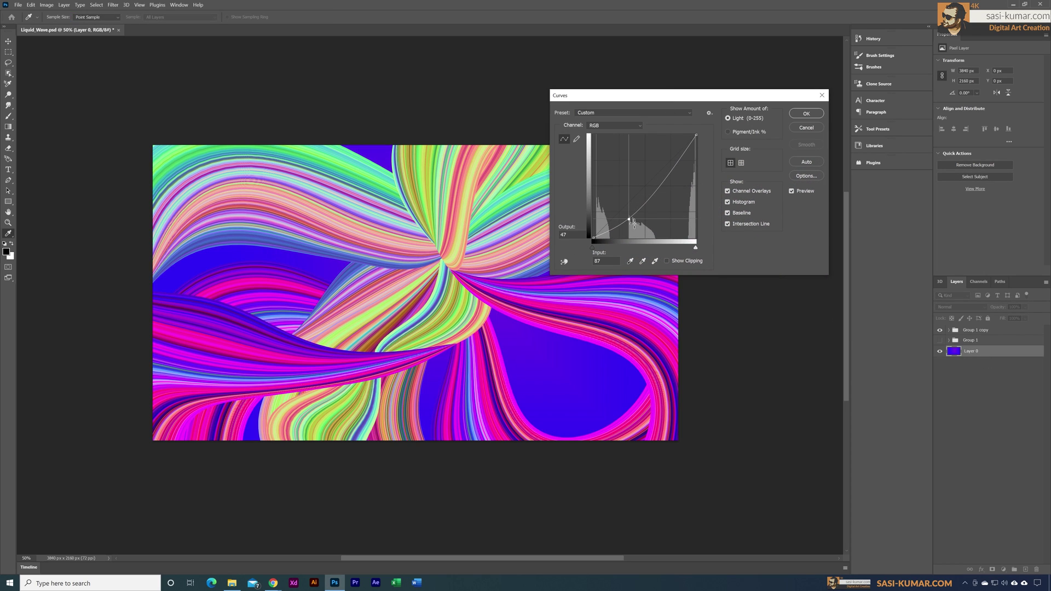
pyautogui.moveTo(628, 203); pyautogui.dragTo(628, 197)
pyautogui.click(807, 118)
pyautogui.press('g')
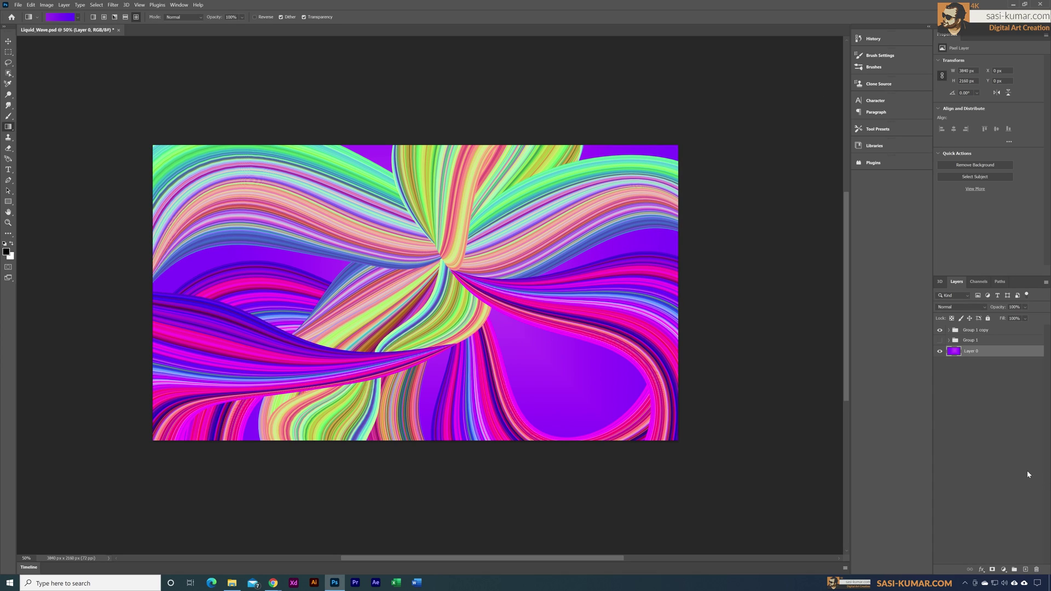
pyautogui.click(1015, 569)
# Step: Move Layer 0 into collapsed Group 2, expand Group 1 copy, and select Layer 4 copy 2
pyautogui.moveTo(966, 368); pyautogui.dragTo(955, 355)
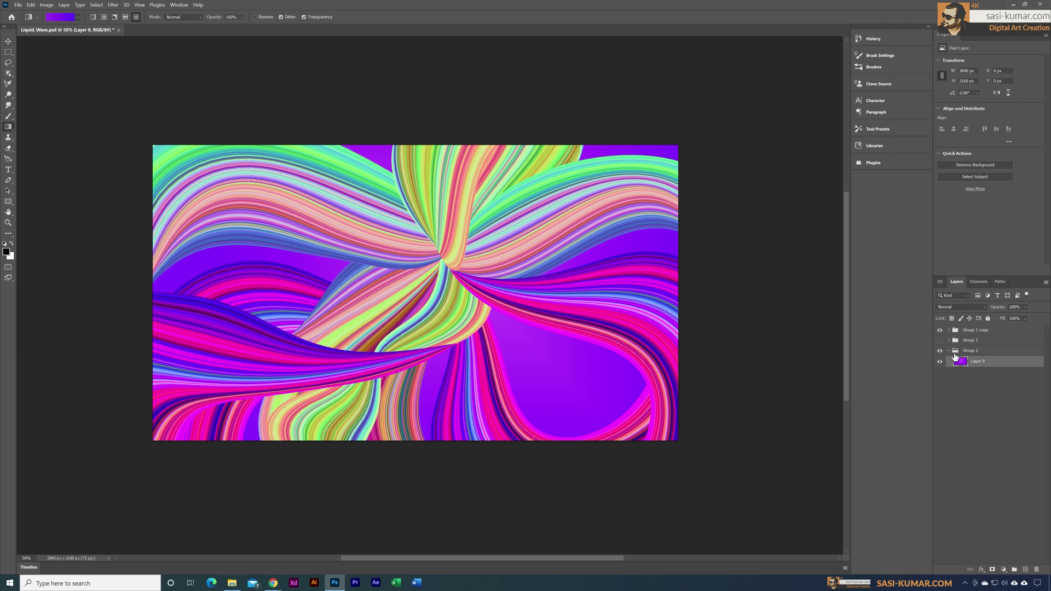
pyautogui.click(955, 356)
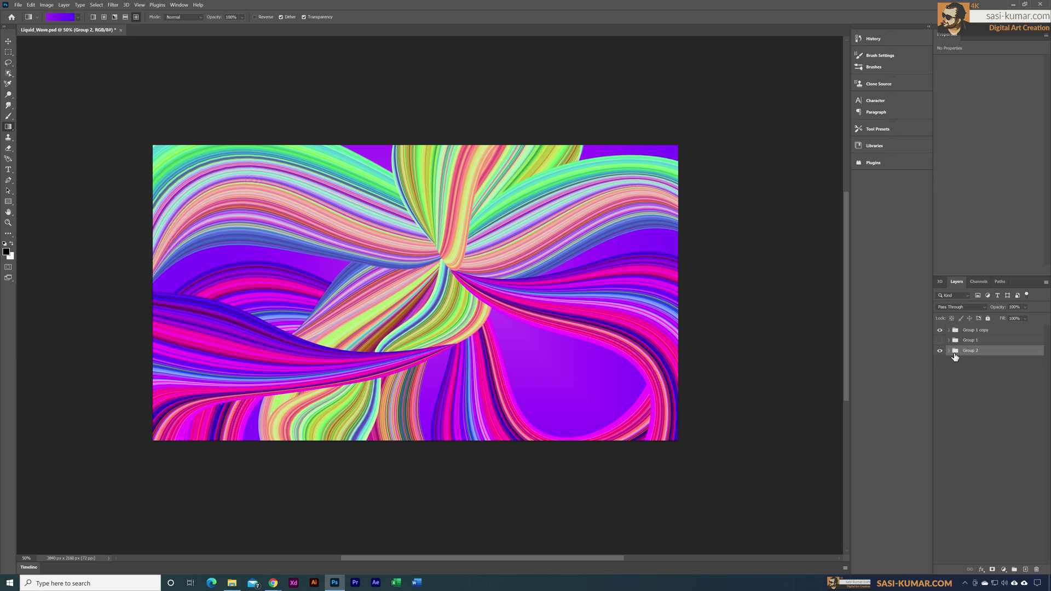
pyautogui.click(950, 330)
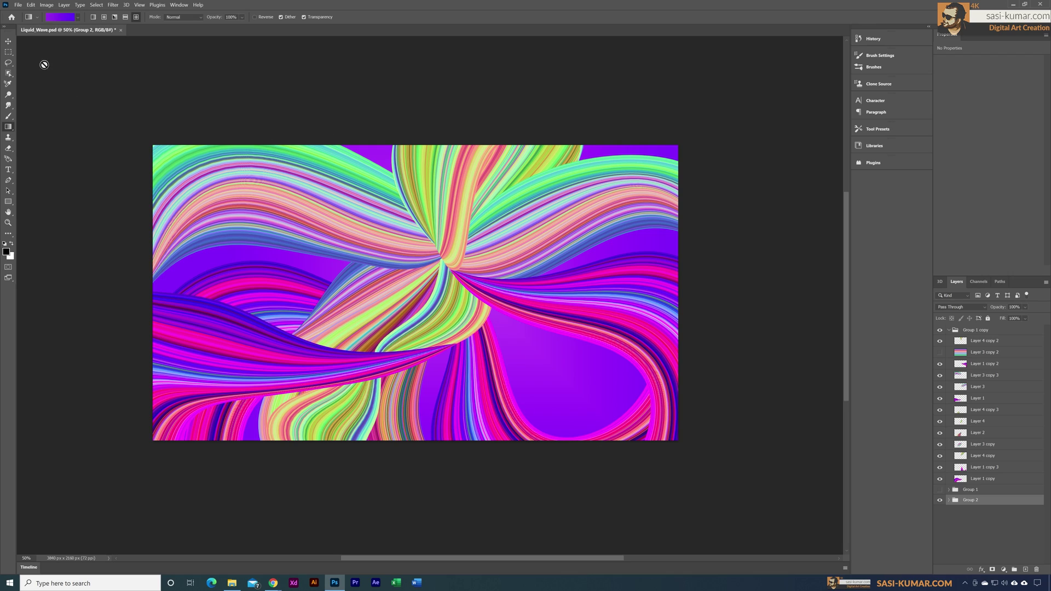
pyautogui.click(9, 41)
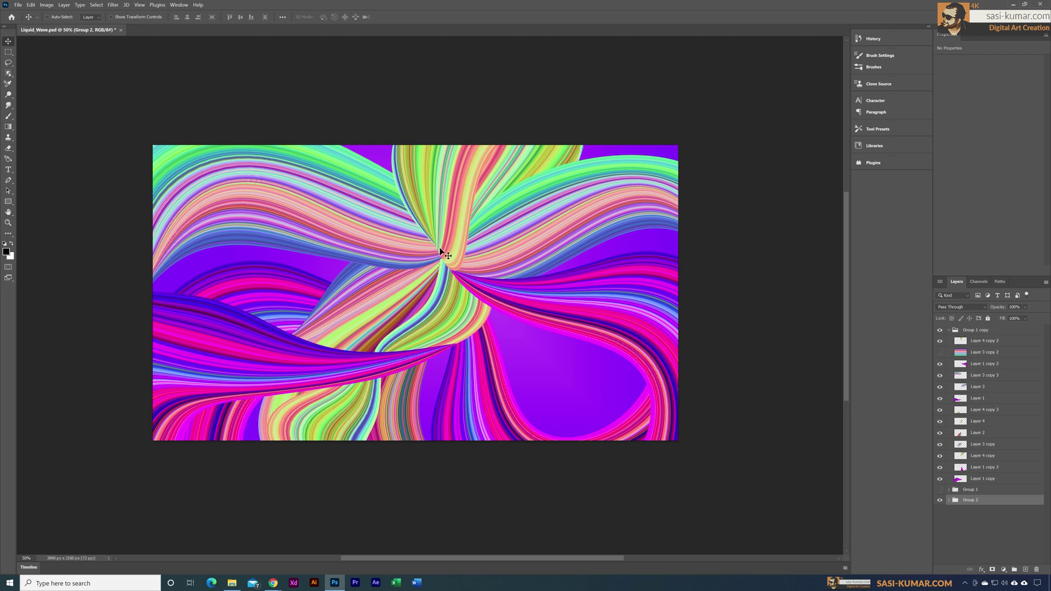
pyautogui.click(451, 189)
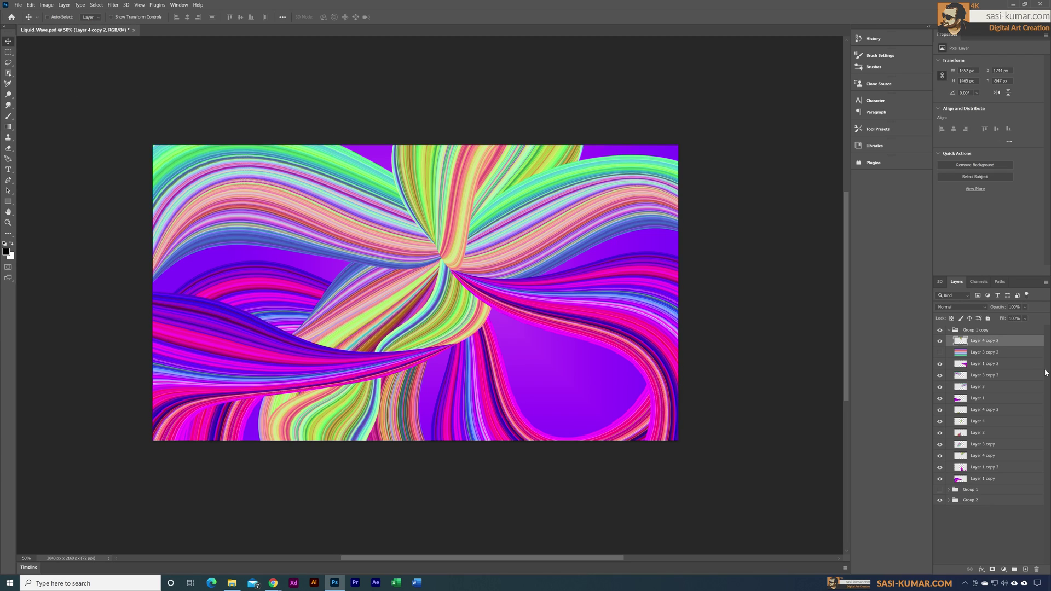
# Step: Add Layer 5 below Layer 4 copy 2 and set the foreground colour to black
pyautogui.click(1026, 570)
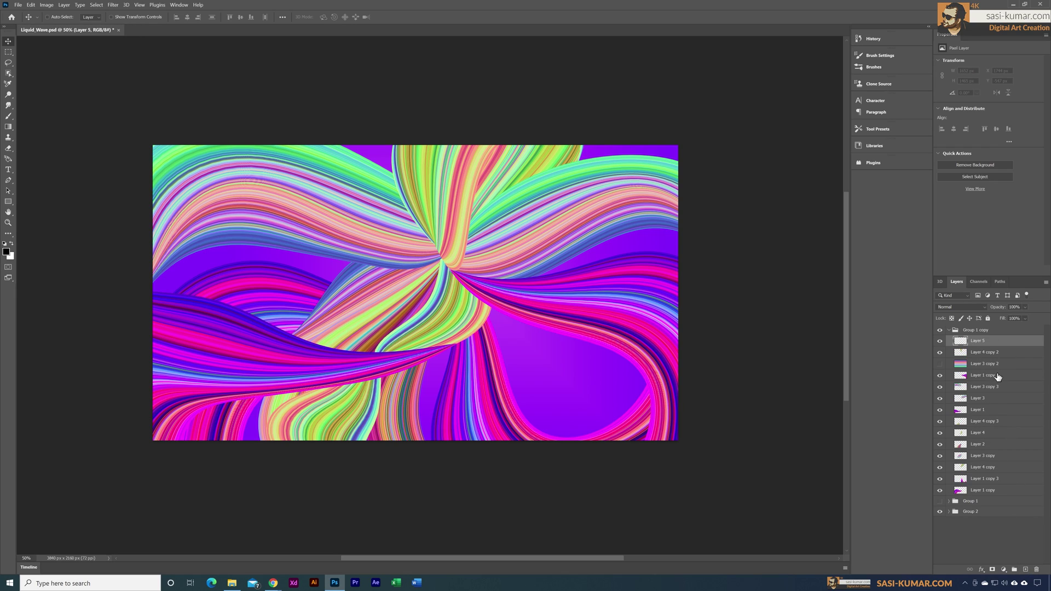
pyautogui.hotkey('ctrl', '[')
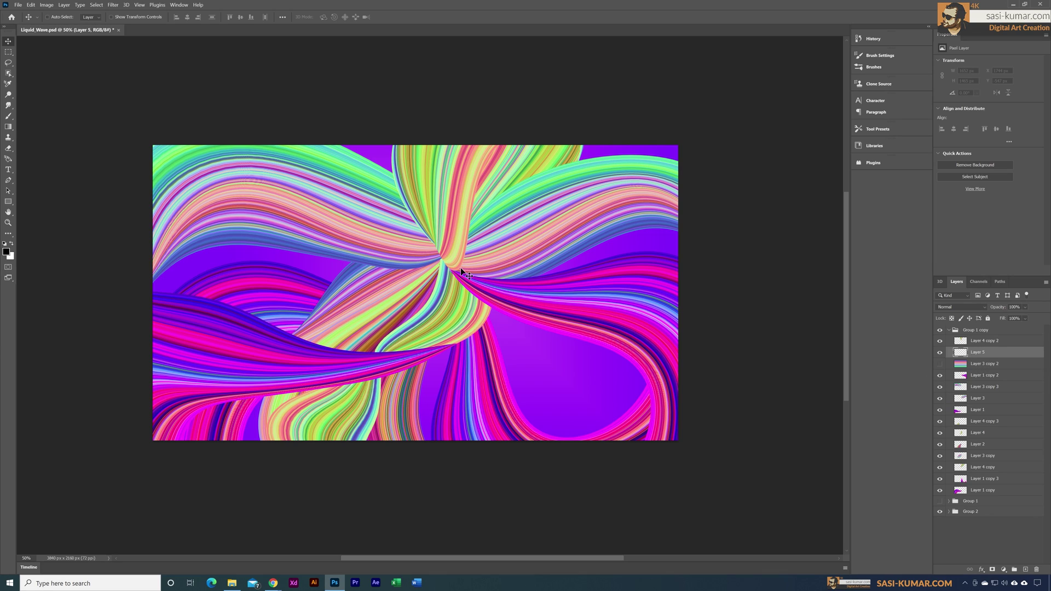
pyautogui.click(6, 251)
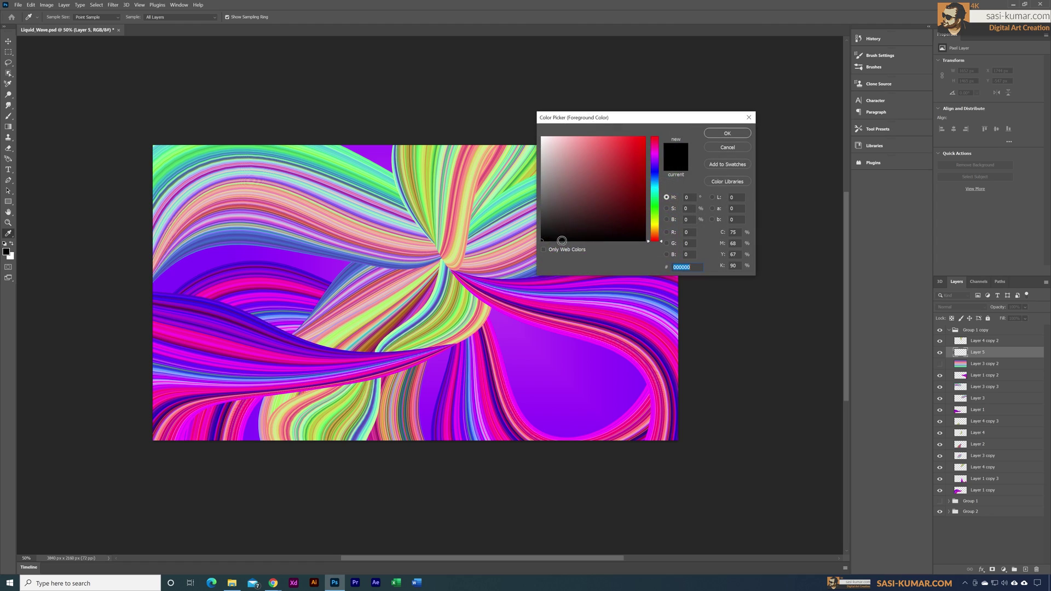
pyautogui.click(708, 136)
# Step: Set up a 0%-hardness soft round brush at about 22% opacity in Multiply mode
pyautogui.click(9, 117)
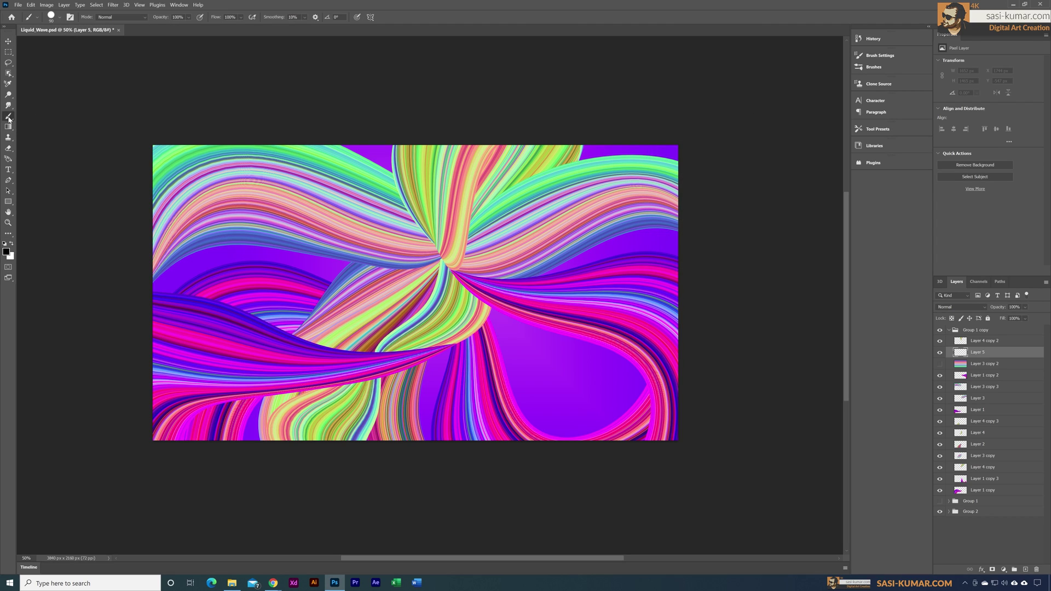
pyautogui.click(59, 17)
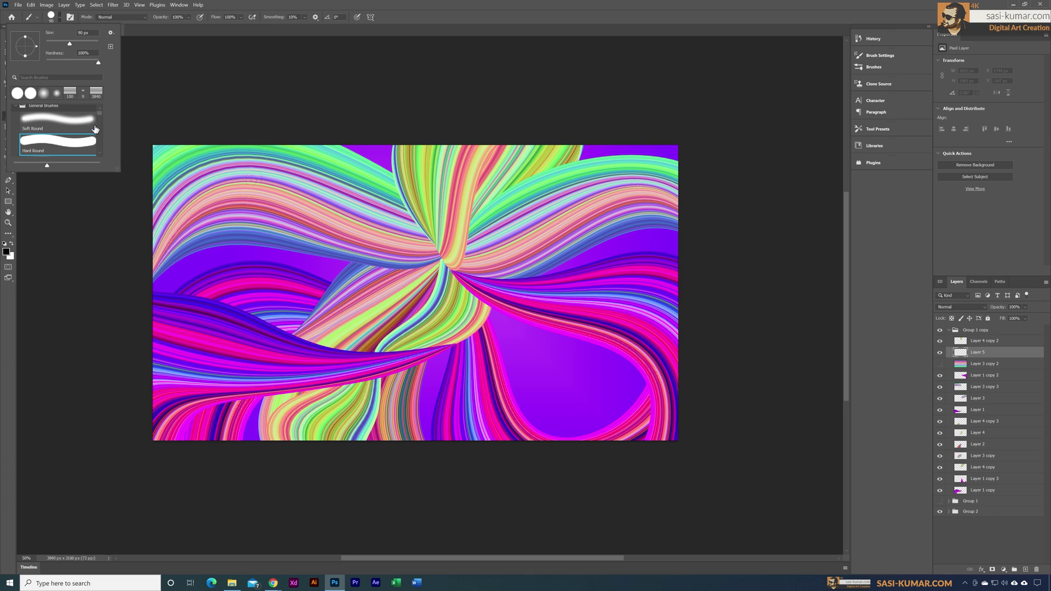
pyautogui.click(75, 122)
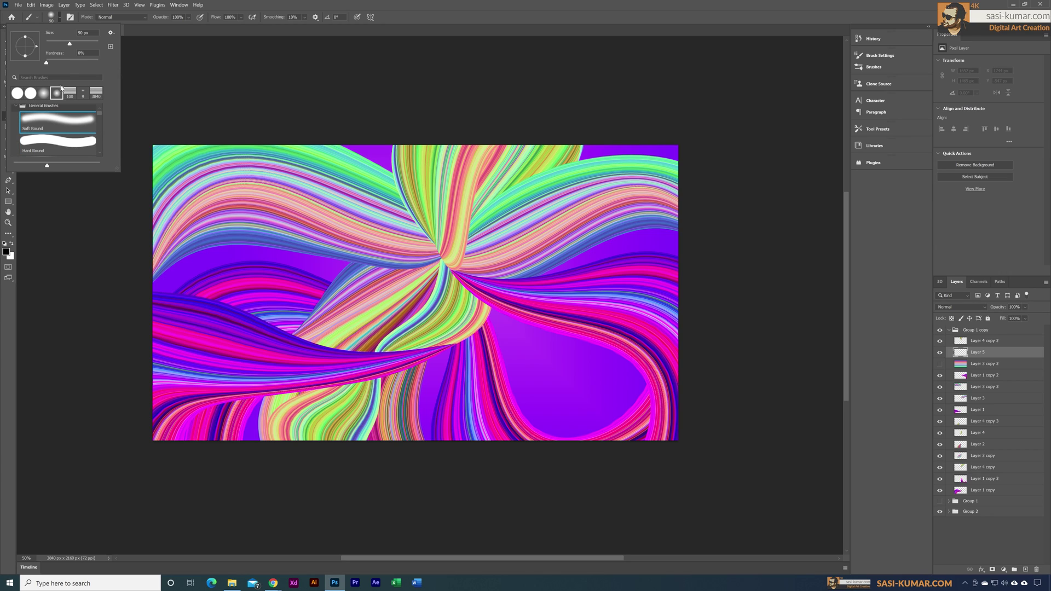
pyautogui.doubleClick(80, 131)
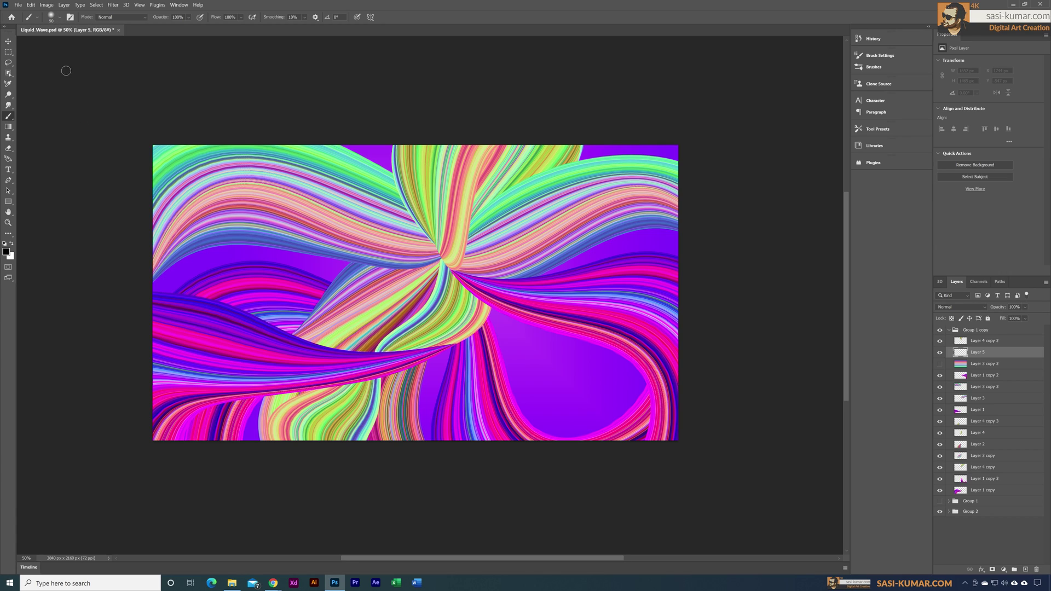
pyautogui.click(189, 19)
pyautogui.moveTo(175, 28); pyautogui.dragTo(175, 28)
pyautogui.click(246, 115)
pyautogui.click(141, 17)
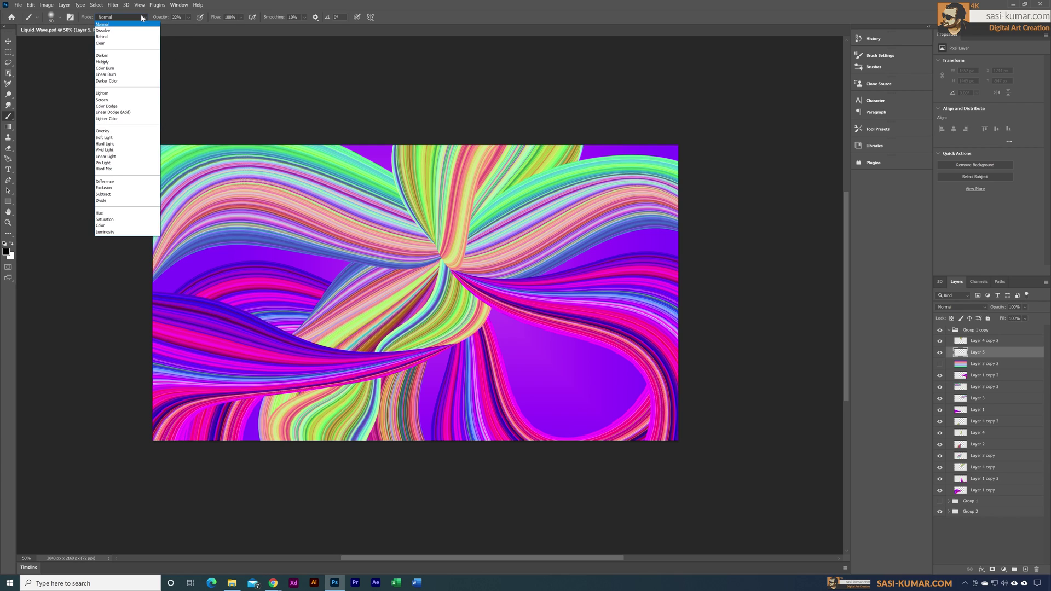
pyautogui.click(130, 61)
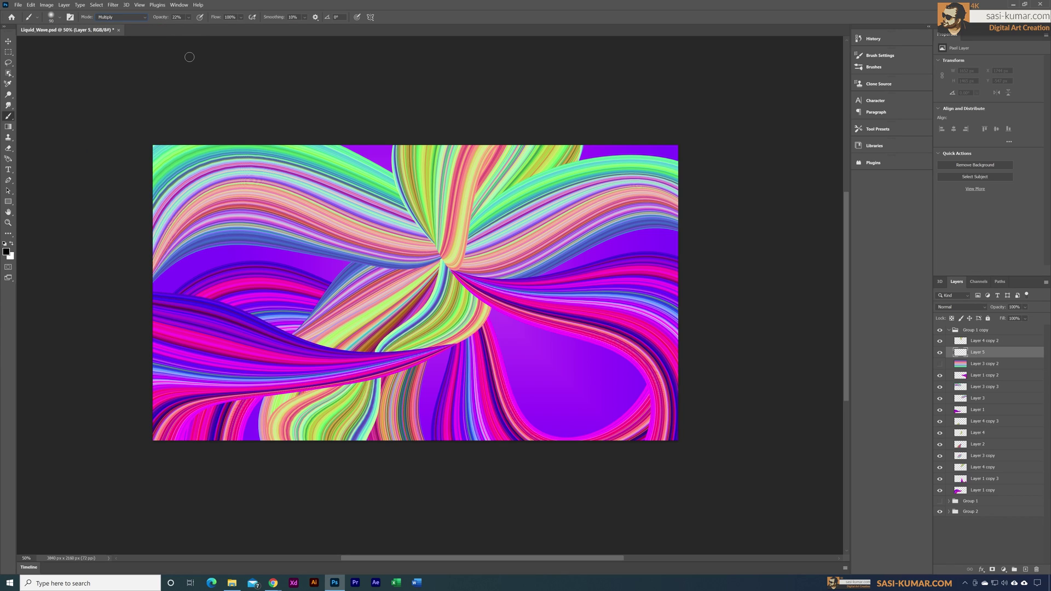
# Step: Paint soft shadows with a 250 px brush along the ribbon folds near the central knot
pyautogui.moveTo(463, 250); pyautogui.dragTo(503, 147)
pyautogui.click(199, 17)
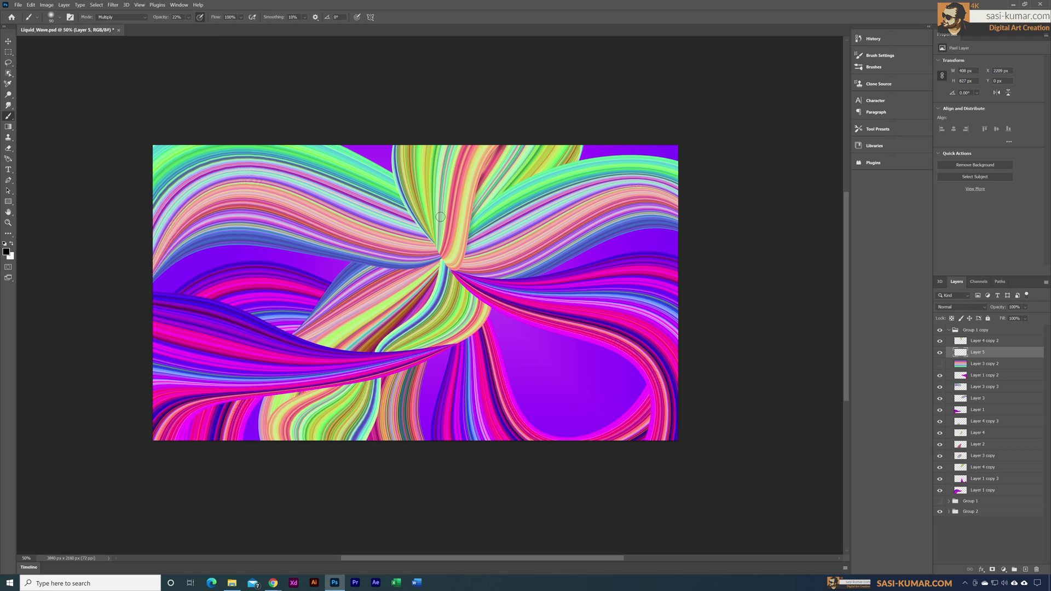
pyautogui.press(']')
pyautogui.press(']')
pyautogui.press(']')
pyautogui.press(']')
pyautogui.press(']')
pyautogui.moveTo(491, 219)
pyautogui.mouseDown()
pyautogui.moveTo(521, 153)
pyautogui.moveTo(467, 276)
pyautogui.moveTo(511, 163)
pyautogui.mouseUp()
pyautogui.moveTo(481, 258); pyautogui.dragTo(513, 160)
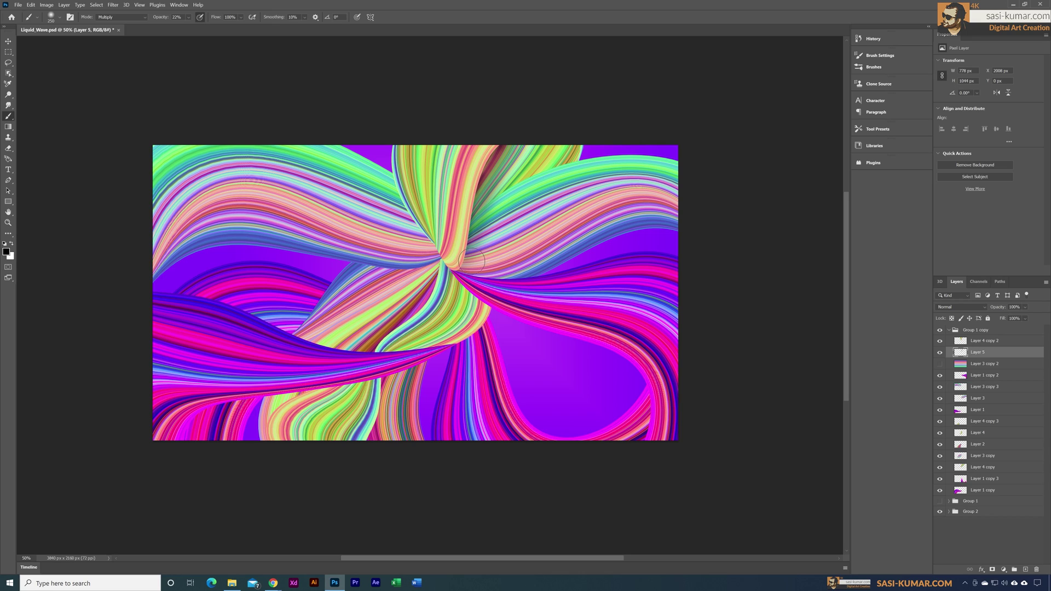
pyautogui.moveTo(481, 258); pyautogui.dragTo(516, 157)
pyautogui.moveTo(474, 265); pyautogui.dragTo(528, 143)
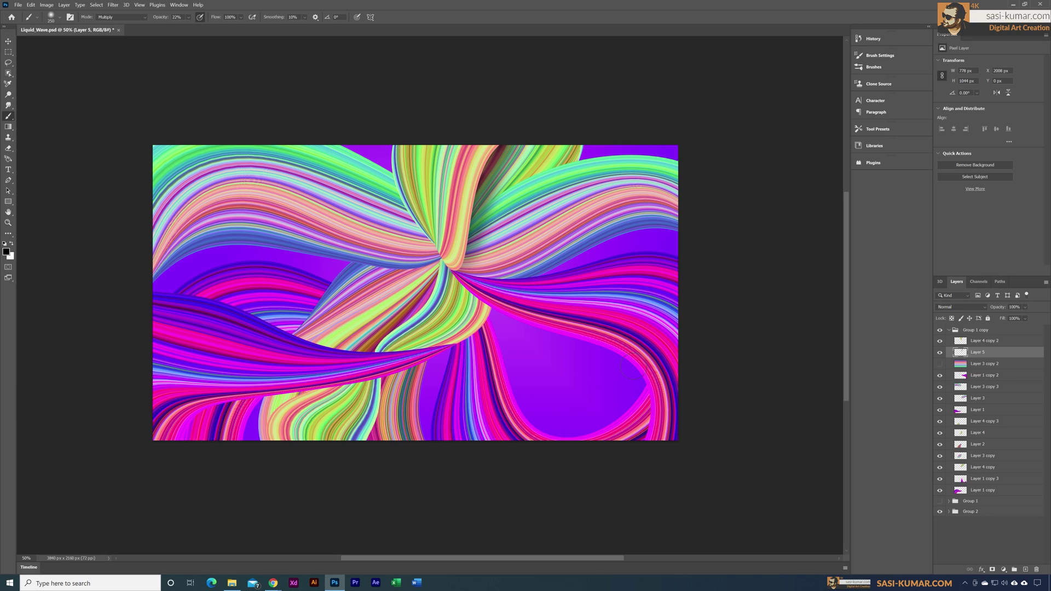
# Step: Add Layer 6 below Layer 3 copy 3 and shade left of the central knot
pyautogui.press('v')
pyautogui.click(368, 233)
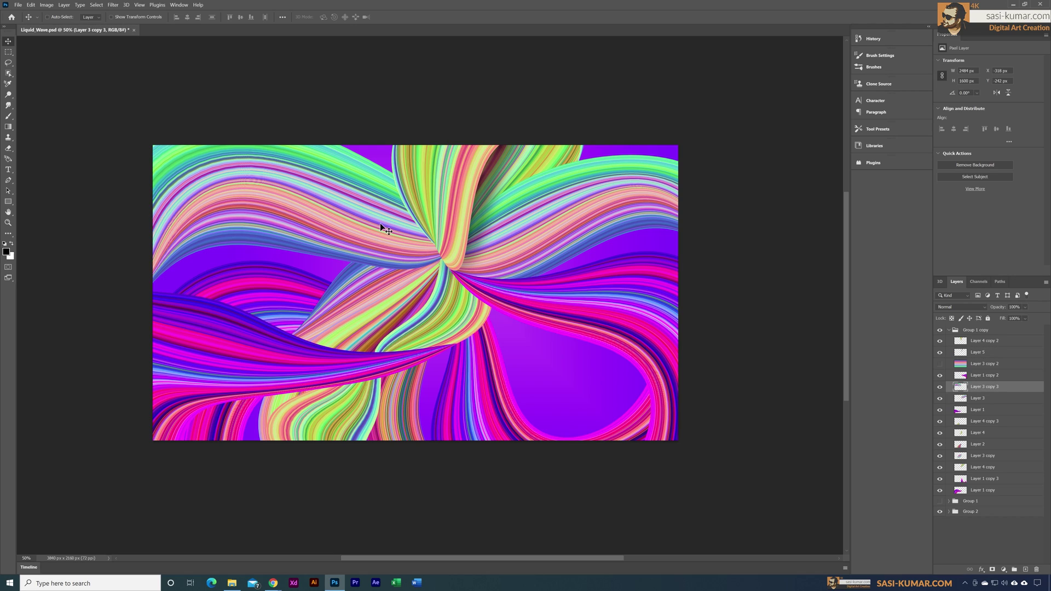
pyautogui.click(1025, 570)
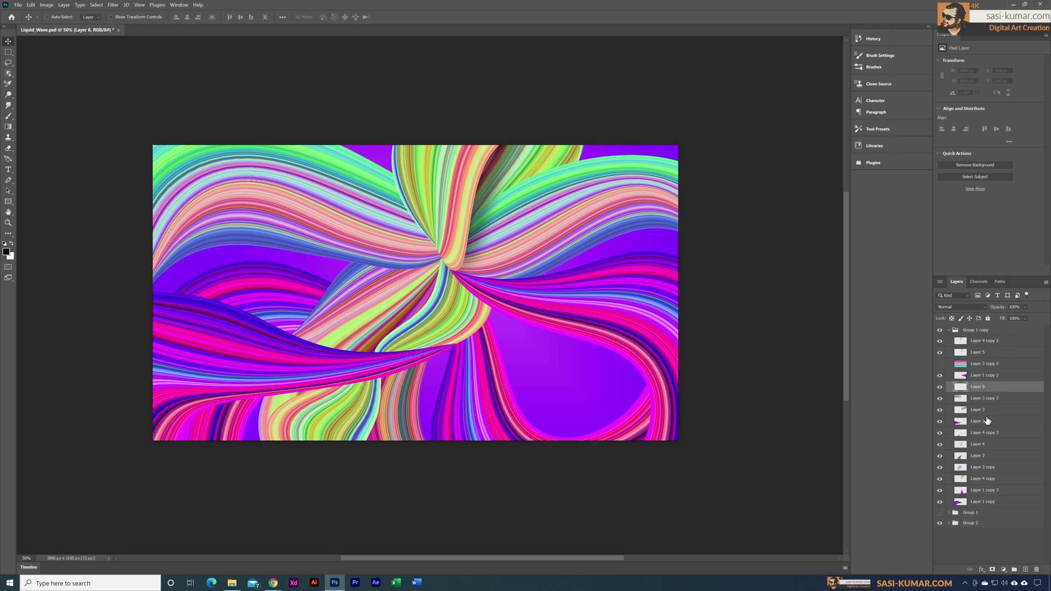
pyautogui.hotkey('ctrl', '[')
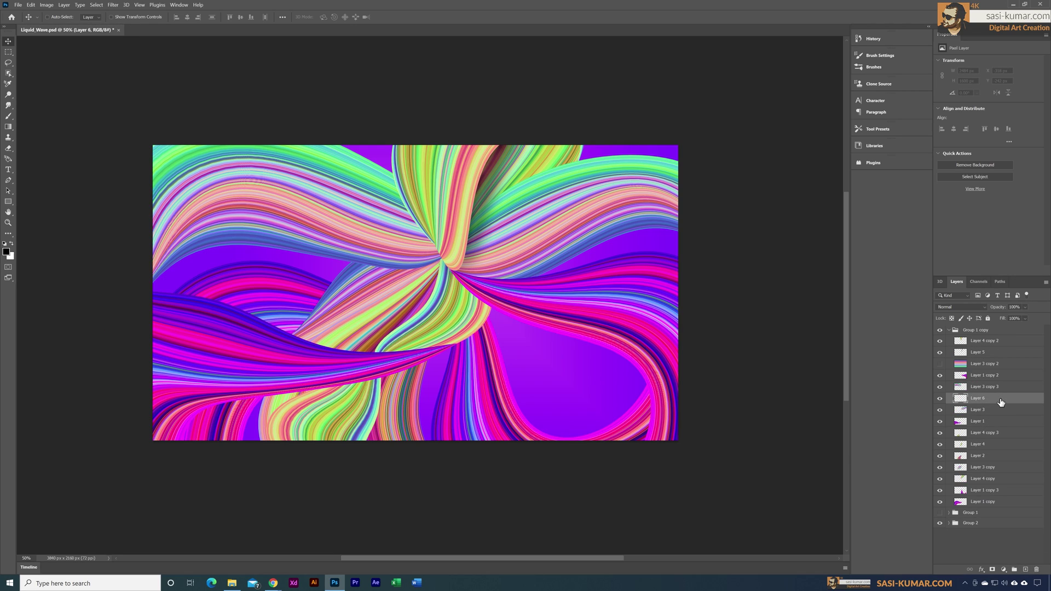
pyautogui.press('b')
pyautogui.moveTo(373, 277)
pyautogui.mouseDown()
pyautogui.moveTo(435, 276)
pyautogui.moveTo(396, 274)
pyautogui.moveTo(432, 266)
pyautogui.moveTo(427, 280)
pyautogui.moveTo(442, 274)
pyautogui.mouseUp()
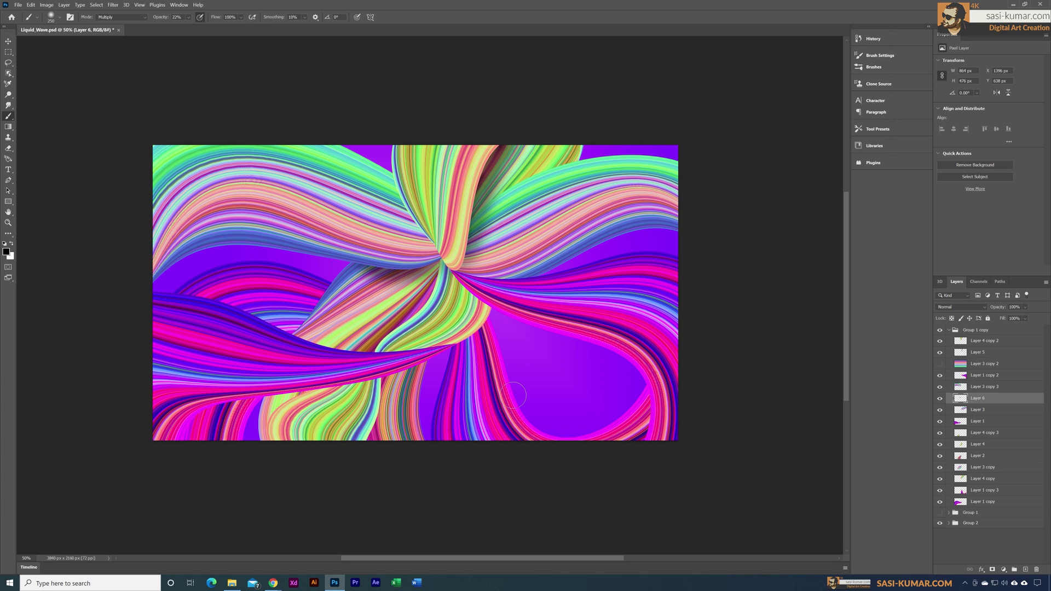
# Step: Add a shadow layer below Layer 1 and shade beneath the lower-left fold
pyautogui.press('v')
pyautogui.keyDown('ctrl'); pyautogui.click(225, 362); pyautogui.keyUp('ctrl')
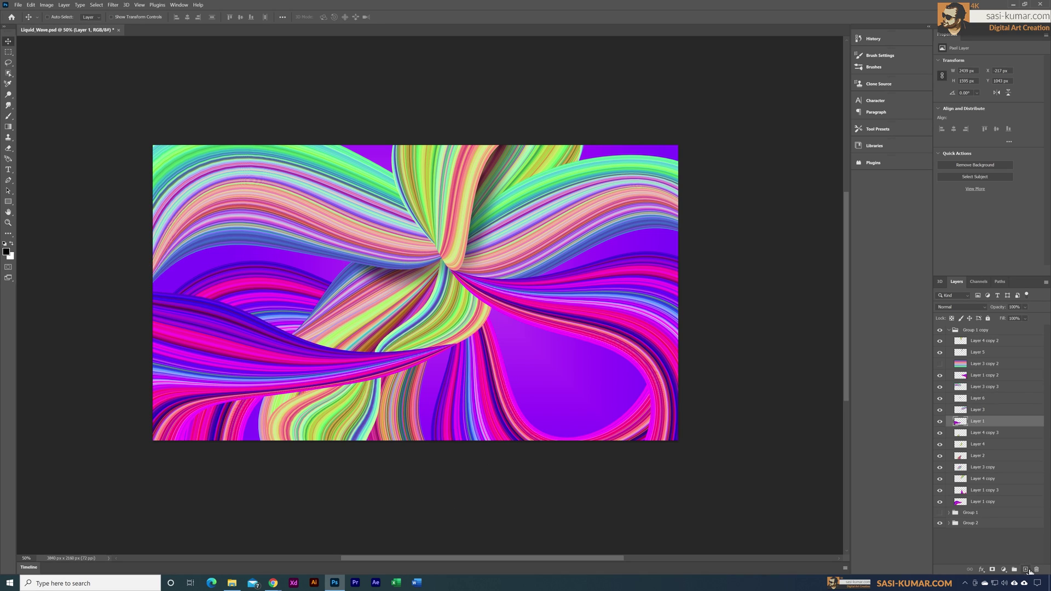
pyautogui.keyDown('ctrl'); pyautogui.click(1025, 570); pyautogui.keyUp('ctrl')
pyautogui.press('b')
pyautogui.moveTo(200, 427)
pyautogui.mouseDown()
pyautogui.moveTo(202, 449)
pyautogui.moveTo(270, 404)
pyautogui.moveTo(246, 415)
pyautogui.moveTo(289, 418)
pyautogui.moveTo(401, 388)
pyautogui.mouseUp()
pyautogui.moveTo(285, 409)
pyautogui.mouseDown()
pyautogui.moveTo(368, 400)
pyautogui.moveTo(348, 407)
pyautogui.moveTo(382, 435)
pyautogui.mouseUp()
# Step: Add shadow layers below Layer 4 copy 3 and Layer 4, shading the central folds
pyautogui.press('v')
pyautogui.keyDown('ctrl'); pyautogui.click(350, 410); pyautogui.keyUp('ctrl')
pyautogui.keyDown('ctrl'); pyautogui.click(1025, 570); pyautogui.keyUp('ctrl')
pyautogui.press('b')
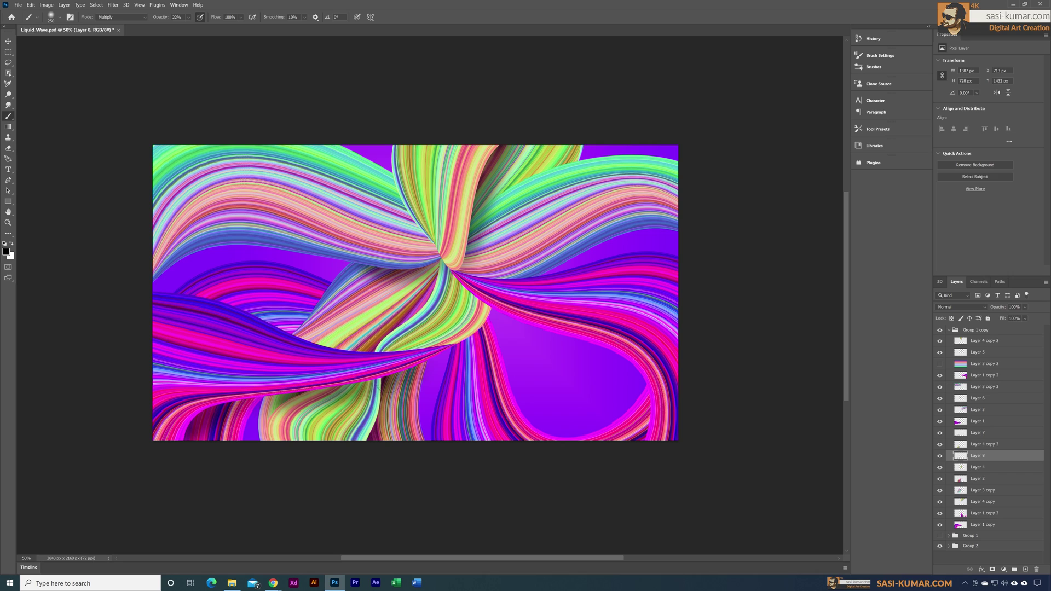
pyautogui.keyDown('ctrl'); pyautogui.click(410, 317); pyautogui.keyUp('ctrl')
pyautogui.moveTo(427, 274); pyautogui.dragTo(356, 282)
pyautogui.keyDown('ctrl'); pyautogui.click(466, 320); pyautogui.keyUp('ctrl')
pyautogui.keyDown('ctrl'); pyautogui.click(1026, 570); pyautogui.keyUp('ctrl')
pyautogui.moveTo(483, 331); pyautogui.dragTo(465, 367)
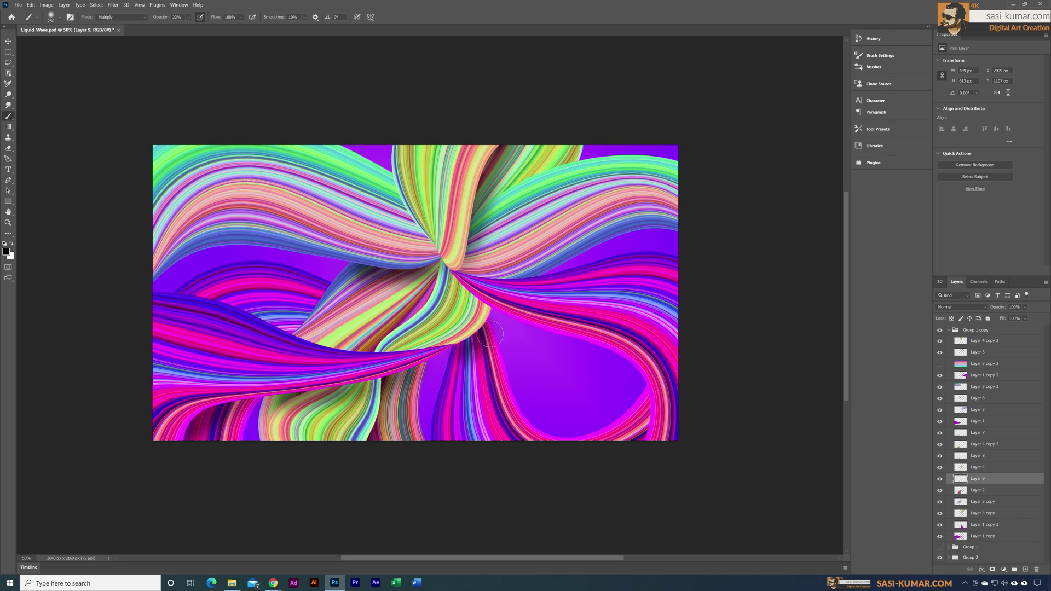
# Step: Add Layer 10 below Layer 1 copy 2 and shade the central folds and right-hand ribbon
pyautogui.keyDown('ctrl'); pyautogui.click(504, 308); pyautogui.keyUp('ctrl')
pyautogui.click(1025, 570)
pyautogui.hotkey('ctrl', '[')
pyautogui.press('b')
pyautogui.moveTo(456, 277)
pyautogui.mouseDown()
pyautogui.moveTo(485, 313)
pyautogui.moveTo(476, 307)
pyautogui.moveTo(395, 351)
pyautogui.mouseUp()
pyautogui.moveTo(608, 189); pyautogui.dragTo(668, 177)
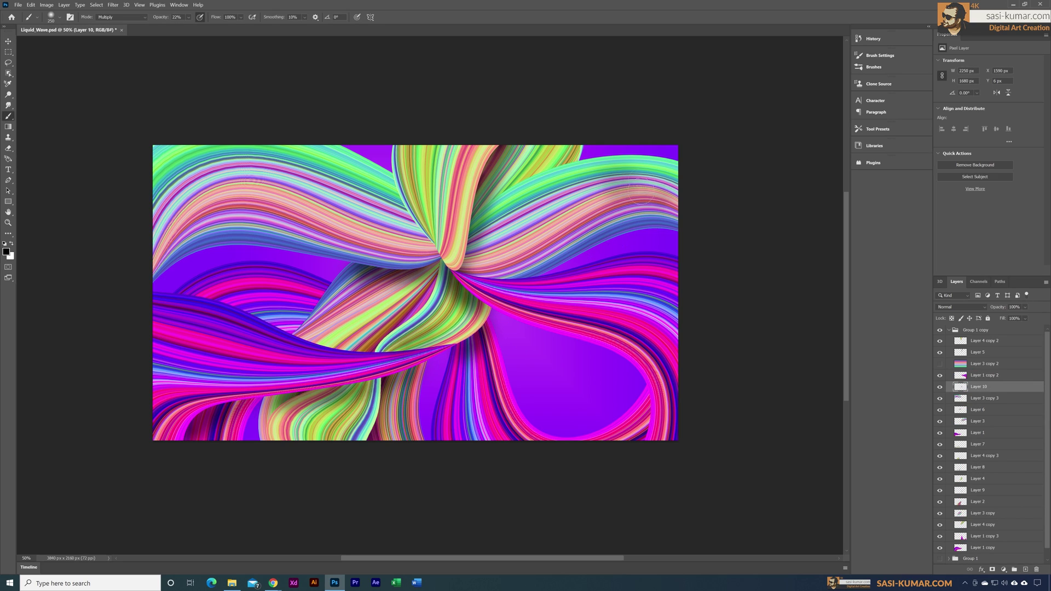
# Step: Add shadow layers for Layer 1 copy 3 and Layer 4 copy, shading the lower-right ribbon and upper-centre fold
pyautogui.keyDown('ctrl'); pyautogui.click(640, 427); pyautogui.keyUp('ctrl')
pyautogui.hotkey('ctrl', 'alt', 'shift', 'n')
pyautogui.moveTo(655, 396); pyautogui.dragTo(632, 438)
pyautogui.moveTo(657, 419); pyautogui.dragTo(616, 442)
pyautogui.keyDown('ctrl'); pyautogui.click(556, 163); pyautogui.keyUp('ctrl')
pyautogui.hotkey('ctrl', 'alt', 'shift', 'n')
pyautogui.moveTo(510, 195)
pyautogui.mouseDown()
pyautogui.moveTo(475, 220)
pyautogui.moveTo(572, 165)
pyautogui.mouseUp()
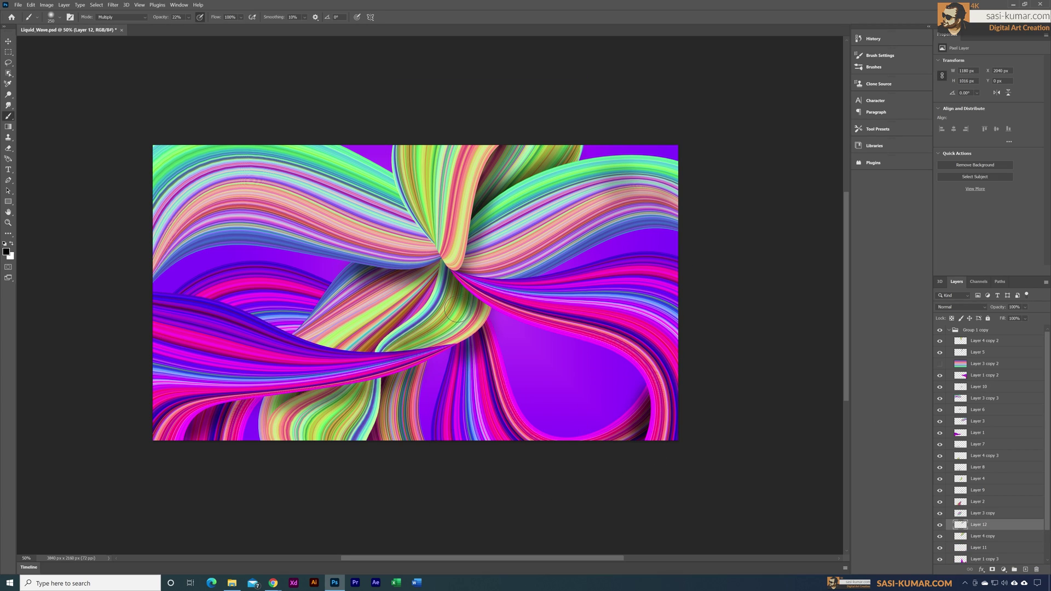
# Step: Create Layer 13 and shade the left ribbons behind the centre fold
pyautogui.keyDown('ctrl'); pyautogui.click(285, 299); pyautogui.keyUp('ctrl')
pyautogui.hotkey('ctrl', 'alt', 'shift', 'n')
pyautogui.moveTo(323, 293); pyautogui.dragTo(267, 341)
pyautogui.moveTo(314, 301); pyautogui.dragTo(268, 325)
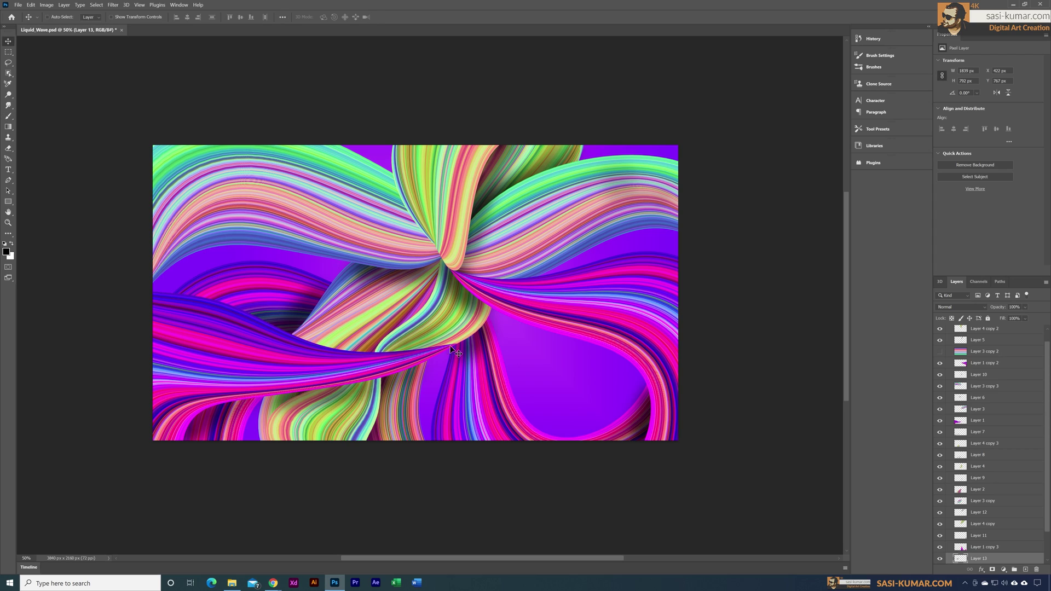
# Step: Shade the left edge of the green ribbon on Layer 9
pyautogui.press('v')
pyautogui.keyDown('ctrl'); pyautogui.click(468, 328); pyautogui.keyUp('ctrl')
pyautogui.click(969, 479)
pyautogui.press('b')
pyautogui.moveTo(426, 298); pyautogui.dragTo(406, 320)
pyautogui.moveTo(433, 273)
pyautogui.mouseDown()
pyautogui.moveTo(372, 350)
pyautogui.moveTo(430, 274)
pyautogui.mouseUp()
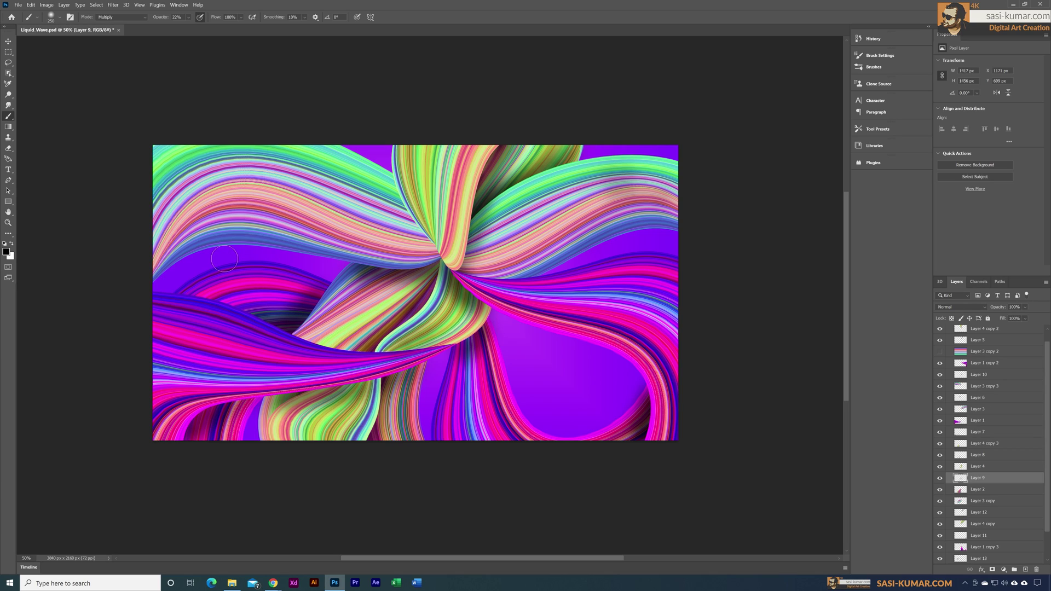
# Step: Add Layer 14 above Layer 3 copy 3 and set the brush opacity to 13%
pyautogui.press('v')
pyautogui.keyDown('ctrl'); pyautogui.click(287, 206); pyautogui.keyUp('ctrl')
pyautogui.click(1026, 570)
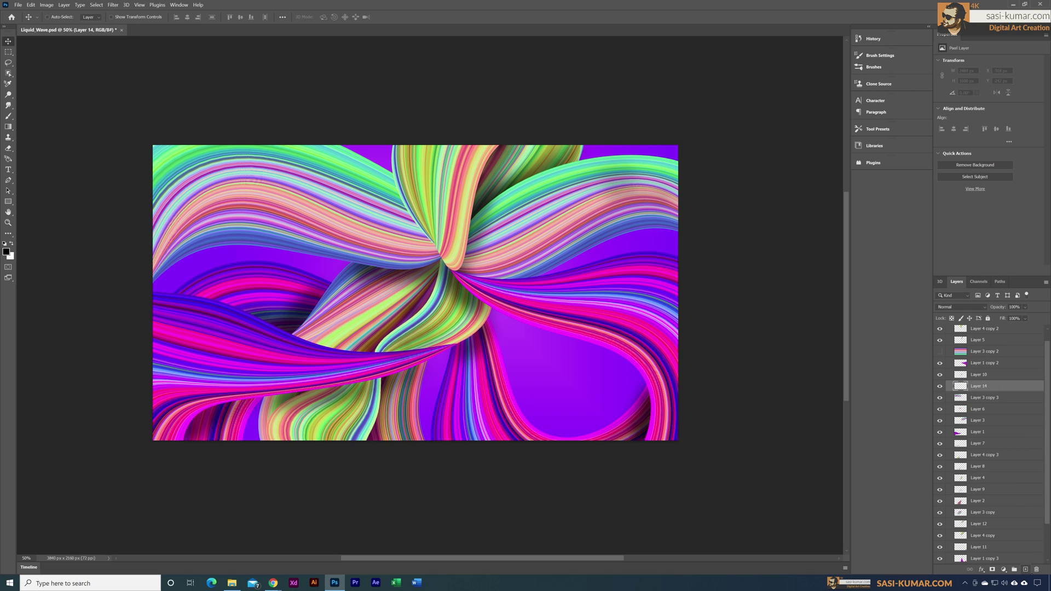
pyautogui.press('b')
pyautogui.click(188, 17)
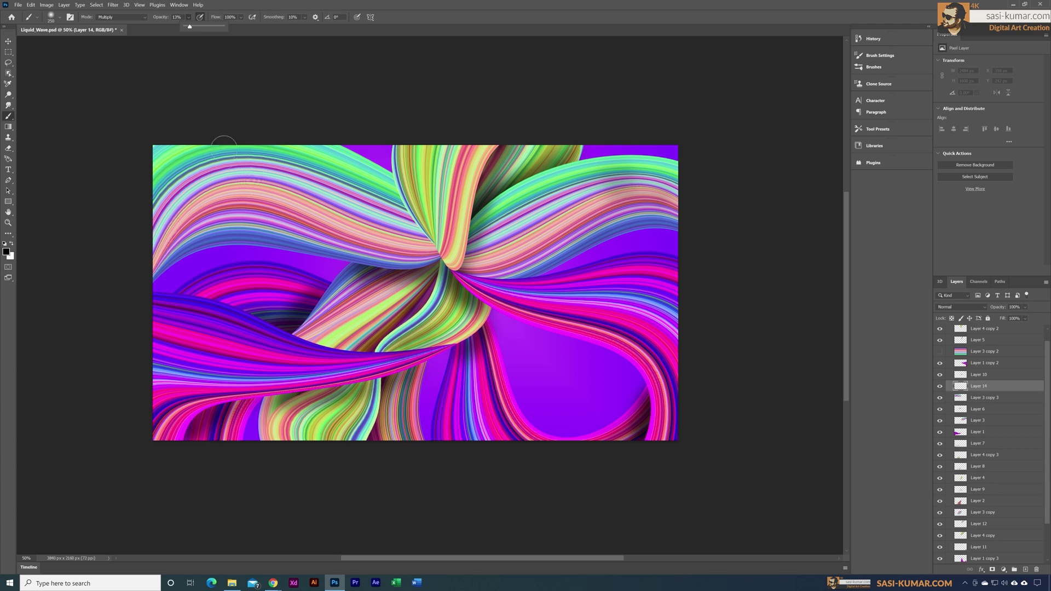
pyautogui.click(195, 237)
# Step: Paint faint broad shading over the ribbons and move Layer 14 above Layer 1 copy 2
pyautogui.moveTo(206, 250)
pyautogui.mouseDown()
pyautogui.moveTo(249, 234)
pyautogui.moveTo(233, 231)
pyautogui.moveTo(317, 240)
pyautogui.moveTo(250, 223)
pyautogui.moveTo(269, 207)
pyautogui.mouseUp()
pyautogui.moveTo(193, 244)
pyautogui.mouseDown()
pyautogui.moveTo(274, 213)
pyautogui.moveTo(328, 236)
pyautogui.mouseUp()
pyautogui.moveTo(244, 212)
pyautogui.mouseDown()
pyautogui.moveTo(282, 179)
pyautogui.moveTo(242, 200)
pyautogui.mouseUp()
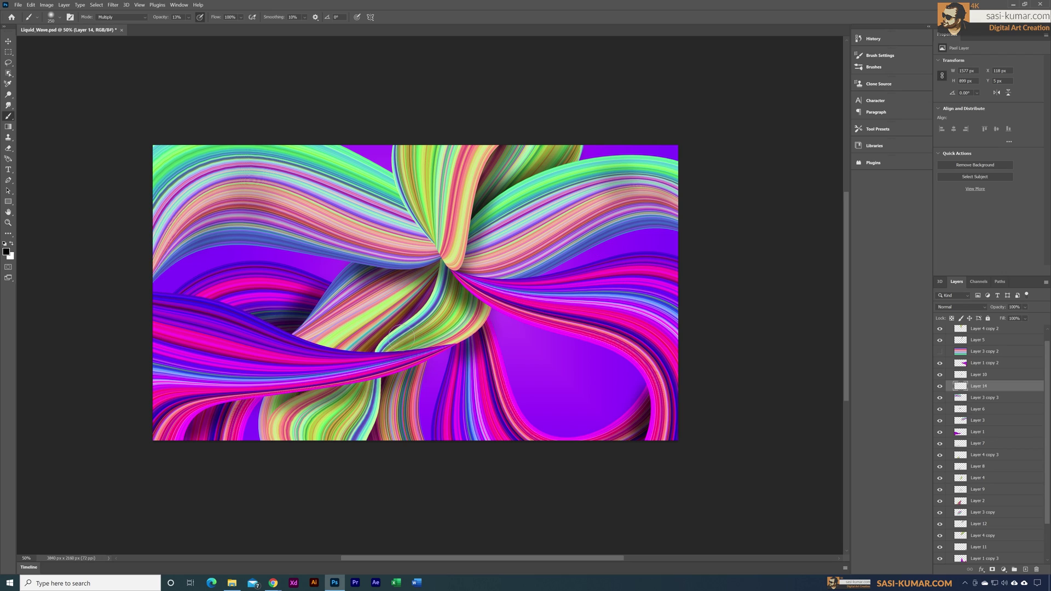
pyautogui.moveTo(220, 382)
pyautogui.mouseDown()
pyautogui.moveTo(263, 378)
pyautogui.moveTo(186, 368)
pyautogui.mouseUp()
pyautogui.moveTo(288, 372)
pyautogui.mouseDown()
pyautogui.moveTo(207, 411)
pyautogui.moveTo(183, 444)
pyautogui.moveTo(271, 394)
pyautogui.mouseUp()
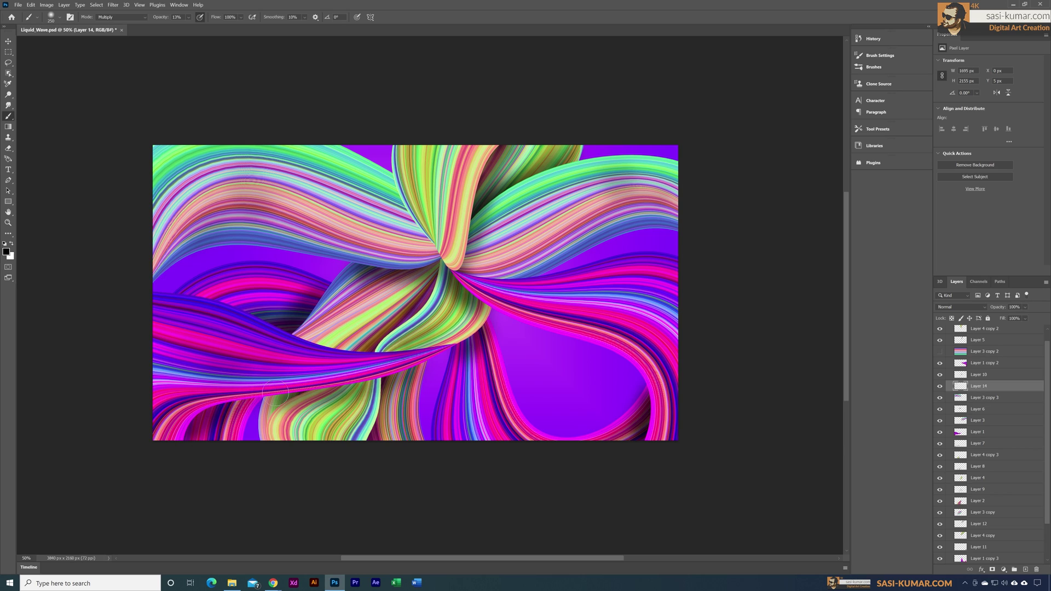
pyautogui.moveTo(292, 316); pyautogui.dragTo(279, 317)
pyautogui.hotkey('ctrl', ']')
pyautogui.hotkey('ctrl', ']')
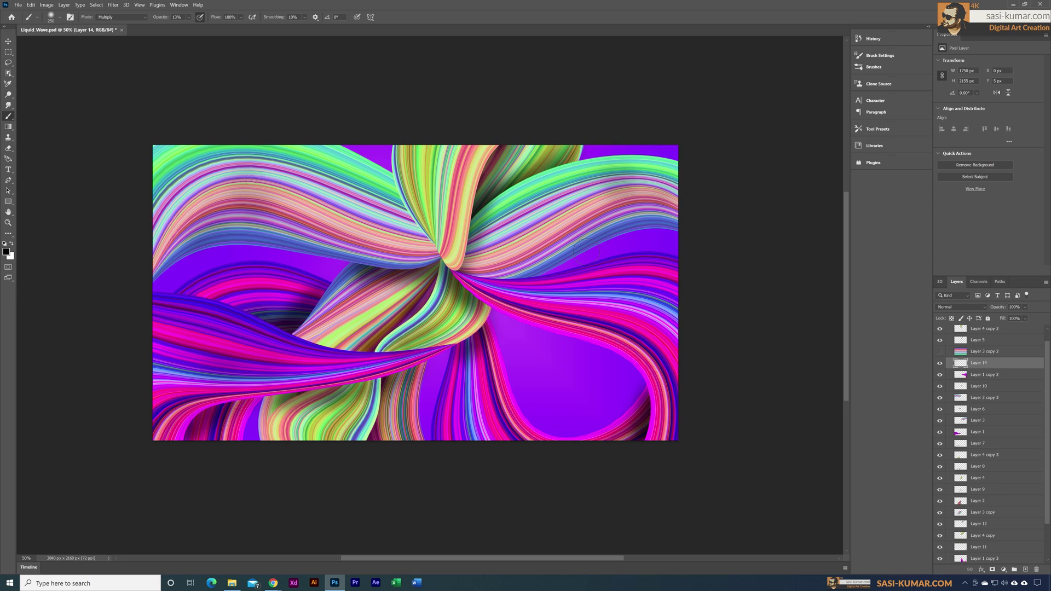
pyautogui.click(642, 230)
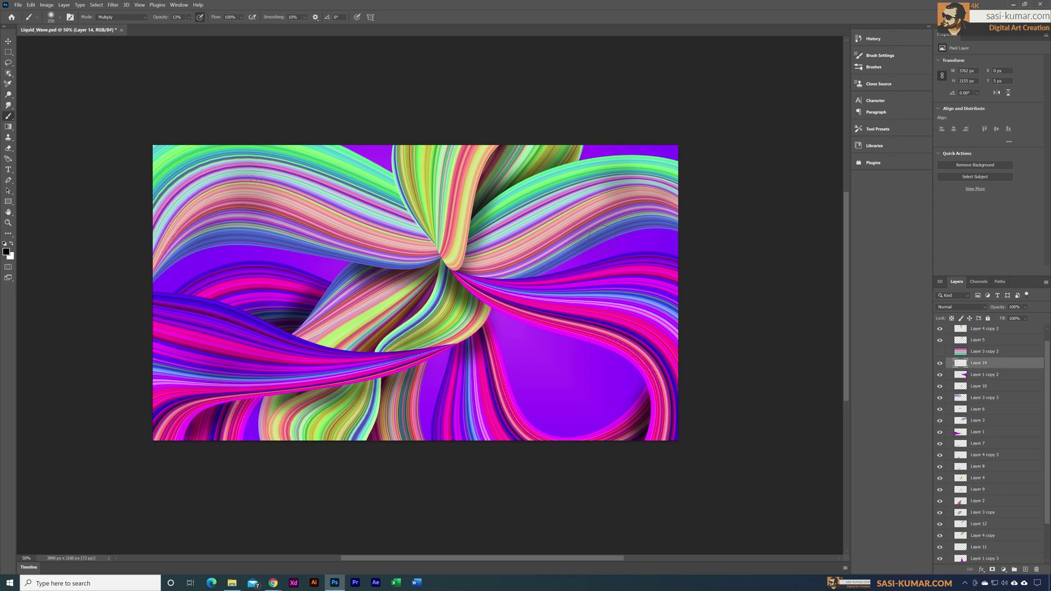
# Step: Paint a faint dark stroke over the upper-right ribbon wave on Layer 14
pyautogui.moveTo(612, 217)
pyautogui.mouseDown()
pyautogui.moveTo(671, 203)
pyautogui.moveTo(613, 201)
pyautogui.mouseUp()
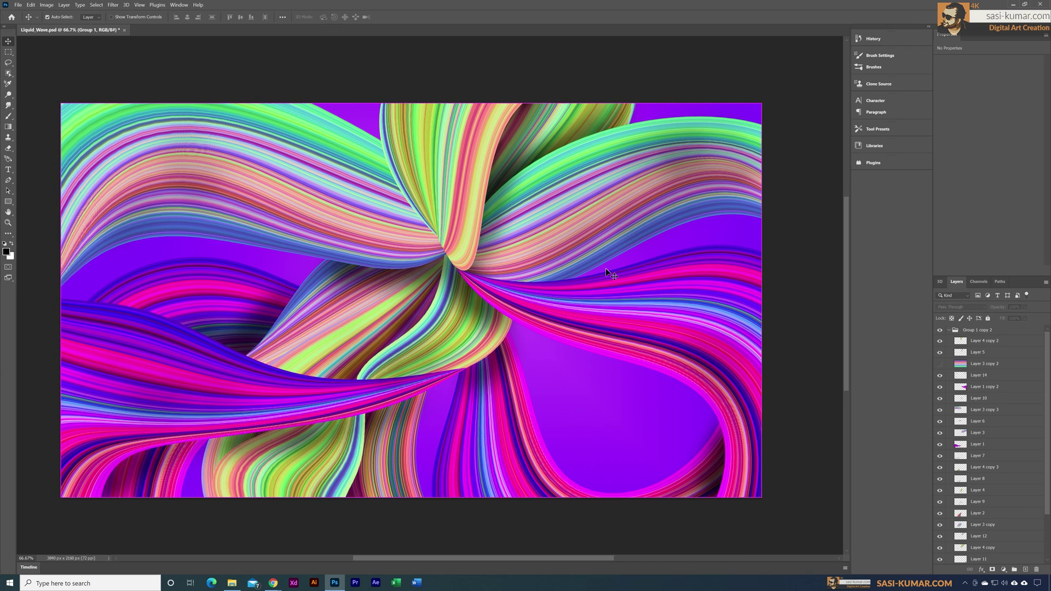
# Step: Collapse and duplicate the ribbon group, then convert Group 1 copy 2 to a smart object
pyautogui.hotkey('ctrl', '-')
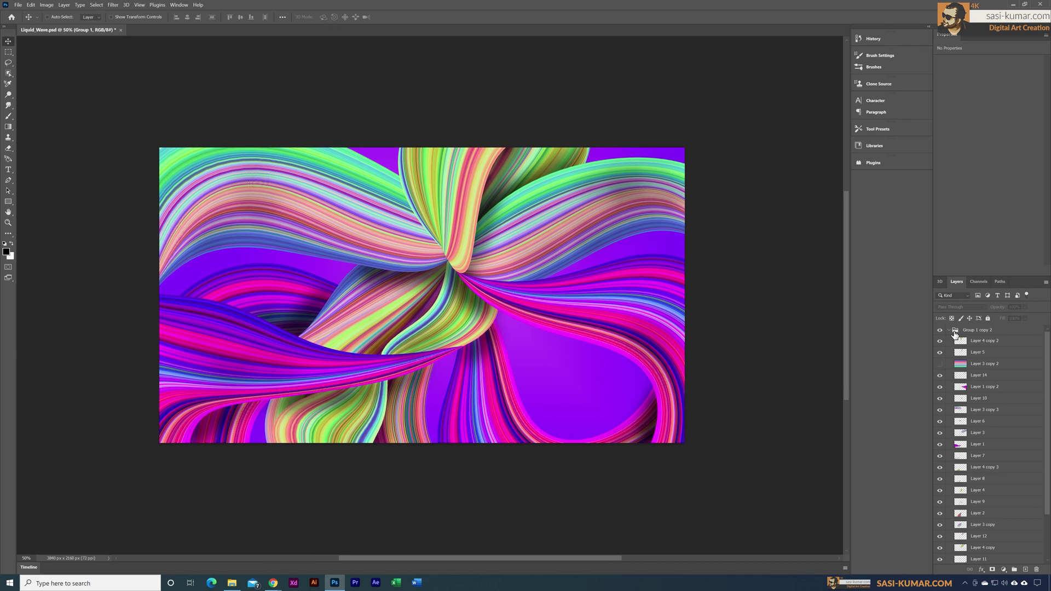
pyautogui.click(953, 331)
pyautogui.click(976, 333)
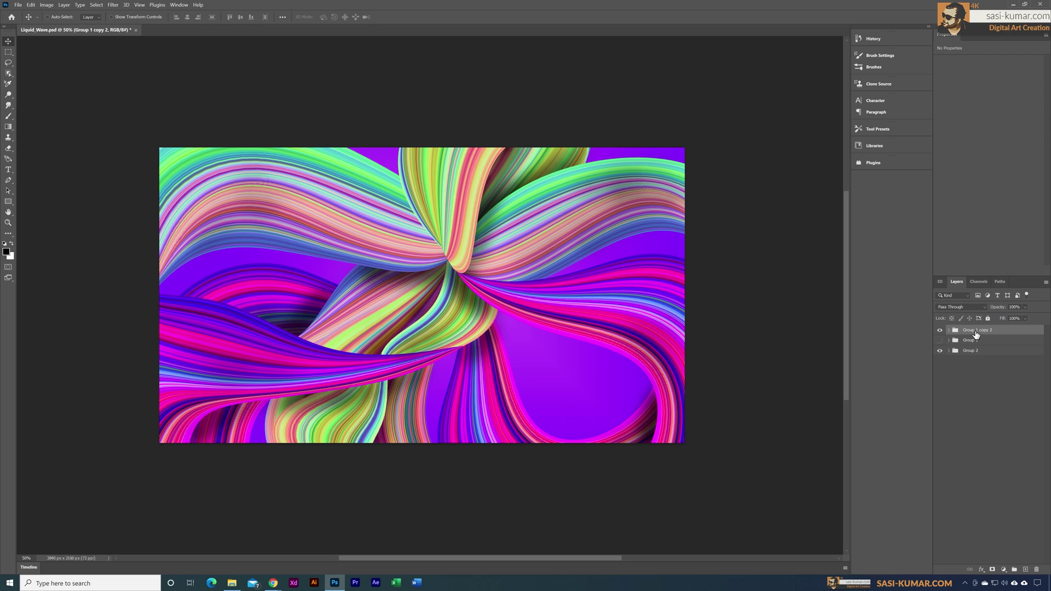
pyautogui.hotkey('ctrl', 'j')
pyautogui.click(974, 343)
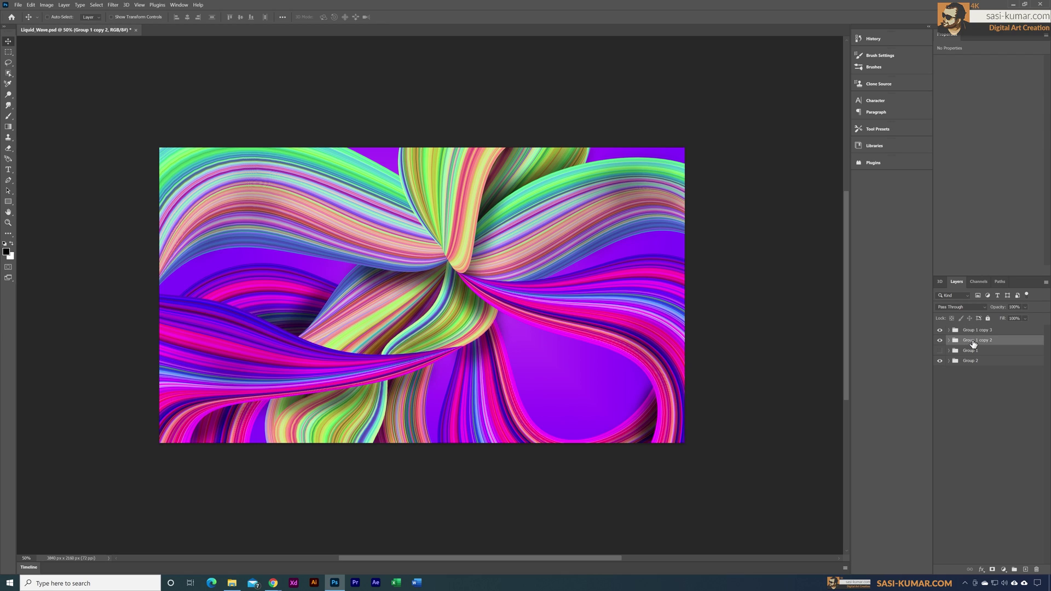
pyautogui.rightClick(973, 343)
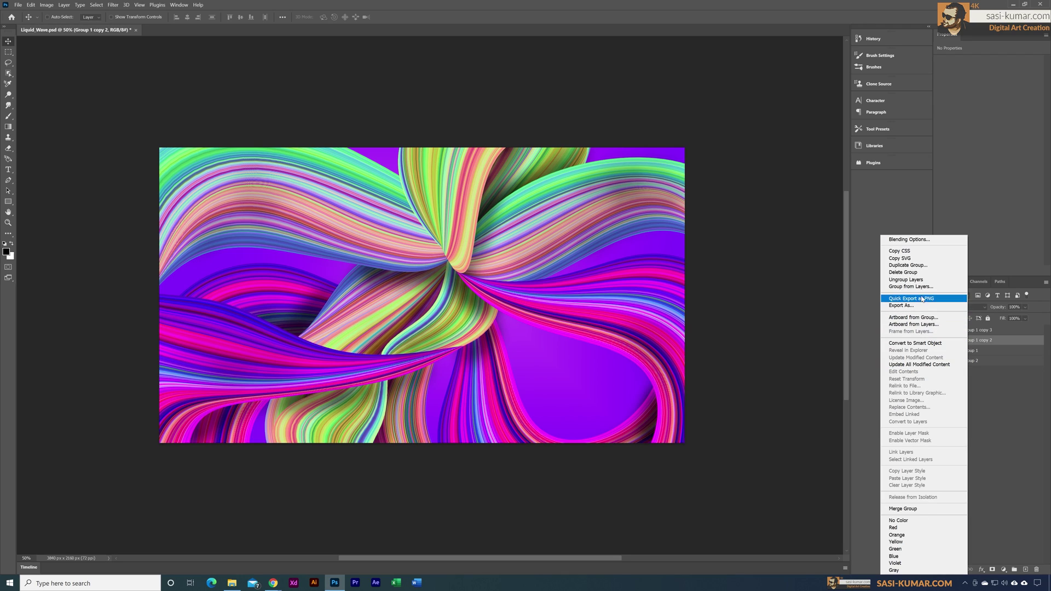
pyautogui.click(942, 343)
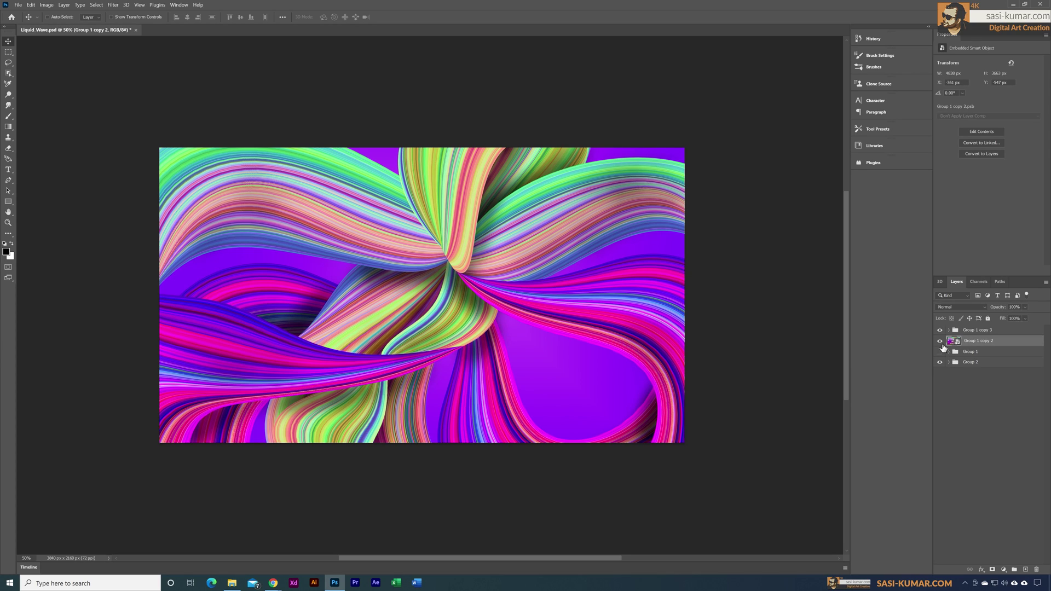
# Step: Hide Group 1 and rotate the ribbon smart object to about -19°
pyautogui.click(940, 351)
pyautogui.hotkey('ctrl', 't')
pyautogui.moveTo(782, 73); pyautogui.dragTo(749, 26)
pyautogui.moveTo(678, 308); pyautogui.dragTo(679, 265)
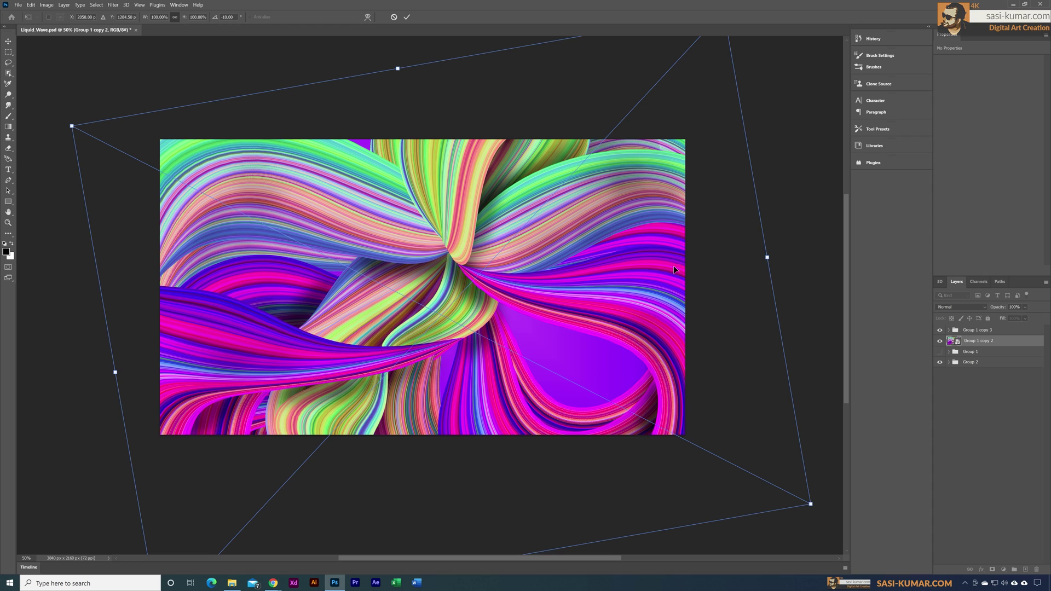
pyautogui.moveTo(815, 519); pyautogui.dragTo(835, 468)
pyautogui.click(408, 16)
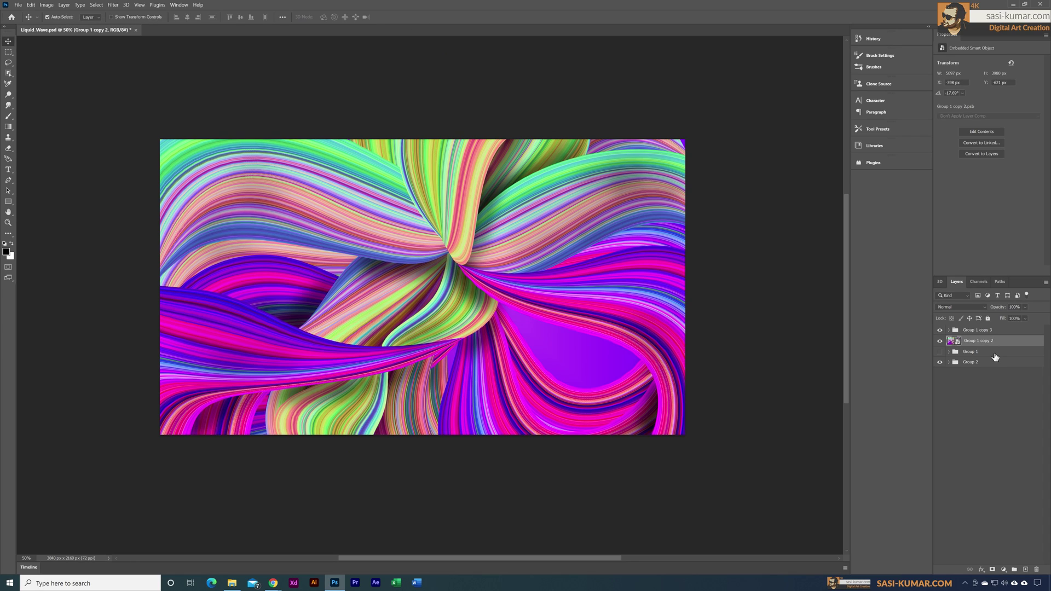
# Step: Duplicate the rotated smart object and rotate Group 1 copy 2 further to about -41°
pyautogui.hotkey('ctrl', 'j')
pyautogui.click(993, 354)
pyautogui.hotkey('ctrl', 't')
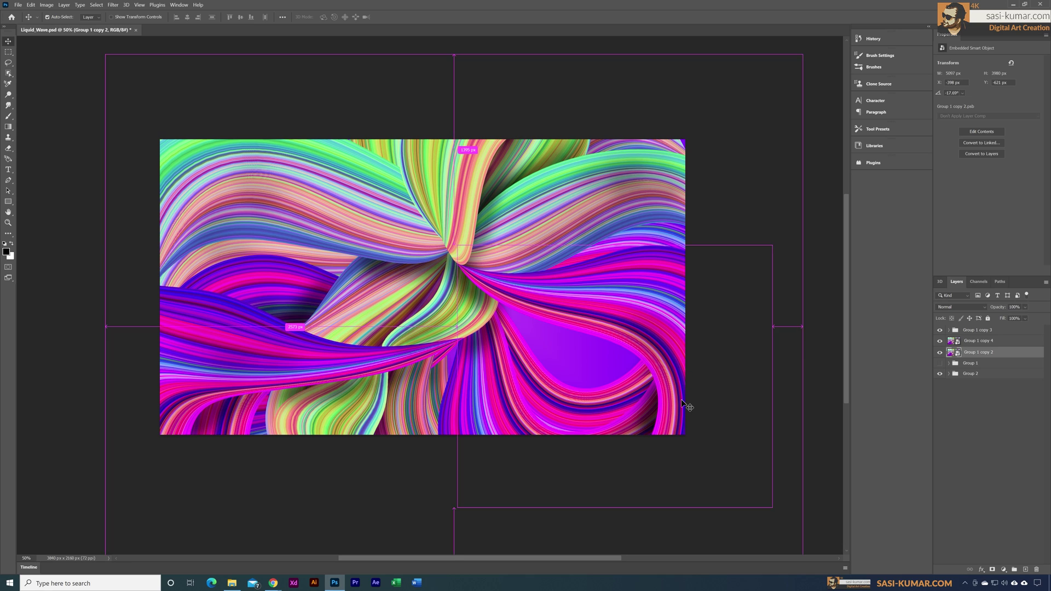
pyautogui.hotkey('ctrl', '-')
pyautogui.moveTo(726, 425); pyautogui.dragTo(779, 294)
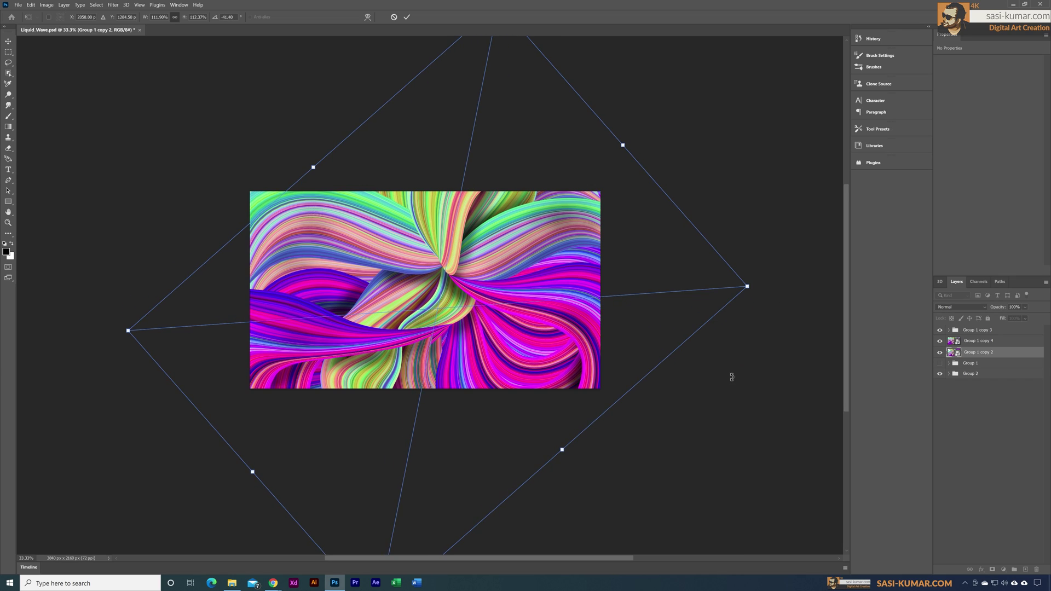
pyautogui.click(409, 19)
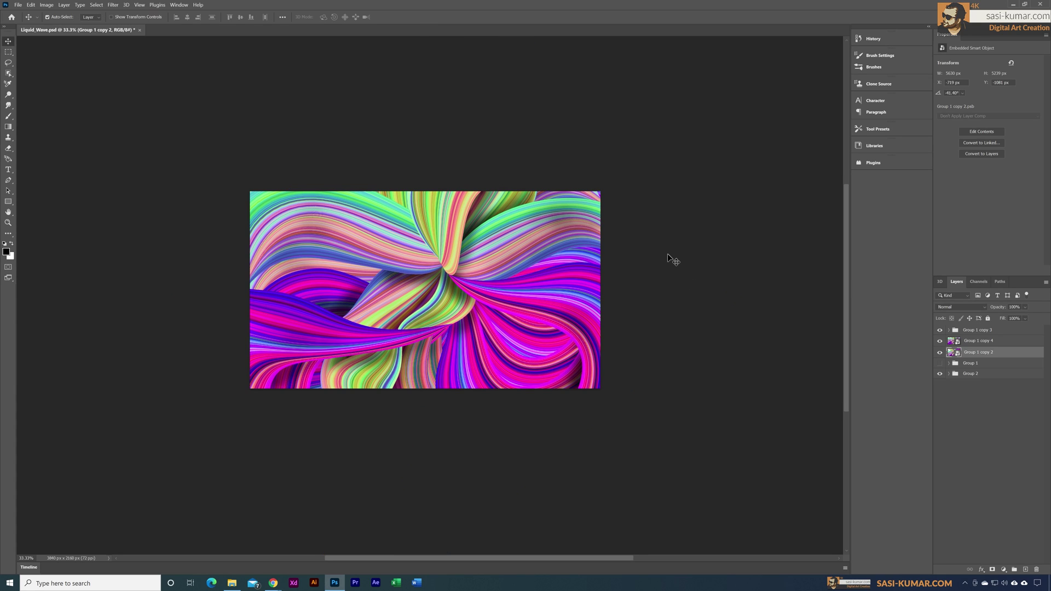
pyautogui.hotkey('ctrl', '+')
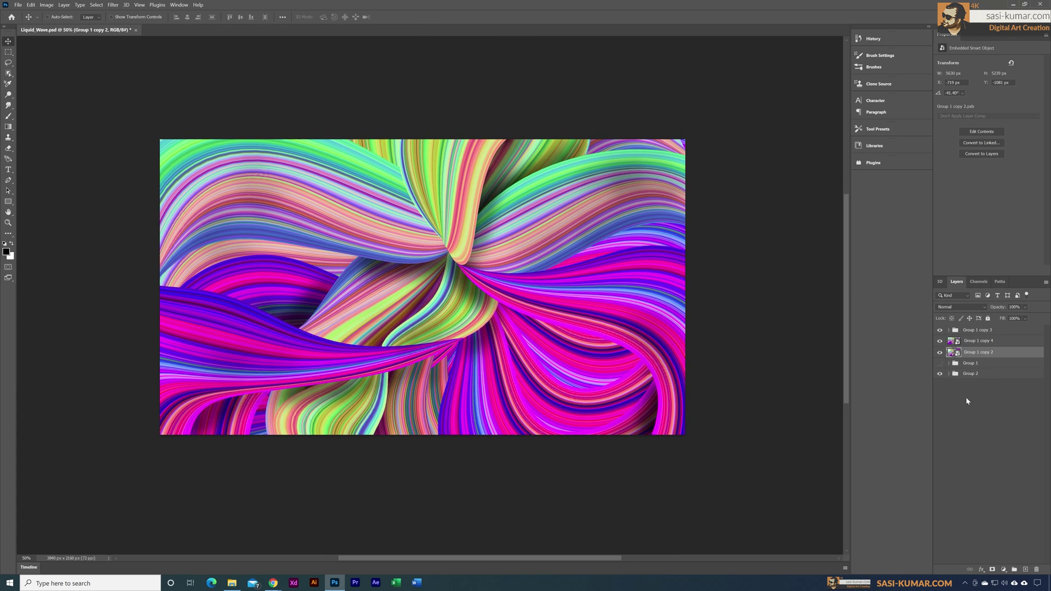
# Step: Add Layer 15 above Group 1 copy 4 and paint soft dark shadows in the ribbon folds
pyautogui.click(980, 341)
pyautogui.click(1026, 570)
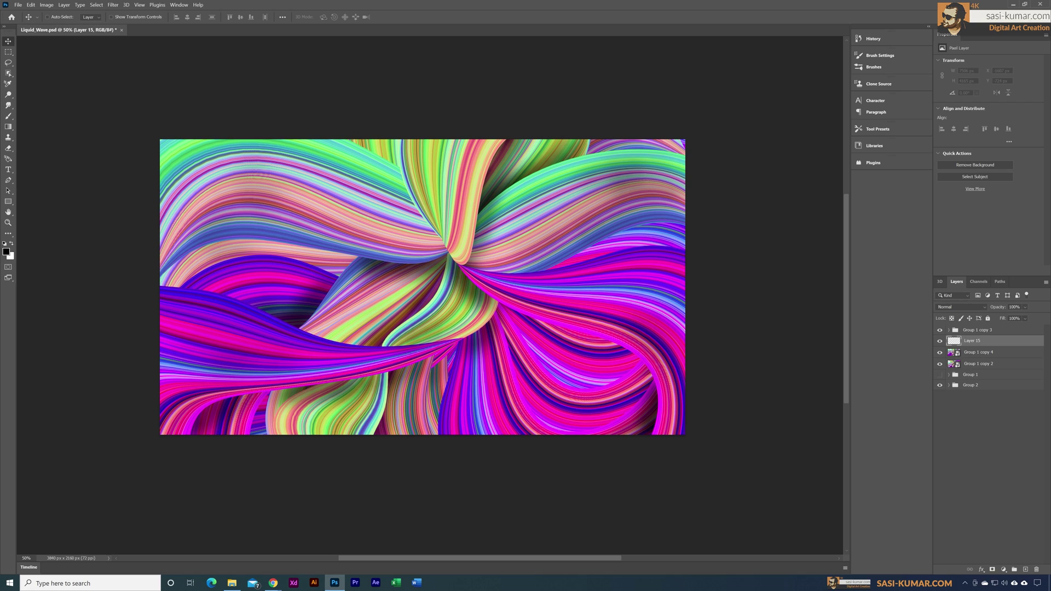
pyautogui.press('b')
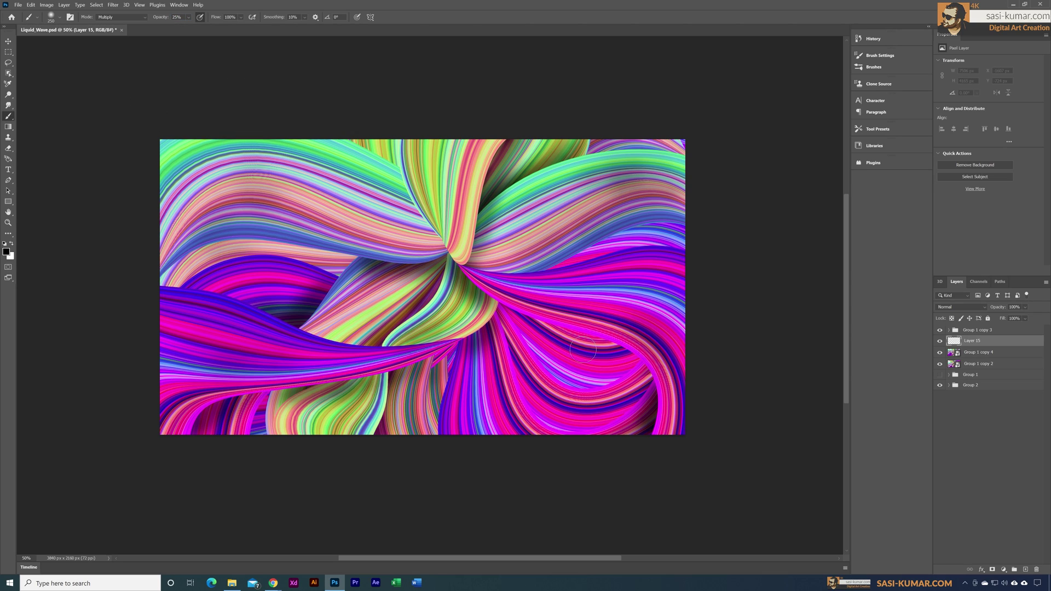
pyautogui.moveTo(501, 312); pyautogui.dragTo(524, 403)
pyautogui.moveTo(564, 454)
pyautogui.mouseDown()
pyautogui.moveTo(552, 433)
pyautogui.moveTo(625, 449)
pyautogui.moveTo(653, 410)
pyautogui.moveTo(604, 445)
pyautogui.moveTo(563, 428)
pyautogui.moveTo(526, 382)
pyautogui.moveTo(519, 353)
pyautogui.moveTo(540, 404)
pyautogui.moveTo(576, 443)
pyautogui.moveTo(650, 438)
pyautogui.moveTo(702, 403)
pyautogui.moveTo(687, 394)
pyautogui.moveTo(597, 438)
pyautogui.moveTo(542, 405)
pyautogui.moveTo(519, 335)
pyautogui.moveTo(527, 367)
pyautogui.moveTo(574, 432)
pyautogui.moveTo(683, 407)
pyautogui.moveTo(692, 394)
pyautogui.moveTo(510, 369)
pyautogui.moveTo(627, 431)
pyautogui.moveTo(479, 402)
pyautogui.mouseUp()
pyautogui.moveTo(580, 291)
pyautogui.mouseDown()
pyautogui.moveTo(630, 247)
pyautogui.moveTo(674, 252)
pyautogui.moveTo(630, 153)
pyautogui.moveTo(356, 277)
pyautogui.moveTo(164, 272)
pyautogui.moveTo(284, 247)
pyautogui.moveTo(378, 145)
pyautogui.moveTo(400, 253)
pyautogui.moveTo(366, 271)
pyautogui.moveTo(378, 266)
pyautogui.mouseUp()
pyautogui.moveTo(260, 454); pyautogui.dragTo(270, 468)
pyautogui.moveTo(241, 241)
pyautogui.mouseDown()
pyautogui.moveTo(377, 279)
pyautogui.moveTo(170, 274)
pyautogui.moveTo(340, 252)
pyautogui.mouseUp()
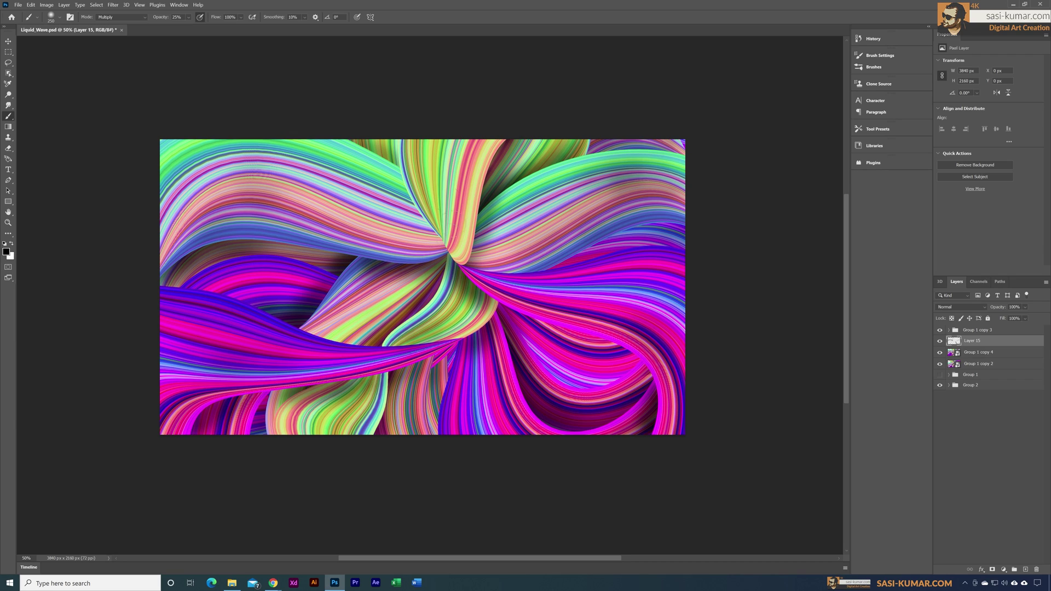
pyautogui.moveTo(447, 362); pyautogui.dragTo(437, 461)
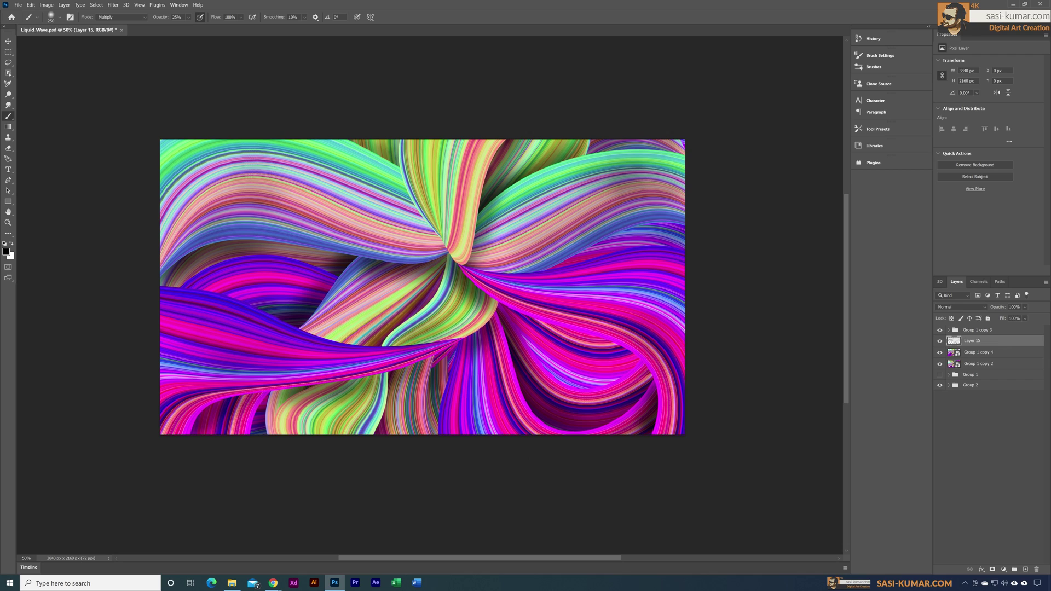
# Step: Add Layer 16 above Group 1 copy 2 with lower-right shadows, then darken left, top and corner shadows on Layer 15
pyautogui.click(1014, 366)
pyautogui.click(1026, 570)
pyautogui.moveTo(527, 332)
pyautogui.mouseDown()
pyautogui.moveTo(646, 398)
pyautogui.moveTo(532, 338)
pyautogui.moveTo(520, 319)
pyautogui.moveTo(602, 378)
pyautogui.moveTo(649, 328)
pyautogui.moveTo(739, 163)
pyautogui.moveTo(403, 273)
pyautogui.moveTo(277, 339)
pyautogui.moveTo(452, 361)
pyautogui.moveTo(369, 179)
pyautogui.moveTo(525, 329)
pyautogui.moveTo(621, 326)
pyautogui.moveTo(547, 334)
pyautogui.moveTo(393, 415)
pyautogui.moveTo(272, 419)
pyautogui.mouseUp()
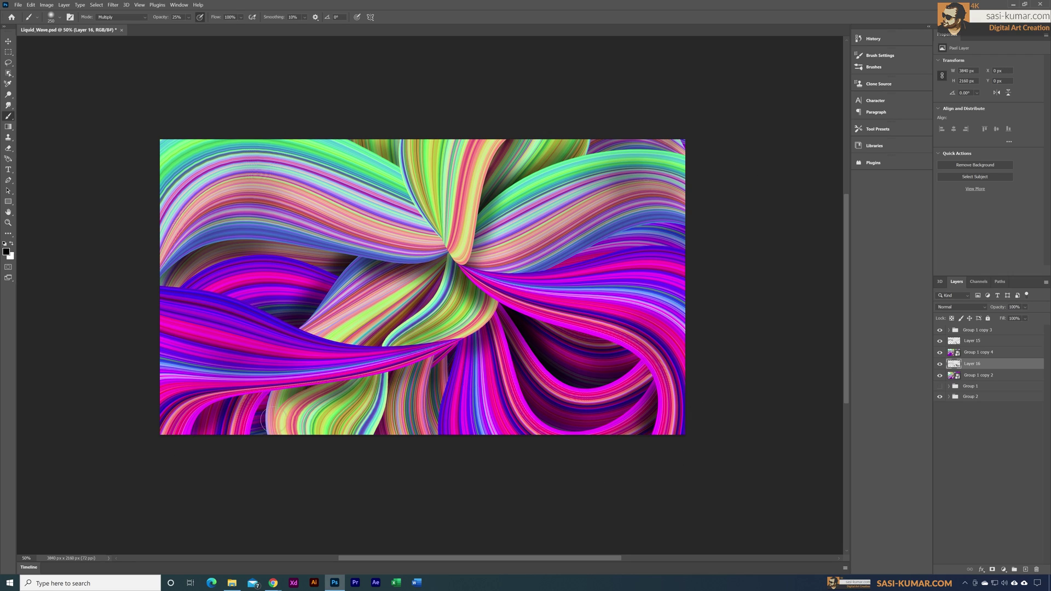
pyautogui.click(984, 342)
pyautogui.moveTo(217, 262); pyautogui.dragTo(171, 275)
pyautogui.moveTo(415, 191); pyautogui.dragTo(380, 147)
pyautogui.moveTo(673, 134); pyautogui.dragTo(660, 140)
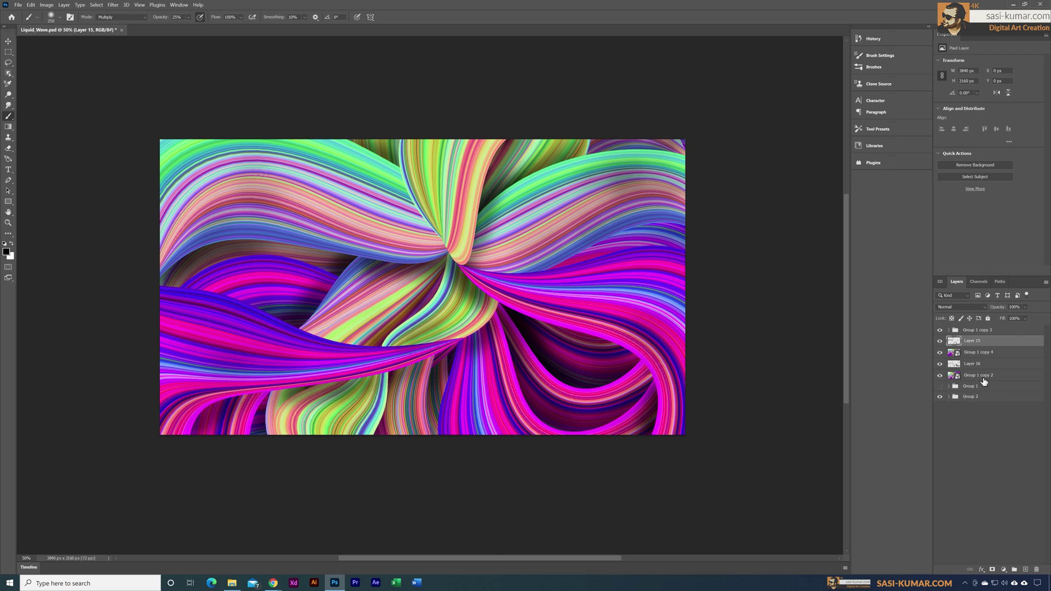
# Step: Apply a 1 px Gaussian Blur to Group 1 copy 4
pyautogui.click(978, 355)
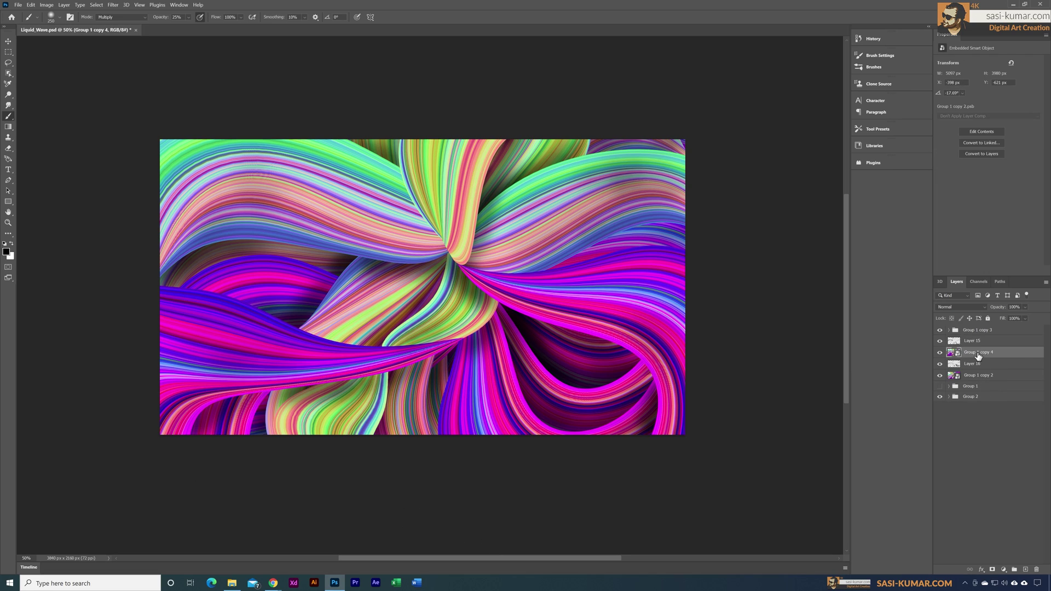
pyautogui.click(114, 6)
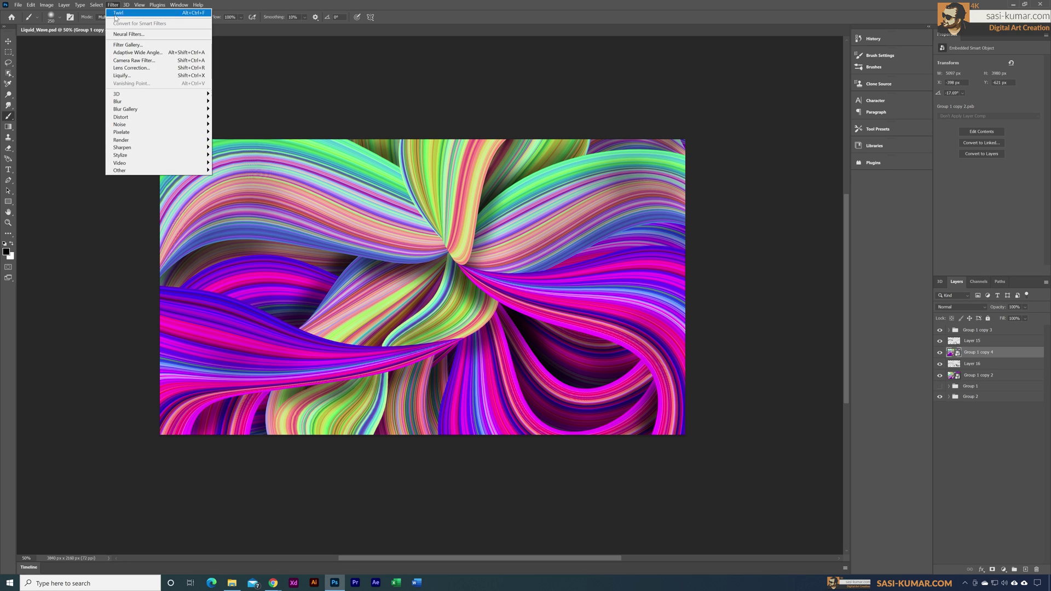
pyautogui.moveTo(180, 104)
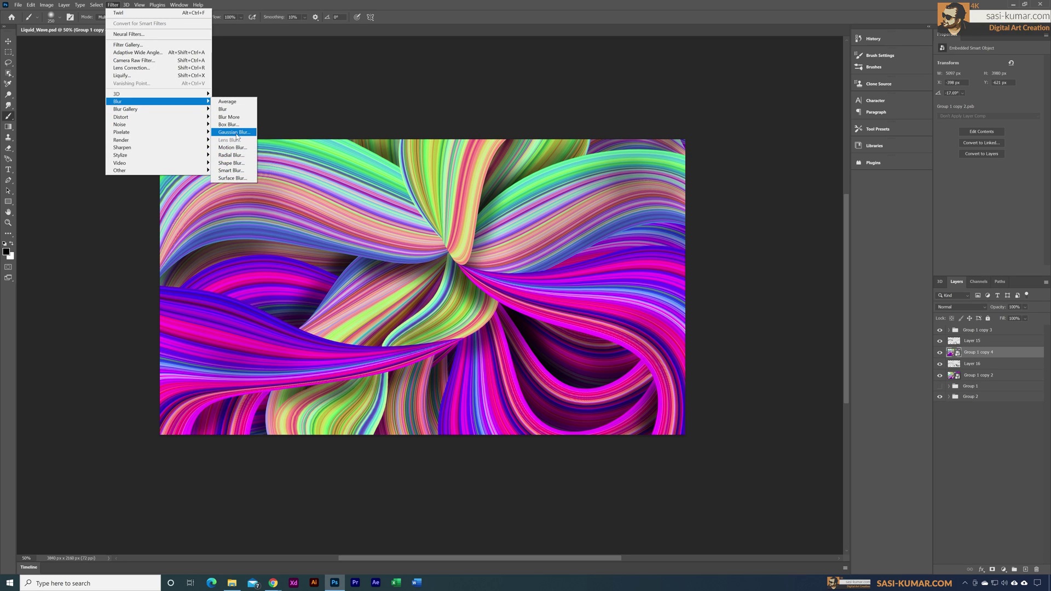
pyautogui.click(235, 132)
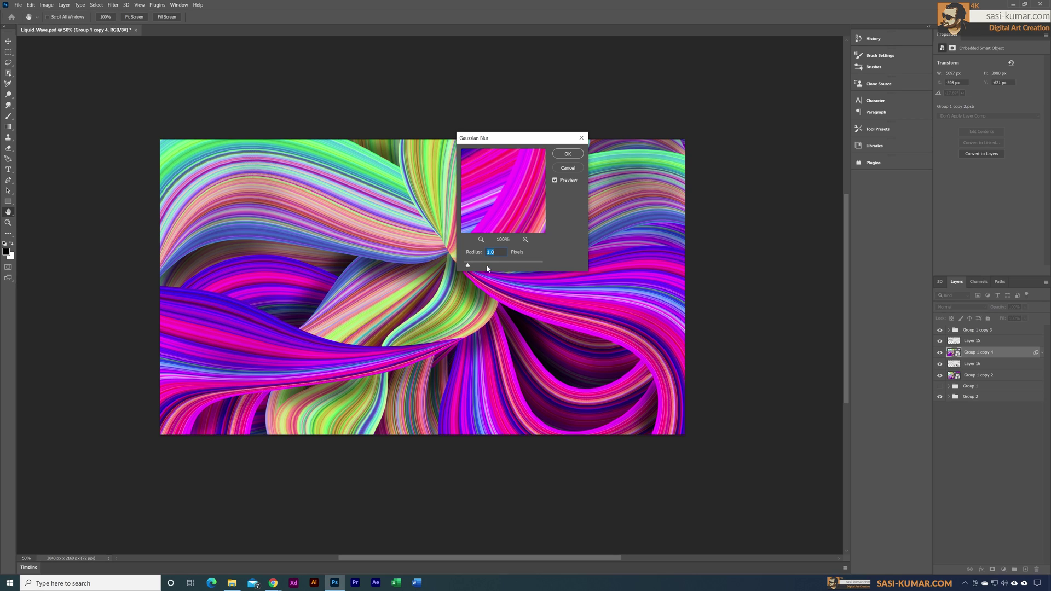
pyautogui.click(567, 154)
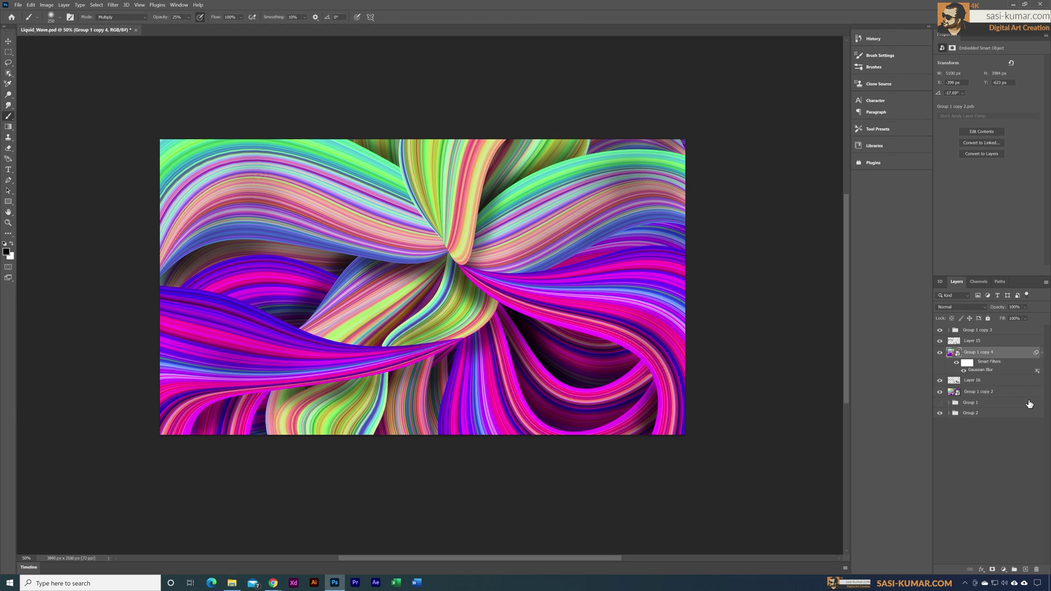
# Step: Apply a 2 px Gaussian Blur to Group 1 copy 2
pyautogui.click(988, 392)
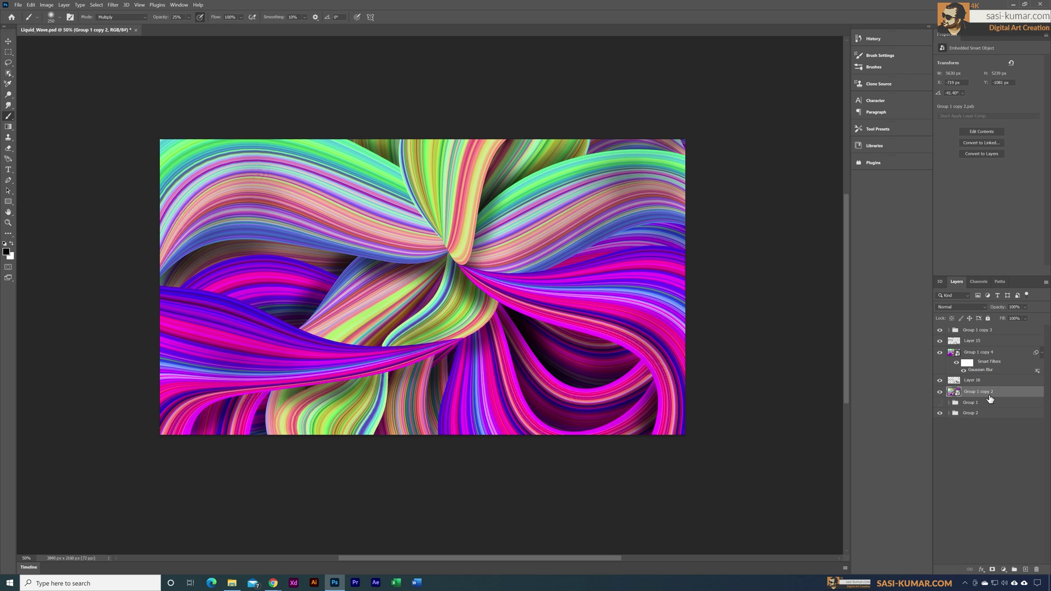
pyautogui.click(113, 5)
pyautogui.moveTo(155, 105)
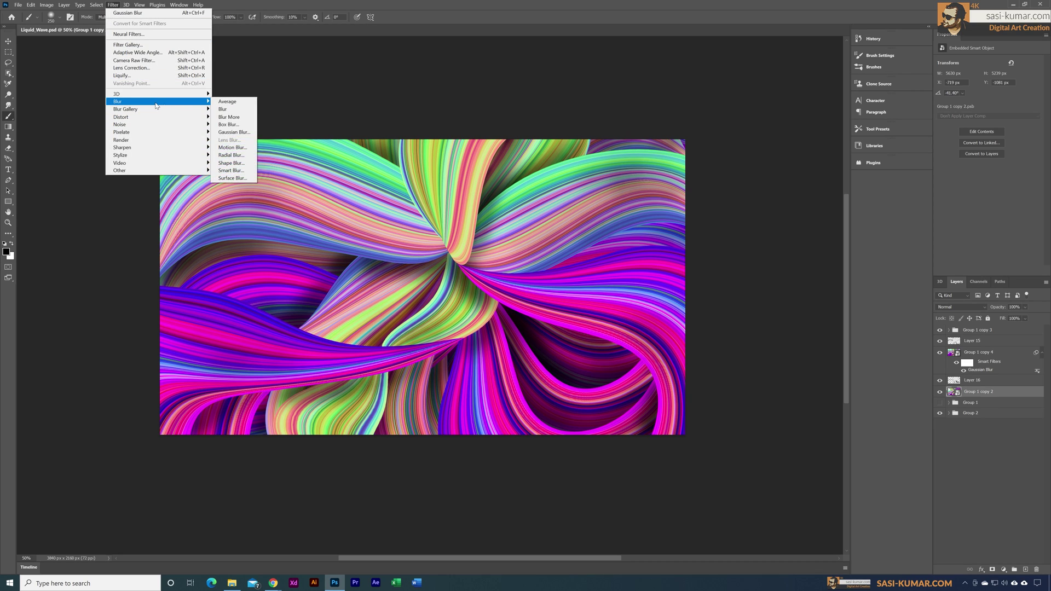
pyautogui.click(234, 132)
pyautogui.write('2')
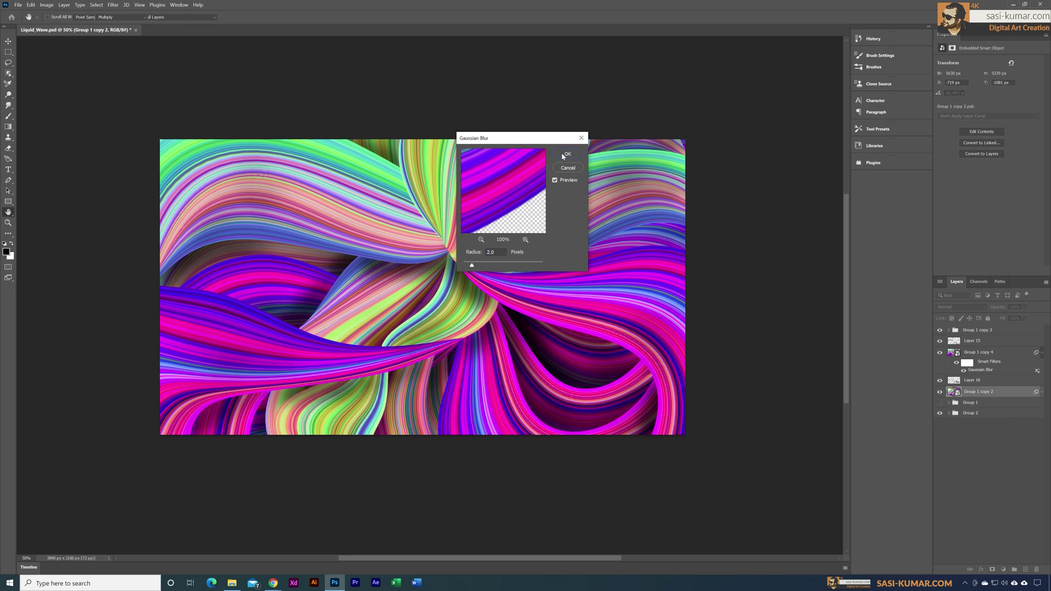
pyautogui.click(568, 154)
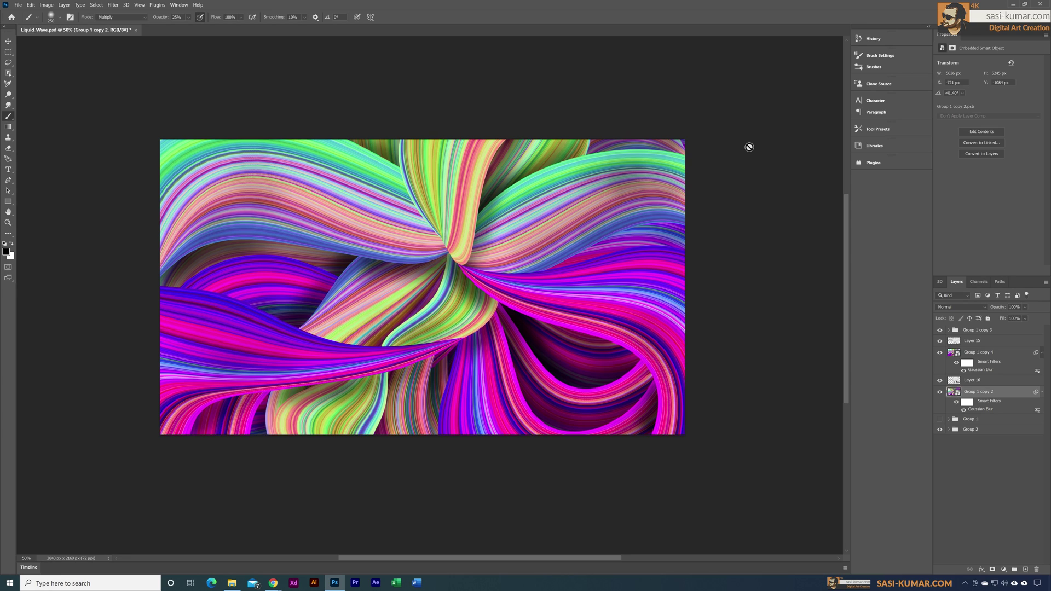
pyautogui.click(8, 42)
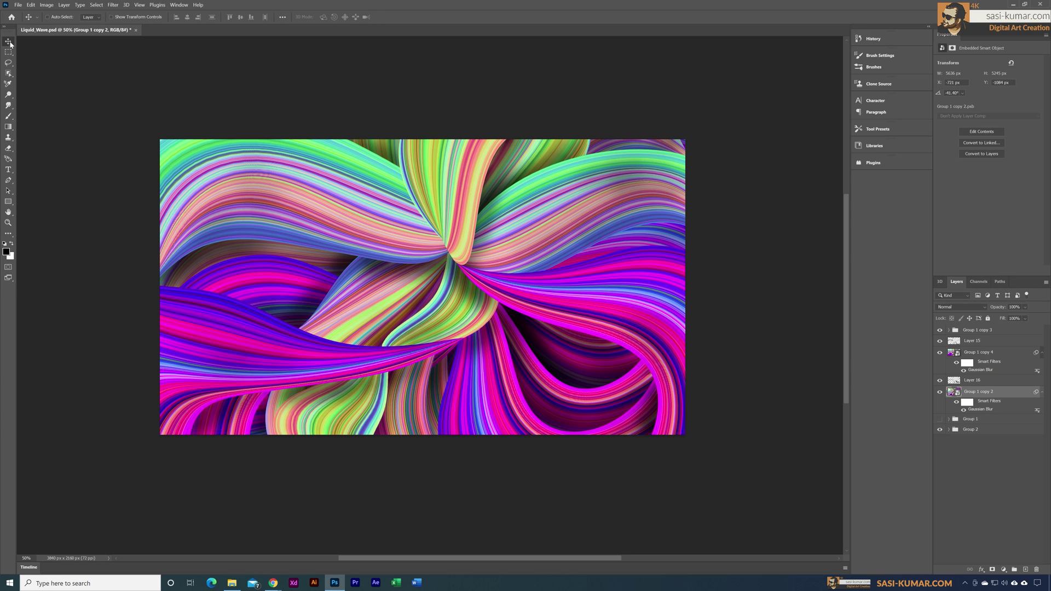